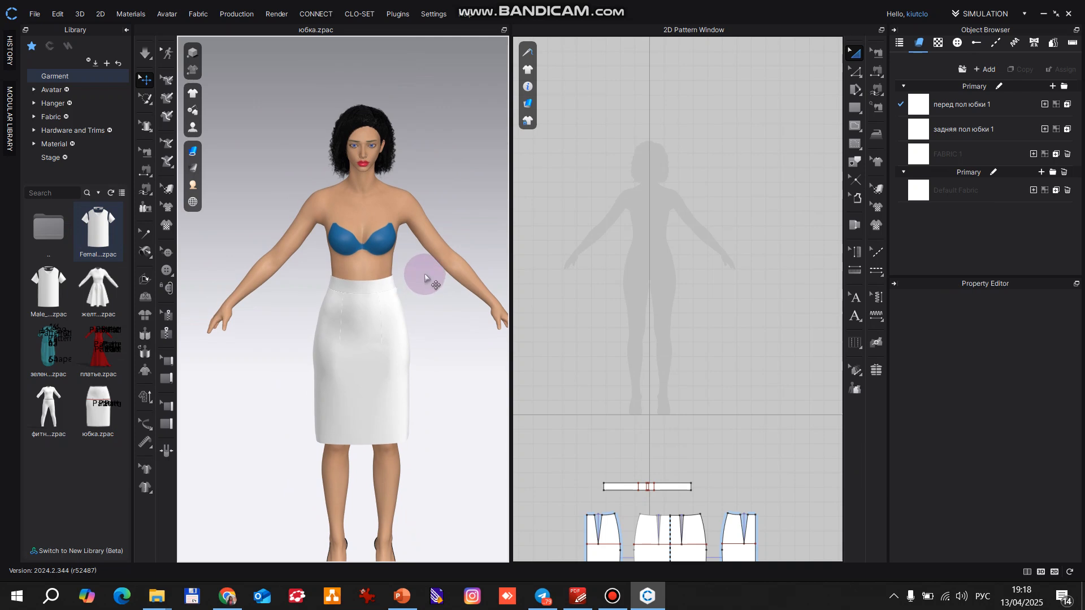
Add the female T-shirt garment from the library to the skirt scene using the Add load type, and drape it on the avatar by simulation.
double_click(105, 226)
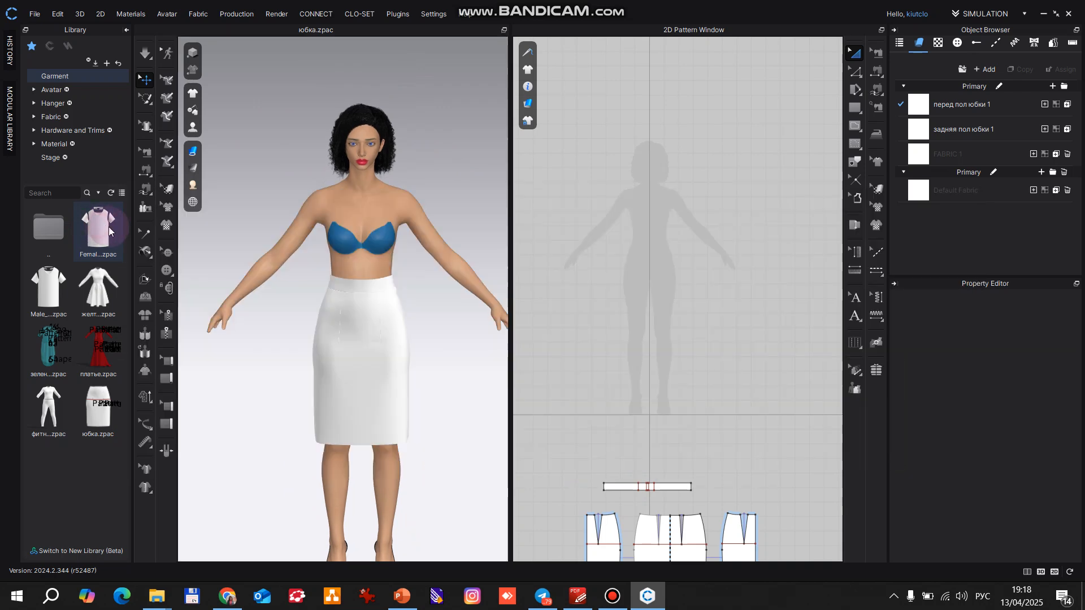
left_click(573, 339)
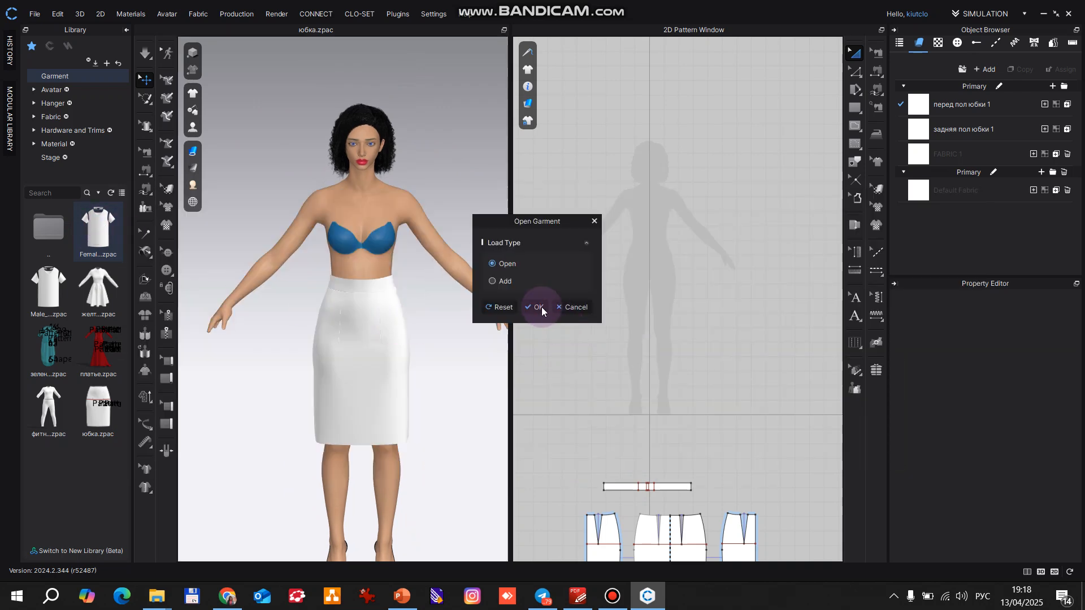
left_click(503, 287)
left_click(552, 411)
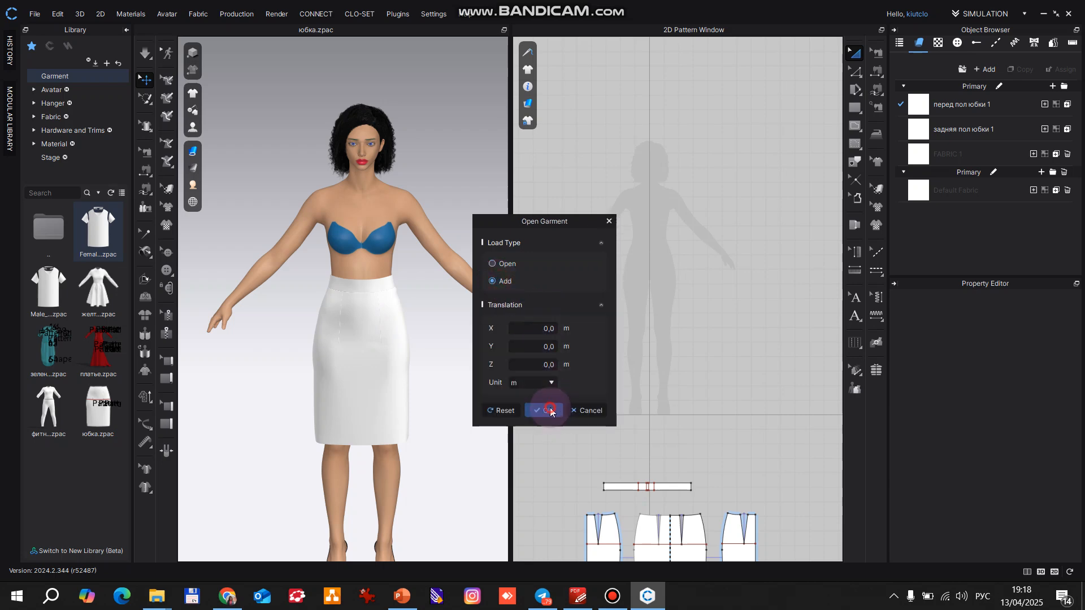
left_click(525, 341)
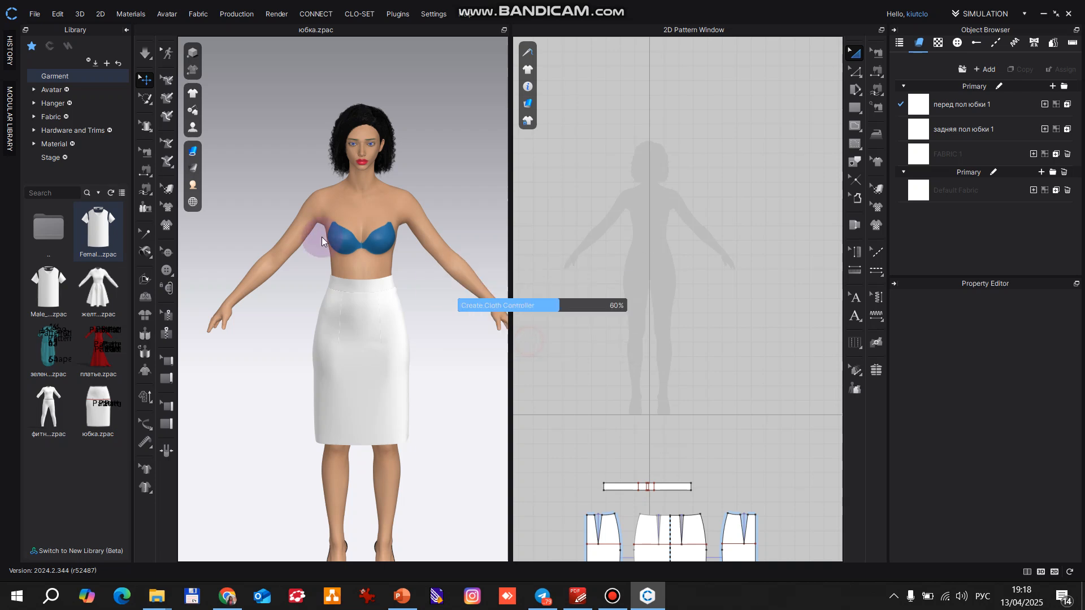
left_click(515, 307)
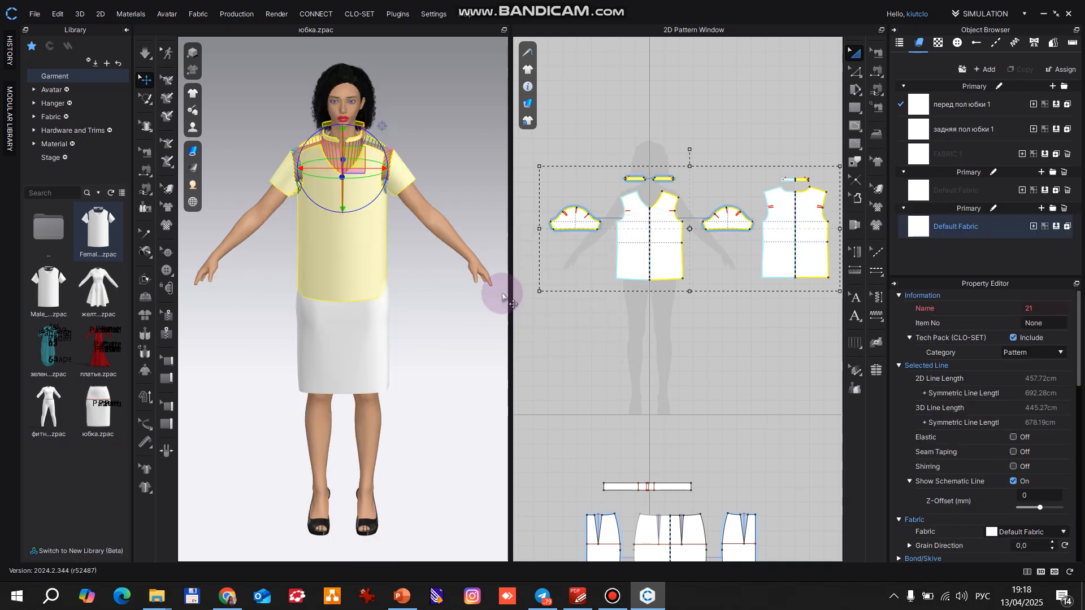
key("space")
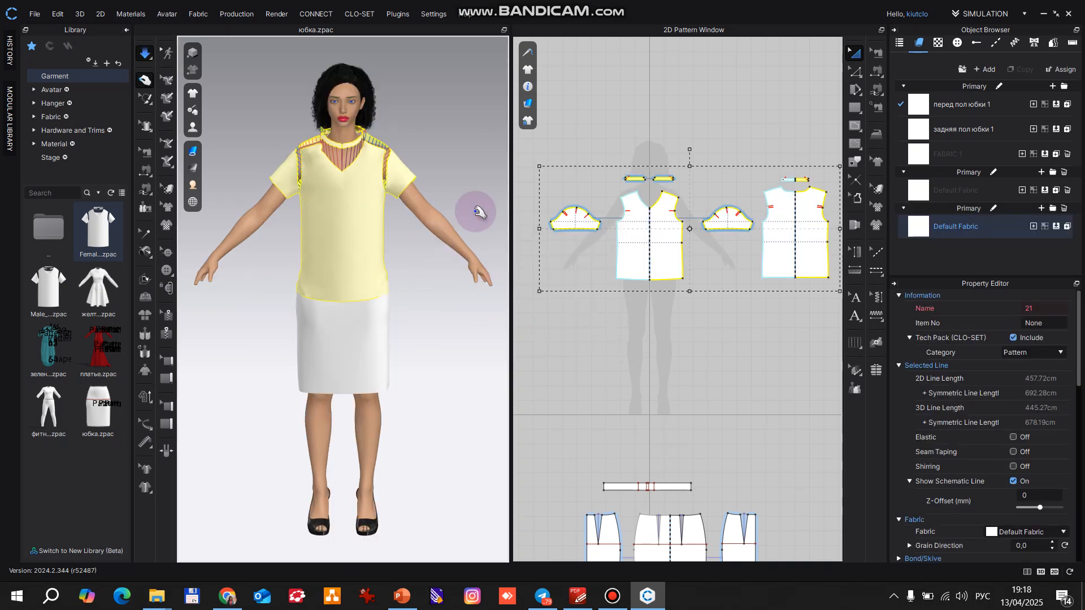
key("space")
Delete both sleeve patterns and all neckband pieces of the T-shirt, keeping only the front and back bodice.
left_click(585, 153)
left_click(565, 218)
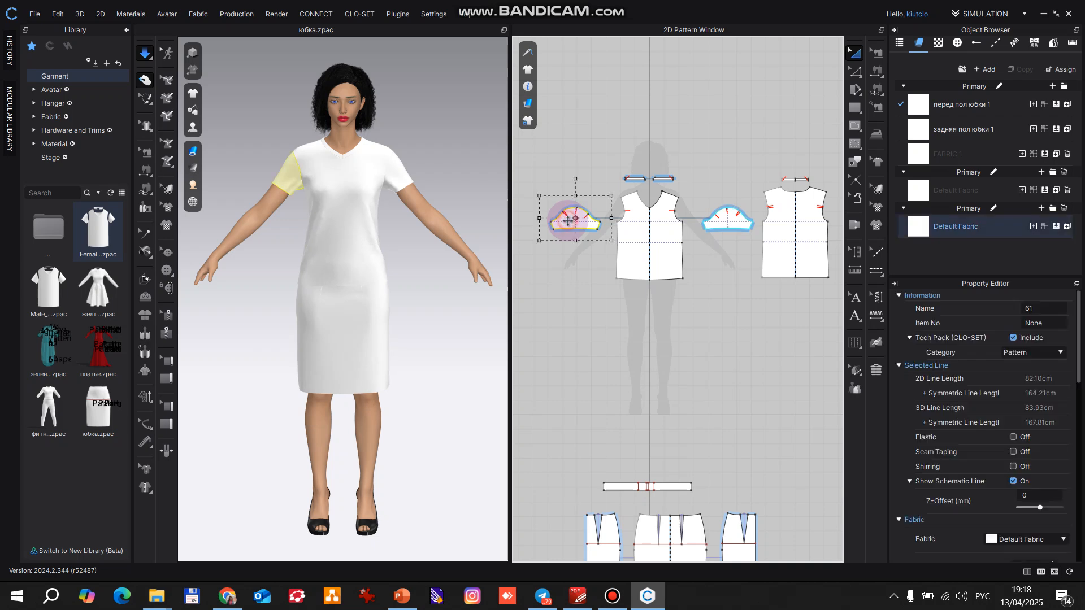
key("Delete")
left_click(716, 222)
key("Delete")
left_click_drag(582, 153, 828, 186)
key("Delete")
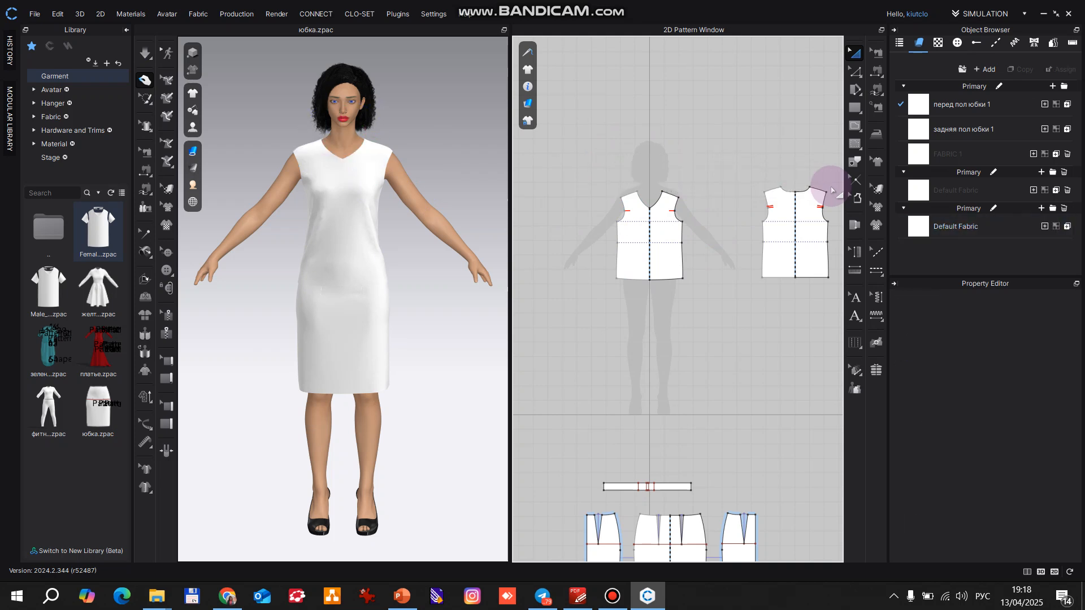
Cut the front bodice pattern into two halves along its centre line.
left_click(853, 69)
scroll(678, 242, "up", 3)
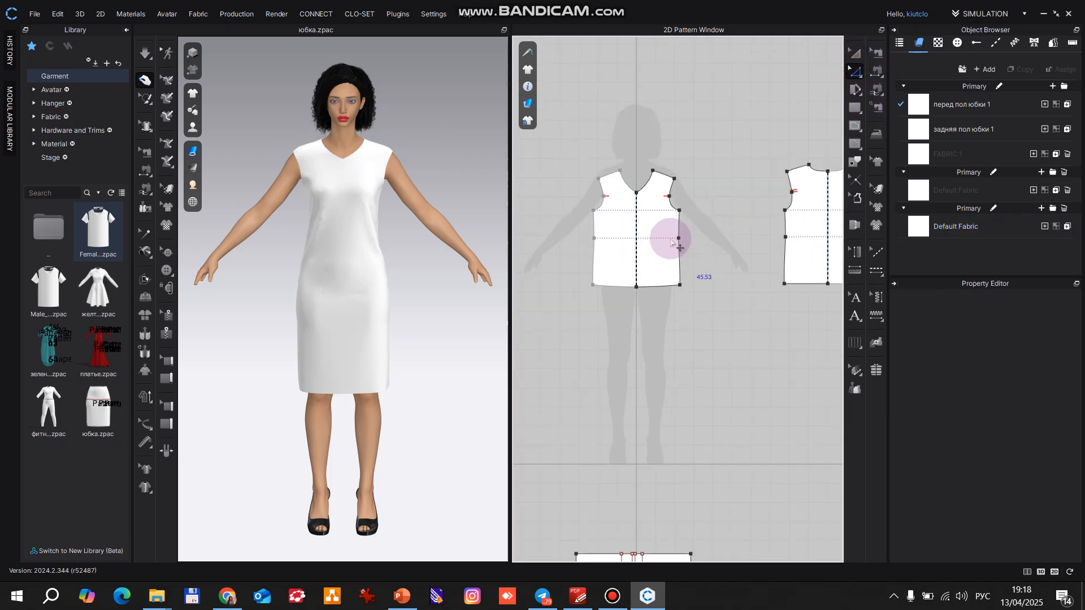
right_click(641, 233)
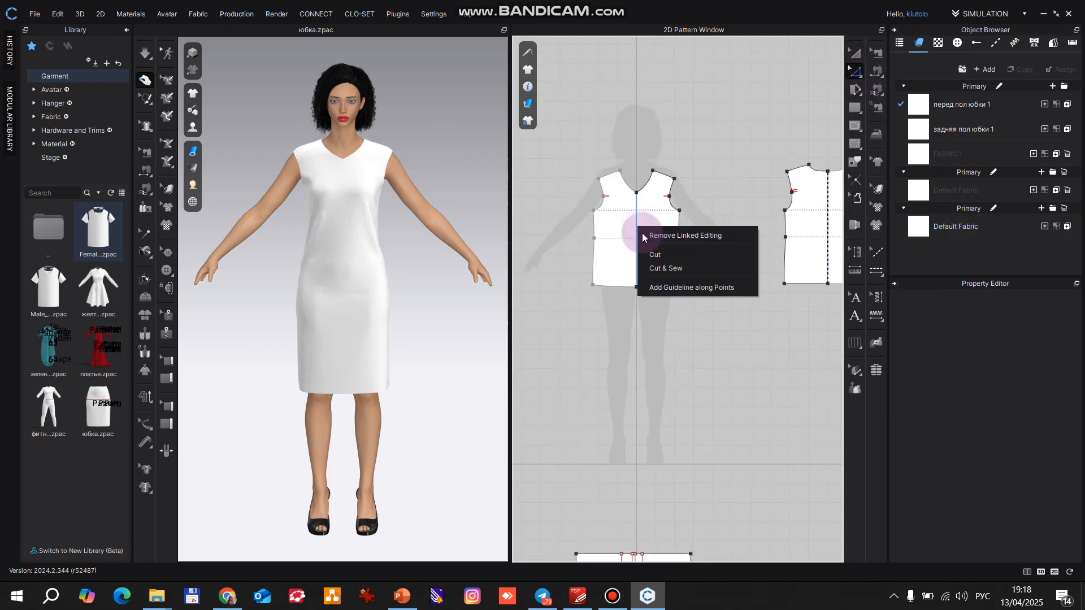
left_click(669, 256)
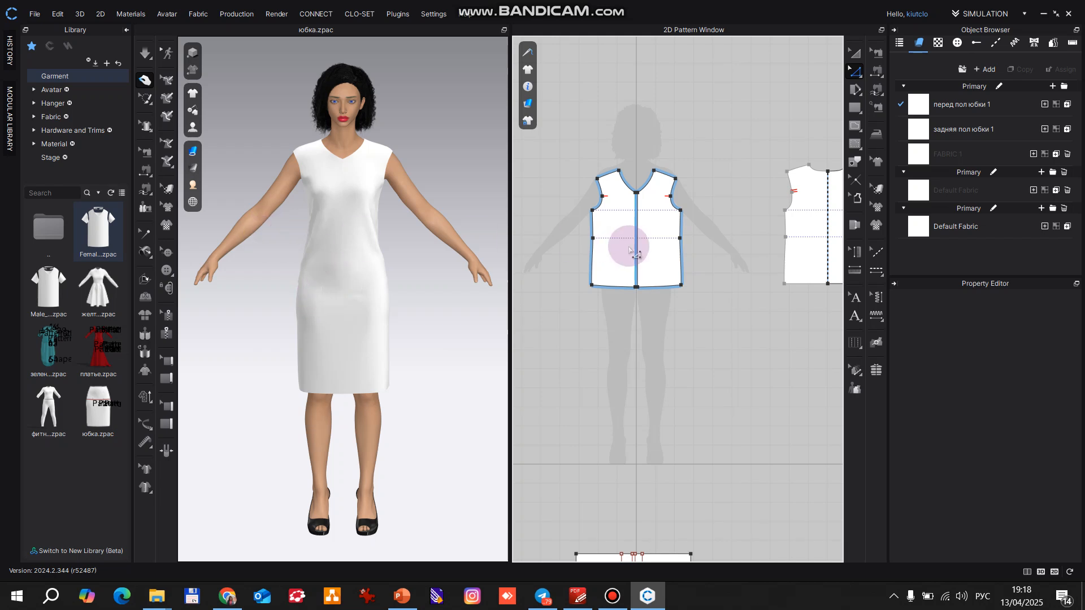
Shorten the top by raising the hem points of both front halves and the back pattern together.
scroll(627, 231, "down", 2)
left_click_drag(566, 258, 828, 283)
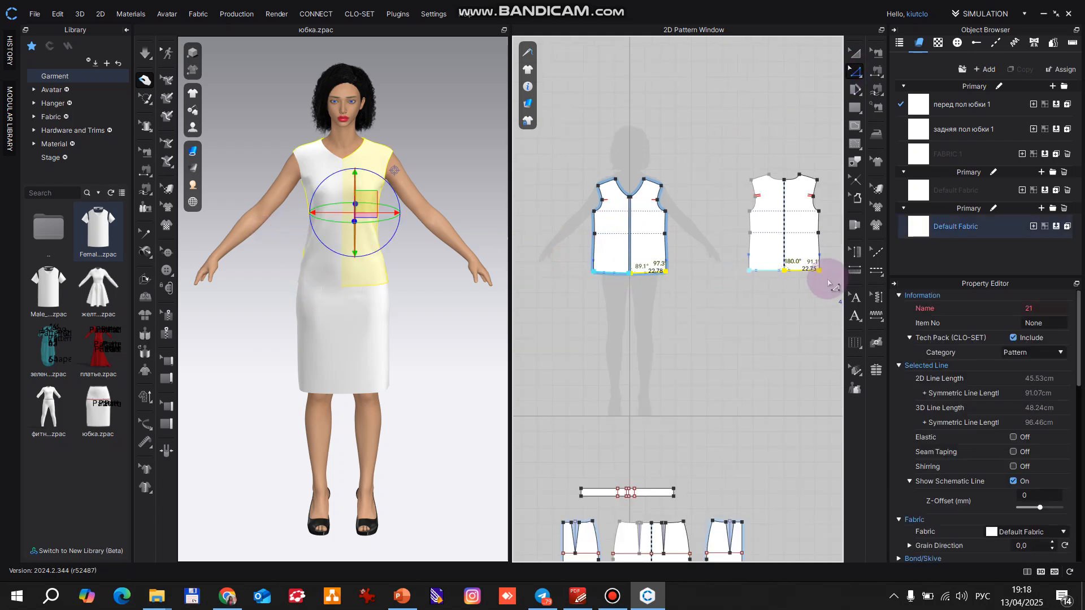
key("Up")
key("Up")
key("Up")
key("Up")
key("Up")
key("Up")
key("Up")
key("Up")
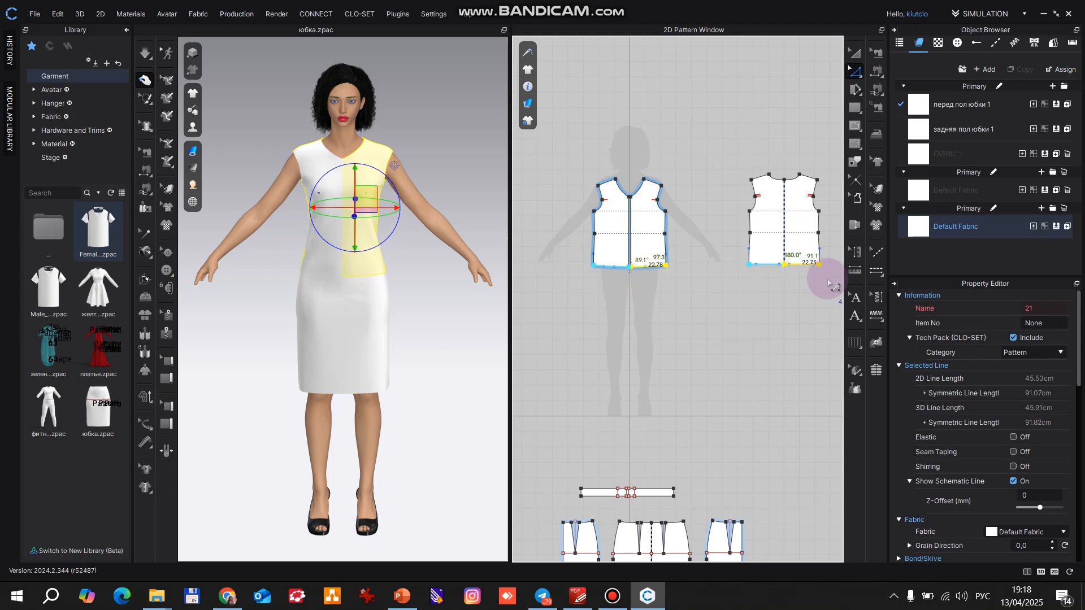
key("Up")
key("Up")
key("Up")
key("Up")
key("Up")
key("Up")
key("Up")
key("Up")
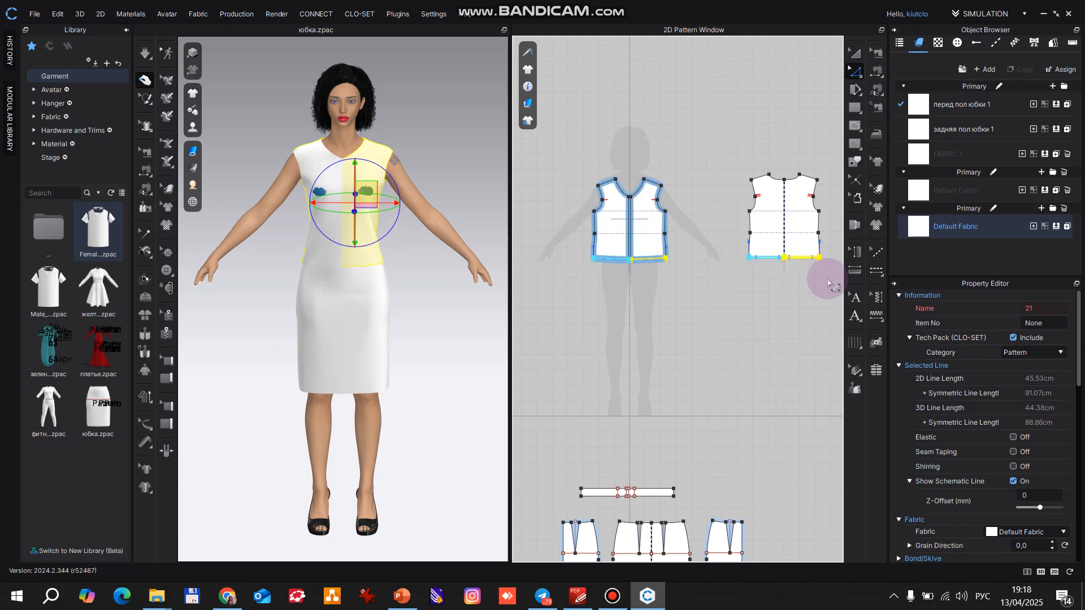
Move the two front halves apart in the 2D pattern layout to leave a gap at the centre front.
scroll(842, 279, "up", 3)
right_click_drag(698, 235, 837, 243)
middle_click_drag(837, 243, 848, 245)
left_click(857, 53)
scroll(617, 190, "up", 3)
left_click(657, 187)
left_click_drag(663, 187, 674, 187)
left_click_drag(574, 183, 568, 183)
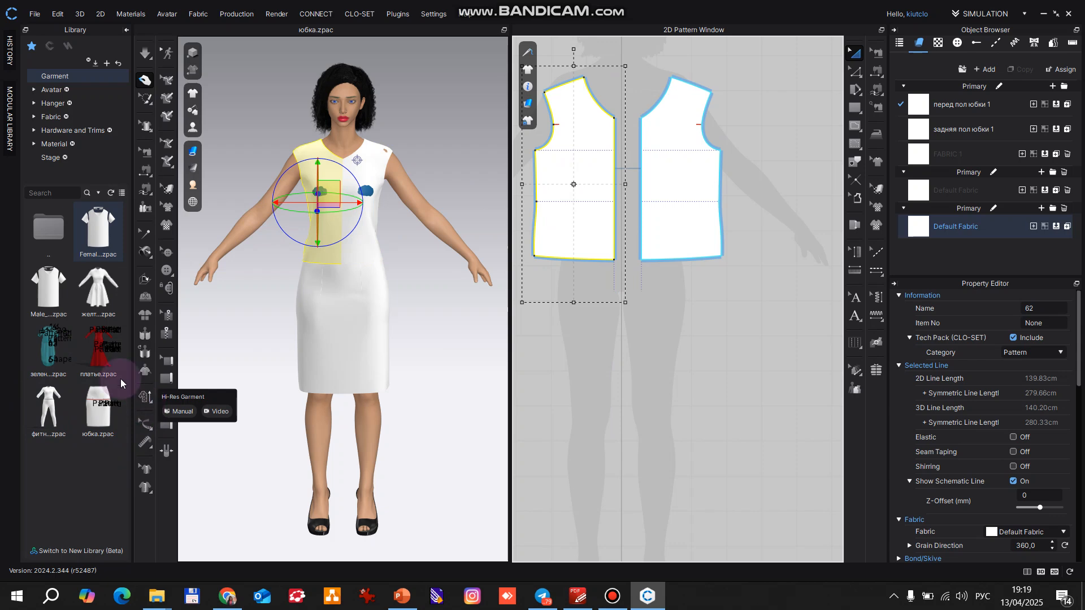
Separate the two front halves on the avatar in 3D so the centre front edges are open.
scroll(331, 181, "up", 2)
middle_click_drag(397, 283, 449, 347)
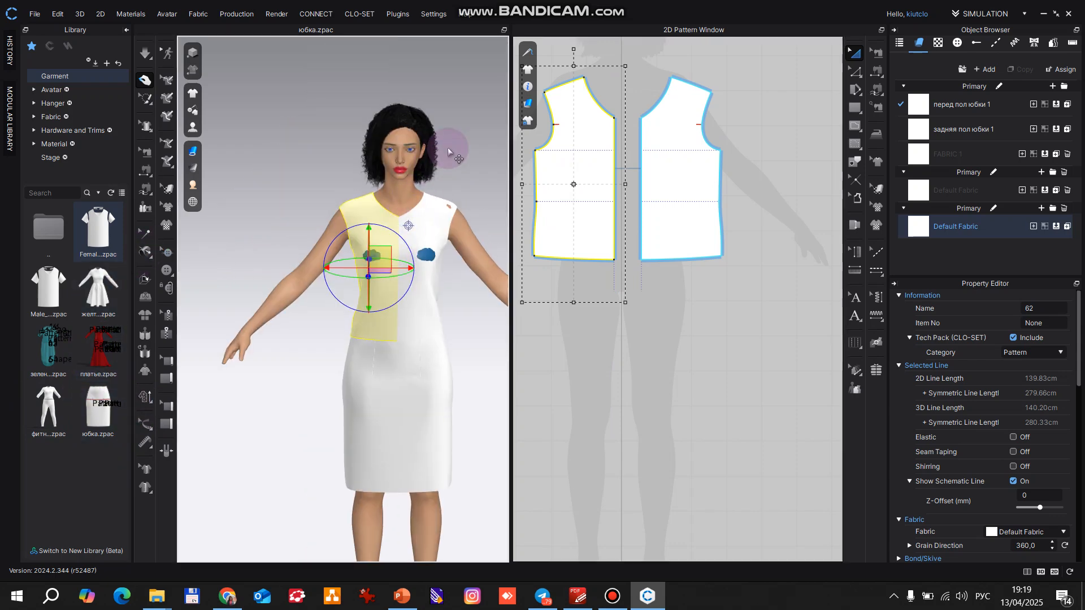
left_click(446, 148)
middle_click_drag(417, 132, 393, 60)
scroll(382, 145, "up", 3)
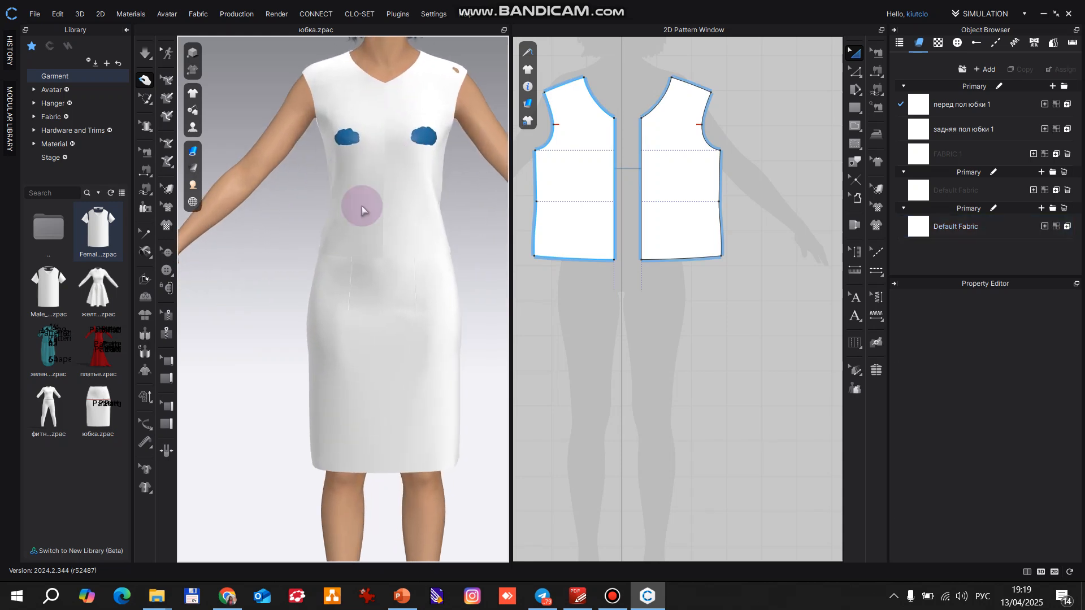
left_click(412, 213)
left_click(356, 199)
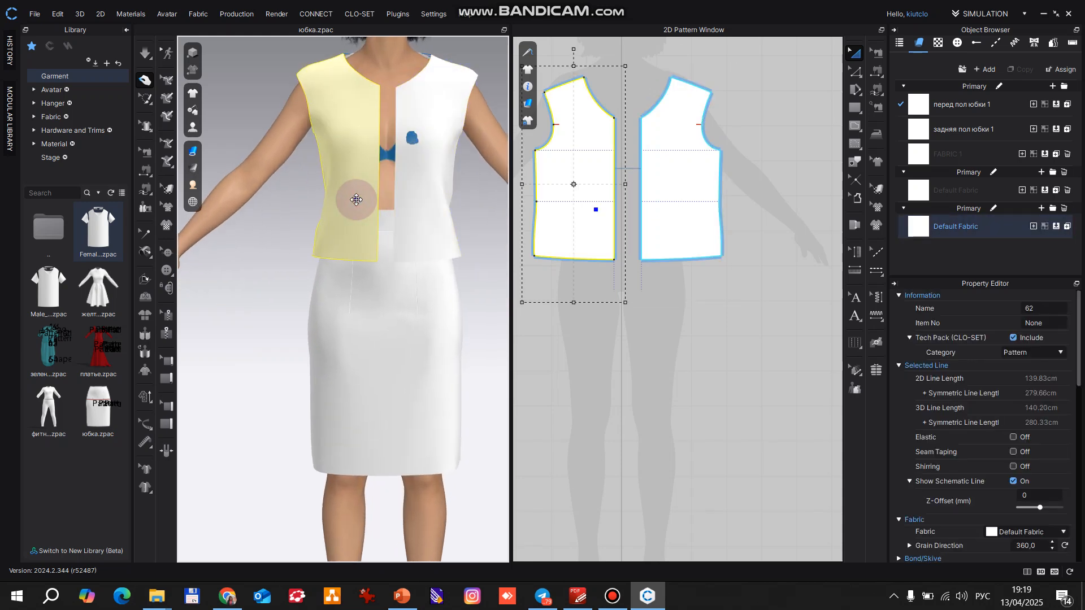
scroll(254, 225, "up", 2)
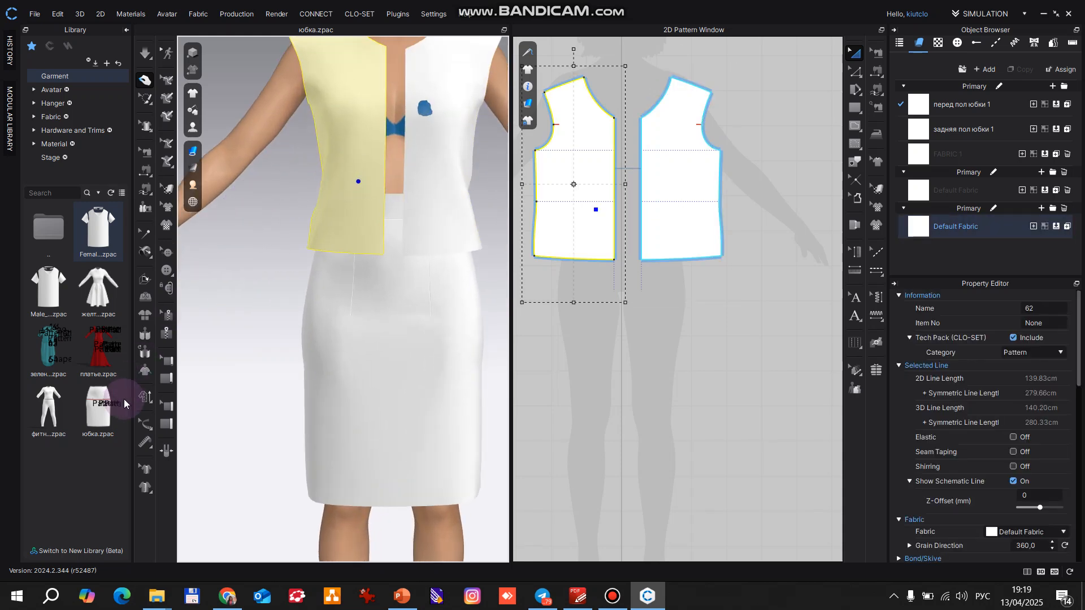
Create a zipper between the two centre front edges, running each side from neckline to hem, and simulate it closed.
left_click(167, 334)
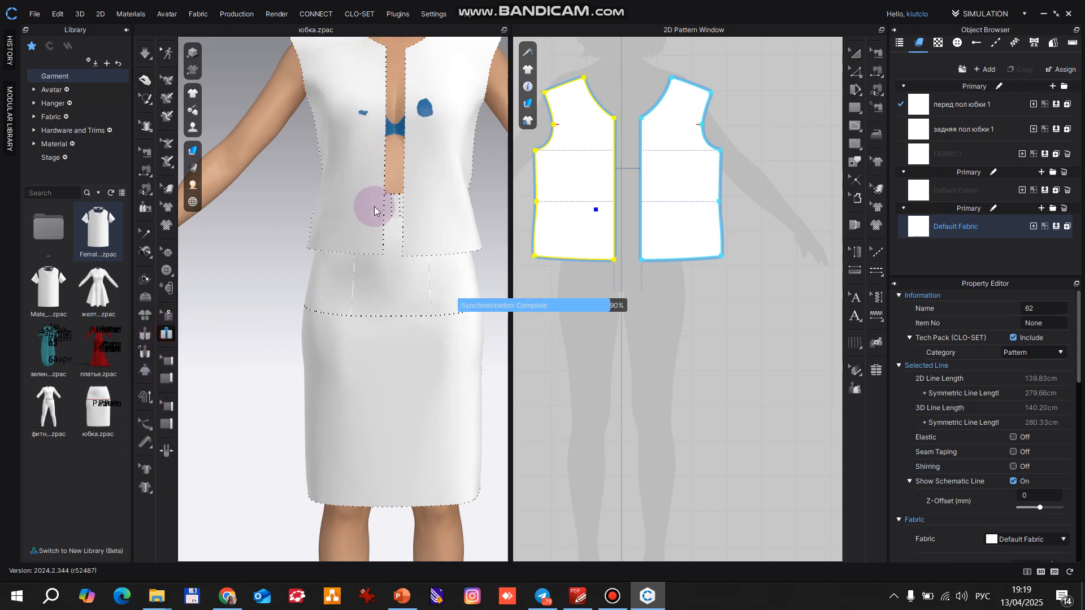
left_click(385, 47)
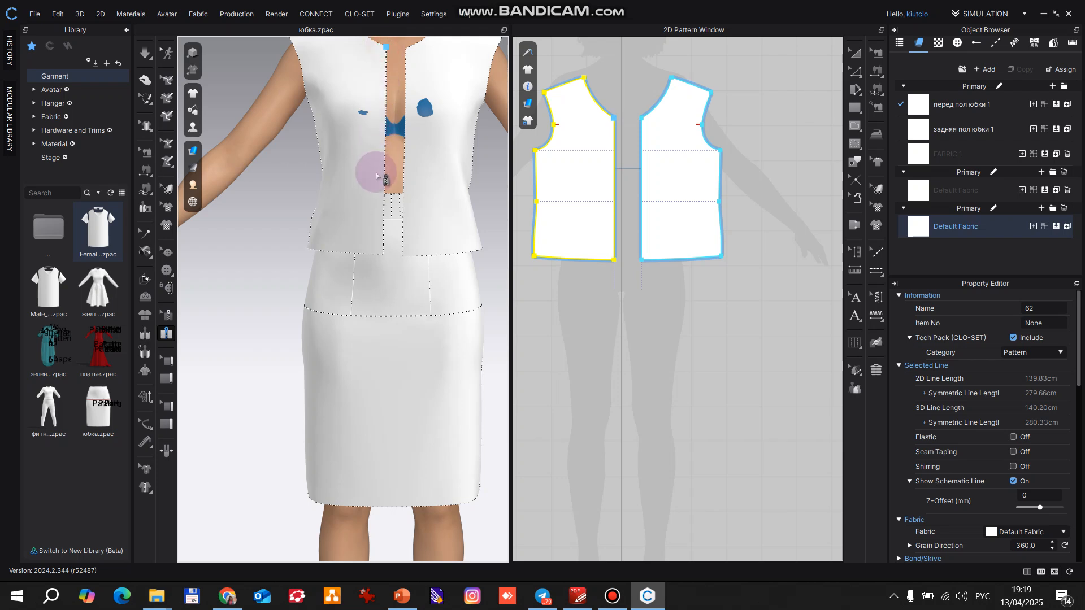
double_click(384, 255)
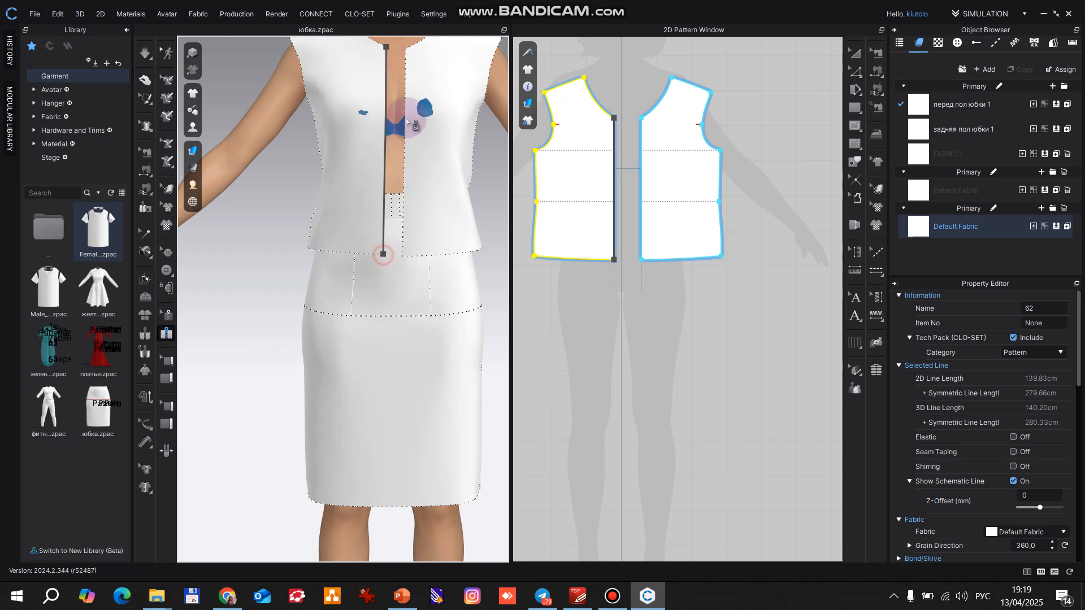
left_click(404, 50)
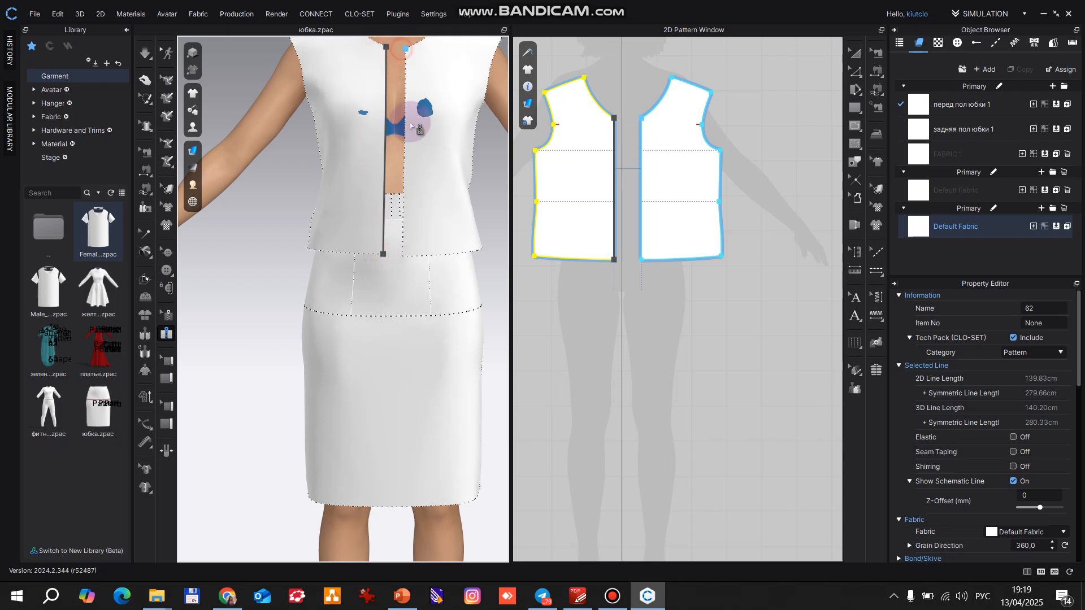
double_click(401, 252)
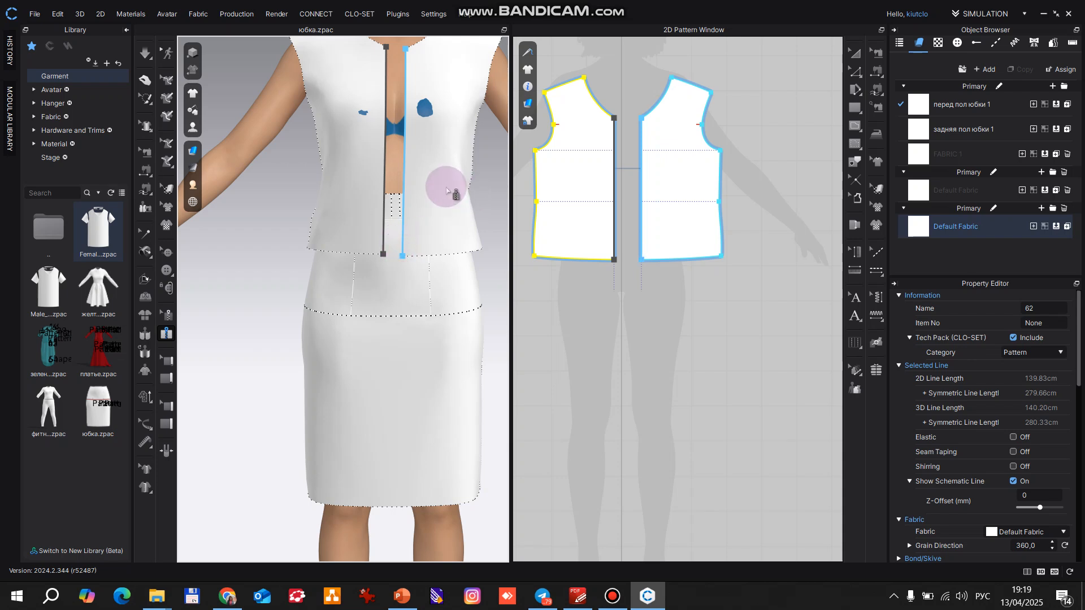
key("space")
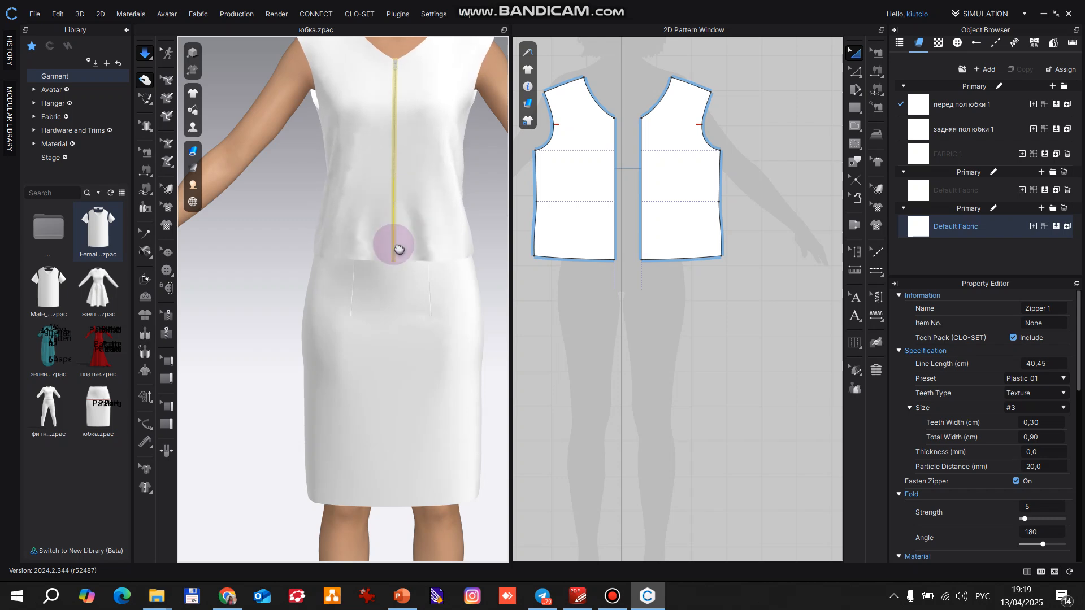
middle_click_drag(399, 232, 403, 339)
scroll(459, 153, "down", 1)
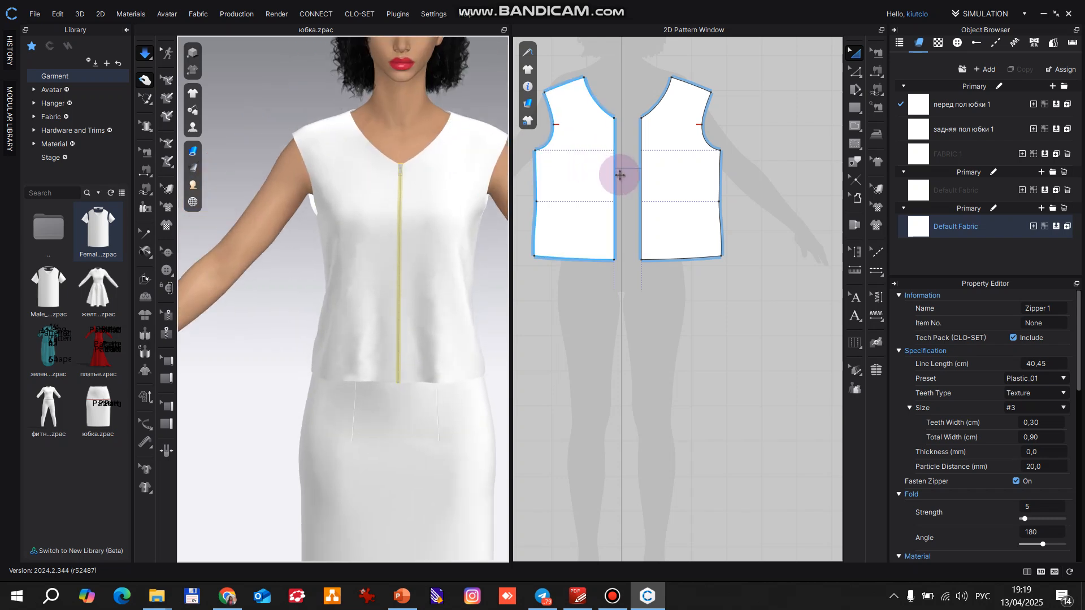
Draw a horizontal internal line about 22.8 cm long across the front half just above the hem, from centre front to side seam.
scroll(621, 172, "down", 3)
scroll(709, 172, "up", 3)
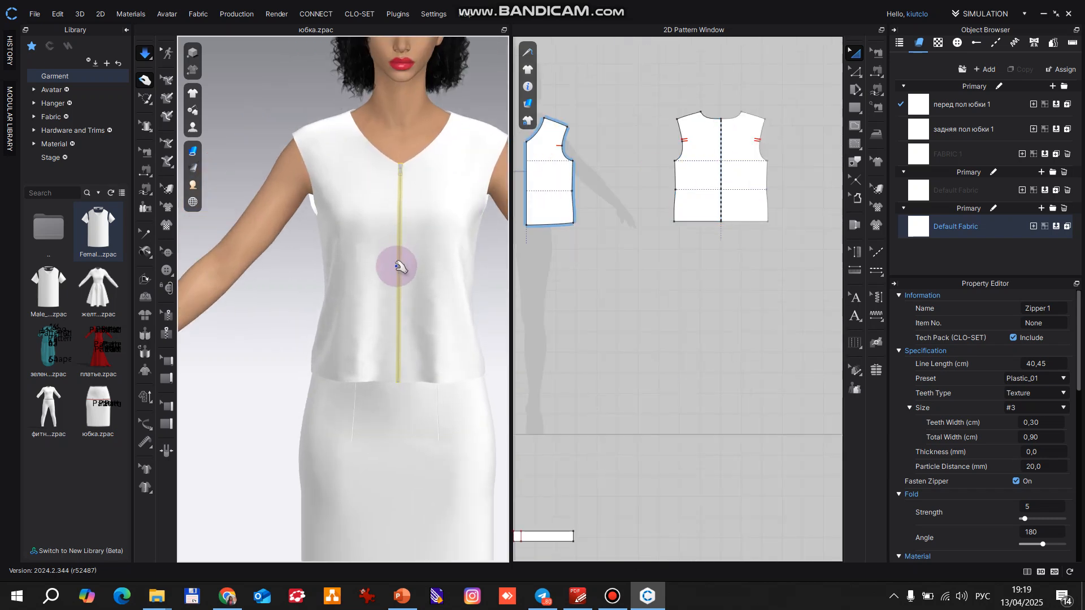
middle_click_drag(631, 203, 714, 218)
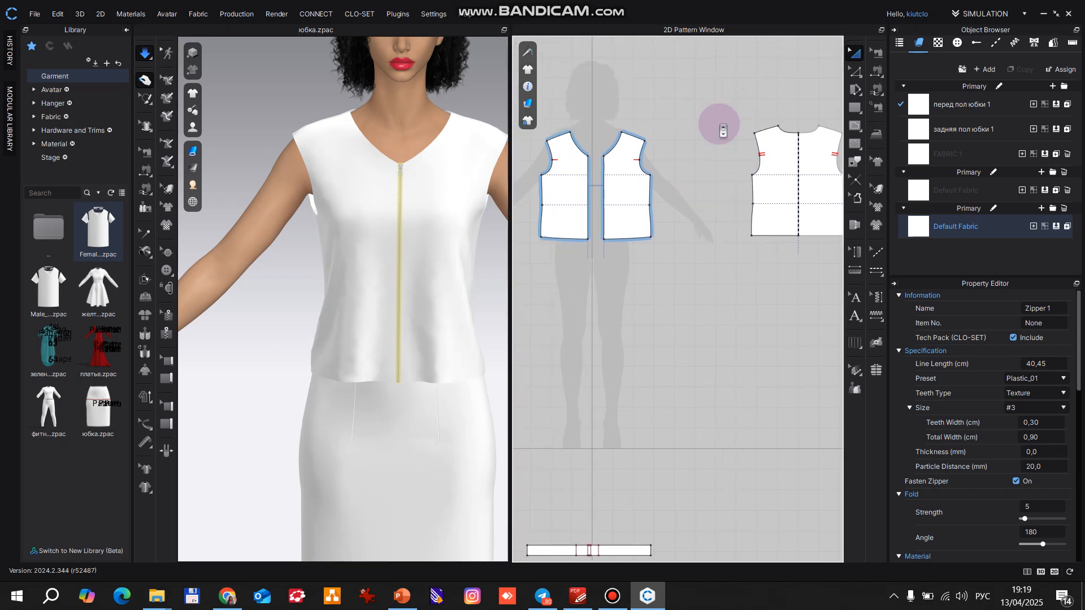
scroll(719, 120, "down", 1)
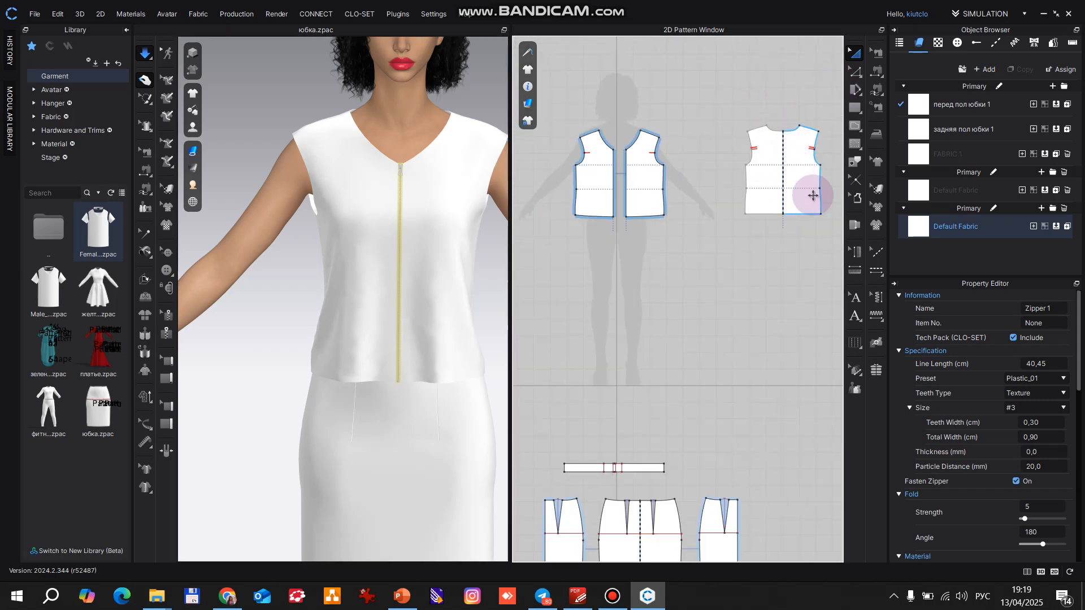
left_click(854, 71)
scroll(580, 236, "up", 5)
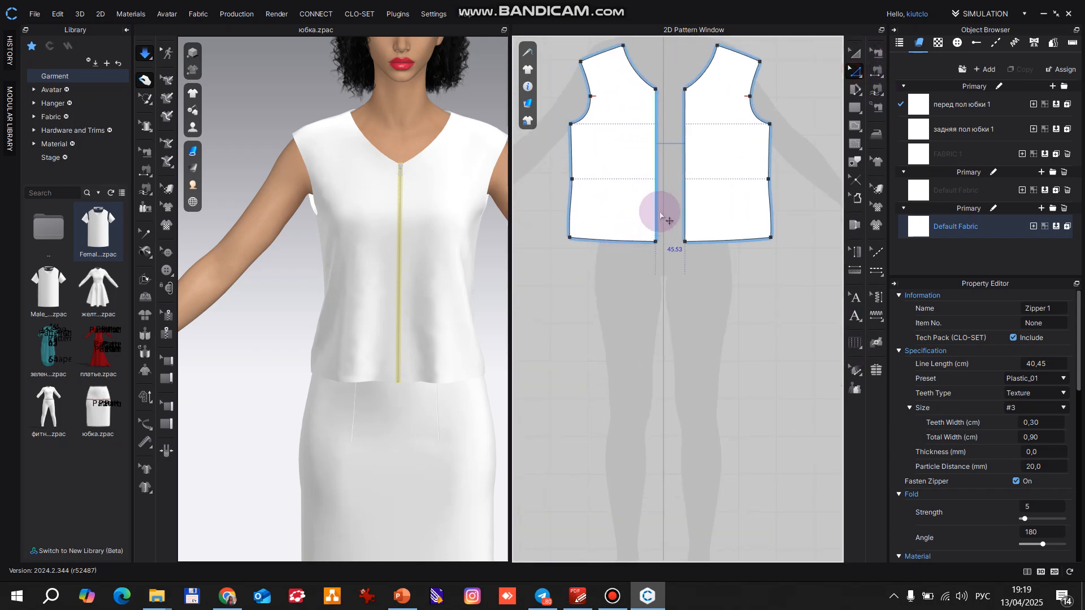
left_click(854, 127)
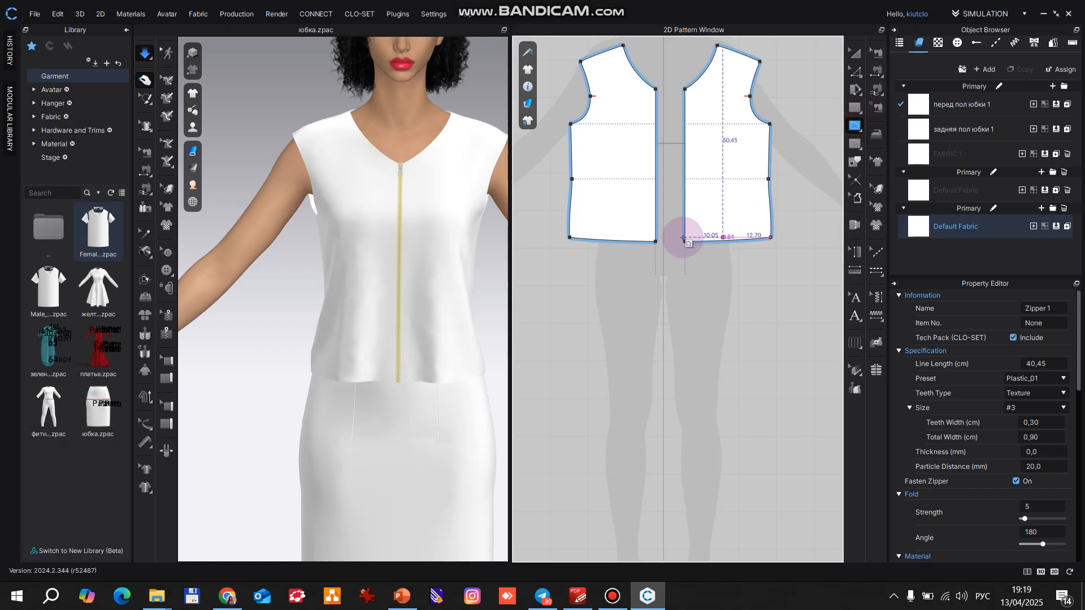
left_click(656, 225)
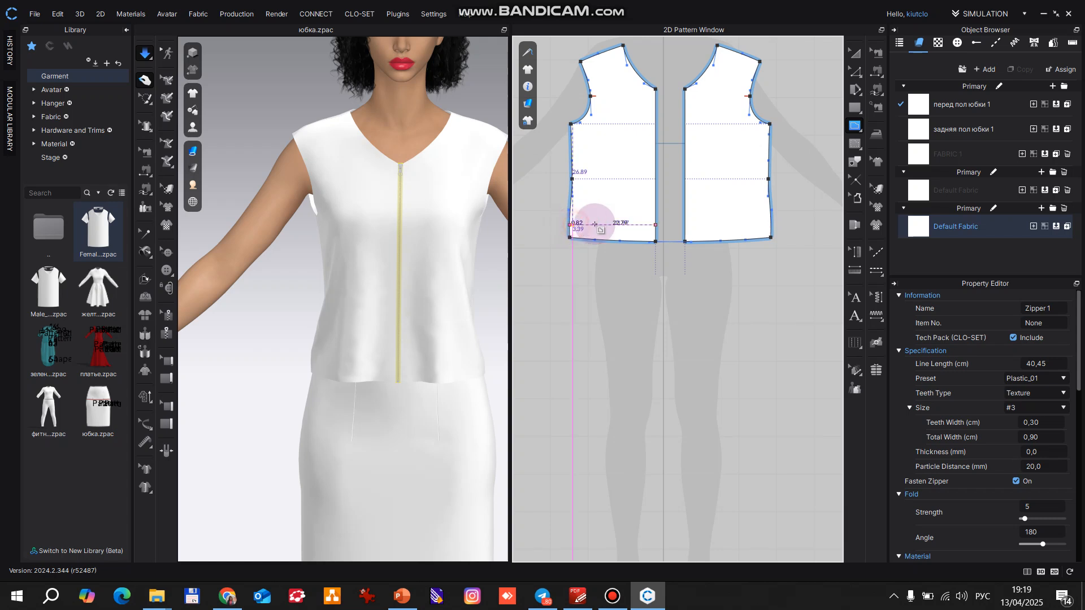
double_click(570, 225)
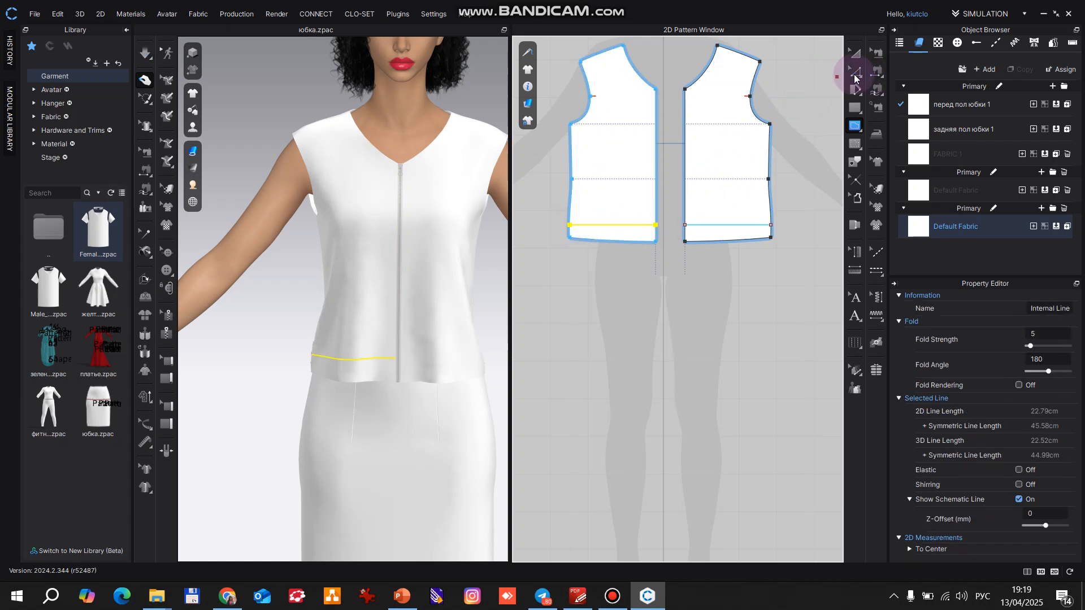
left_click(854, 71)
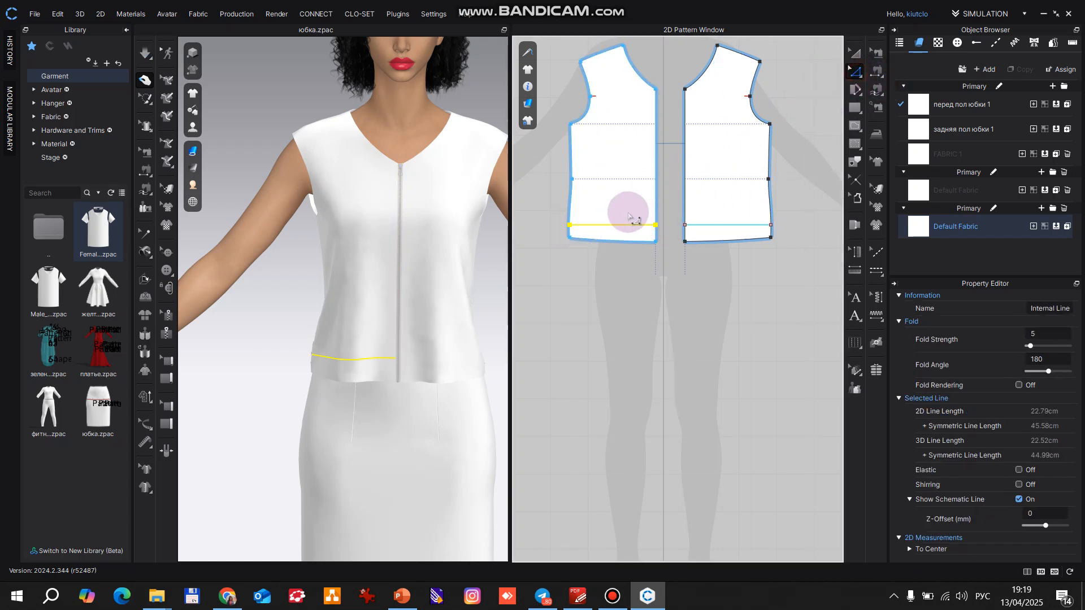
right_click(609, 227)
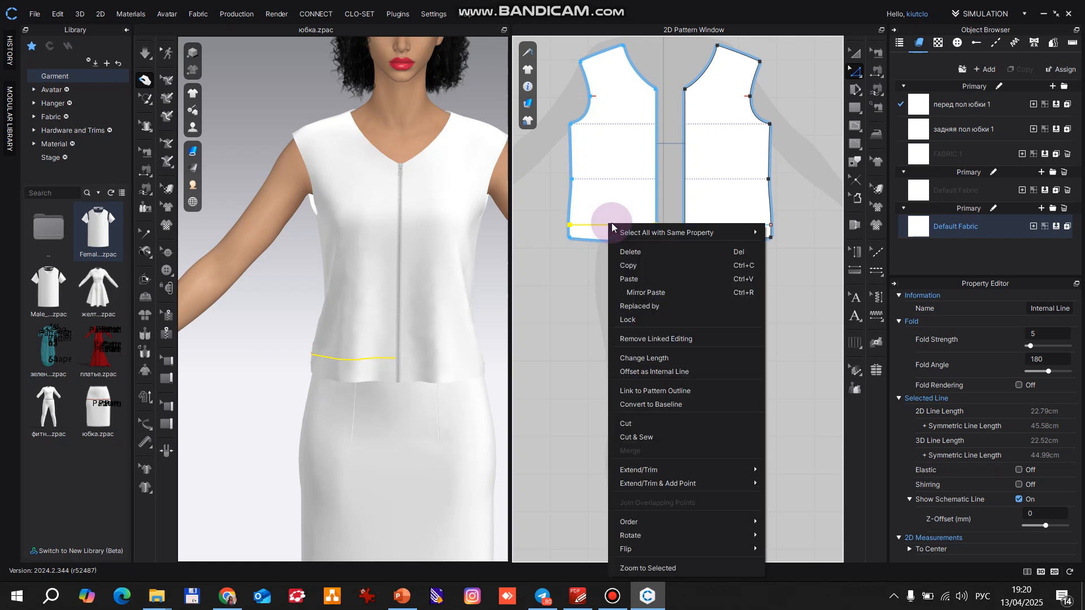
left_click(666, 375)
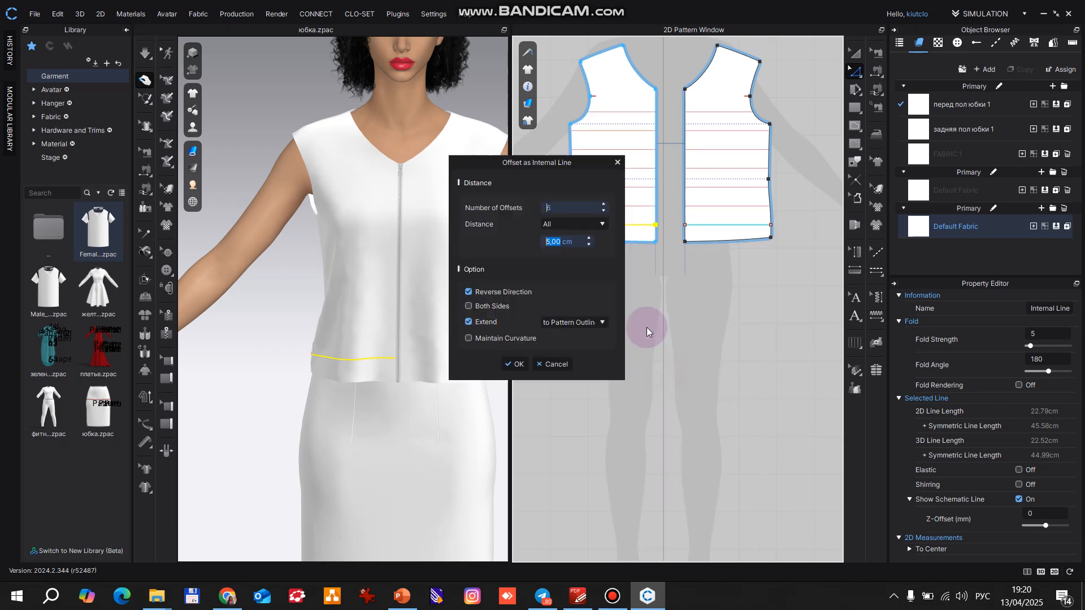
left_click_drag(478, 164, 395, 161)
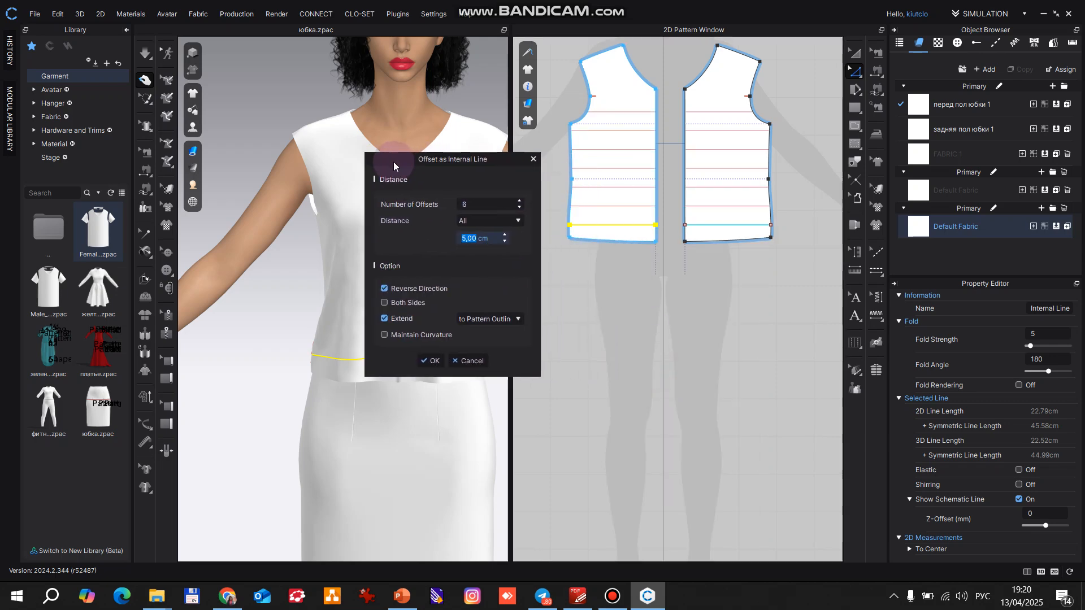
left_click(518, 209)
left_click(517, 209)
left_click(517, 209)
left_click(517, 209)
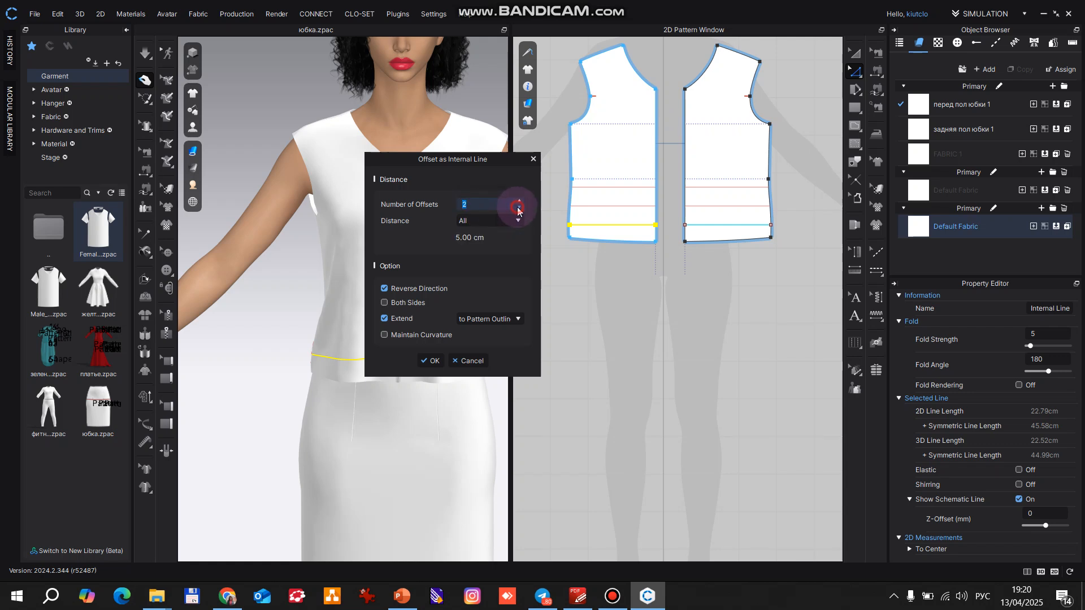
left_click(384, 289)
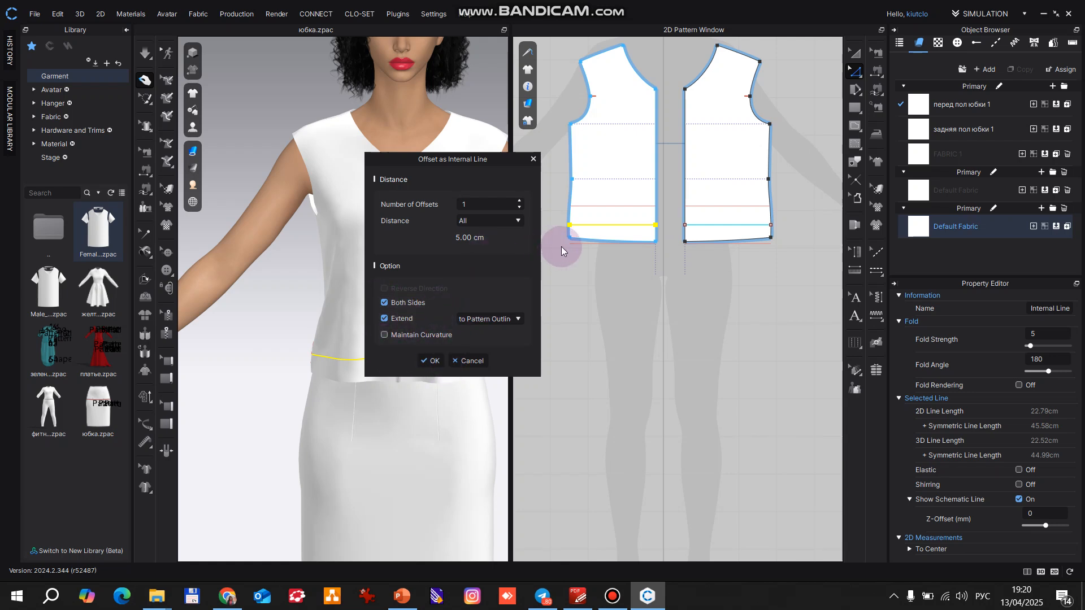
left_click(384, 303)
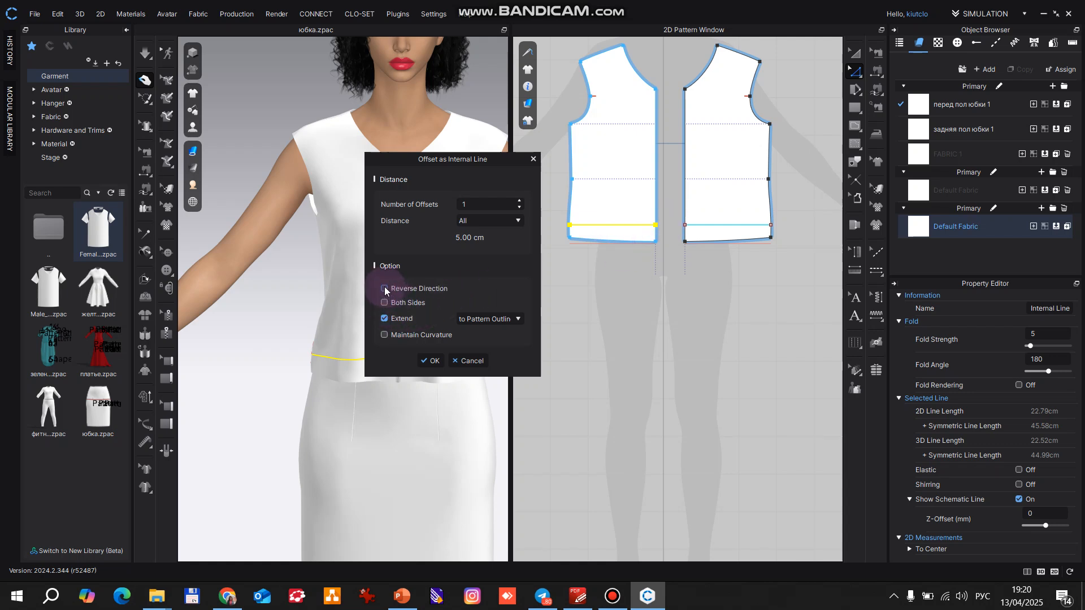
left_click(385, 289)
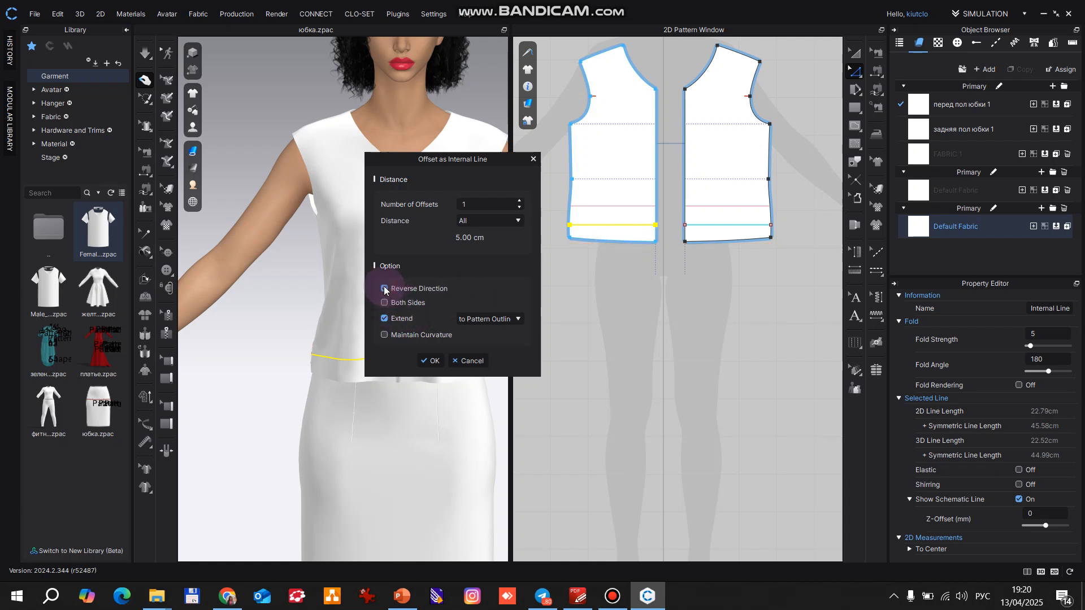
left_click(520, 200)
left_click(521, 200)
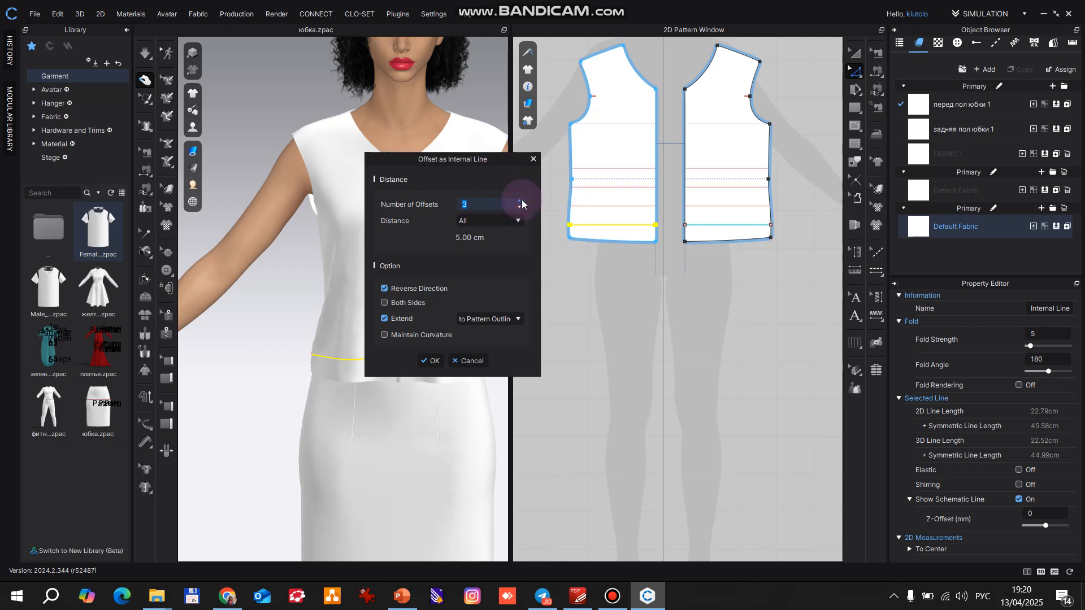
double_click(479, 238)
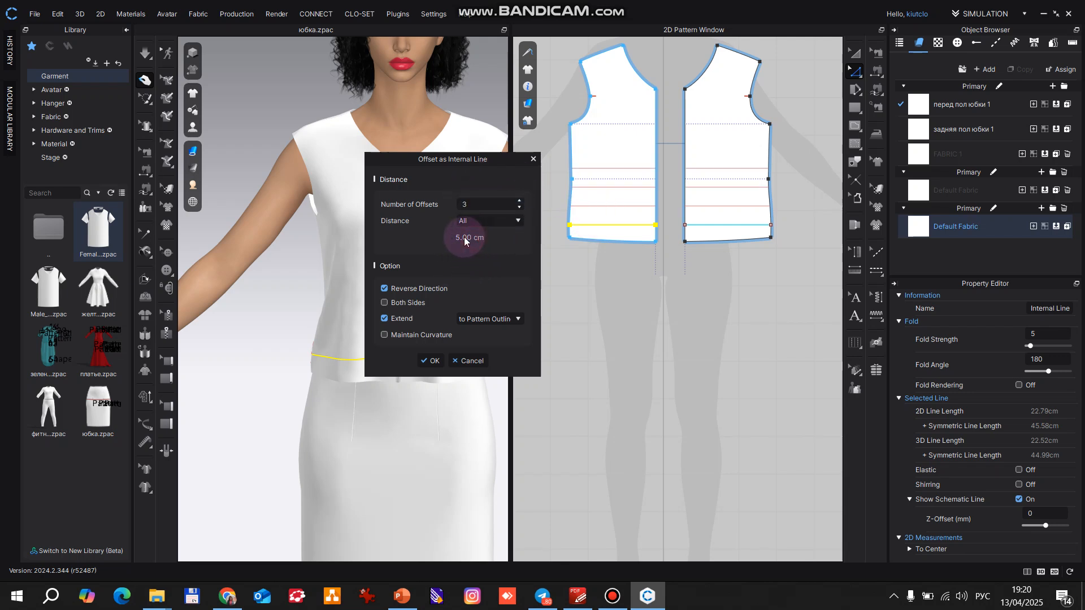
left_click(533, 161)
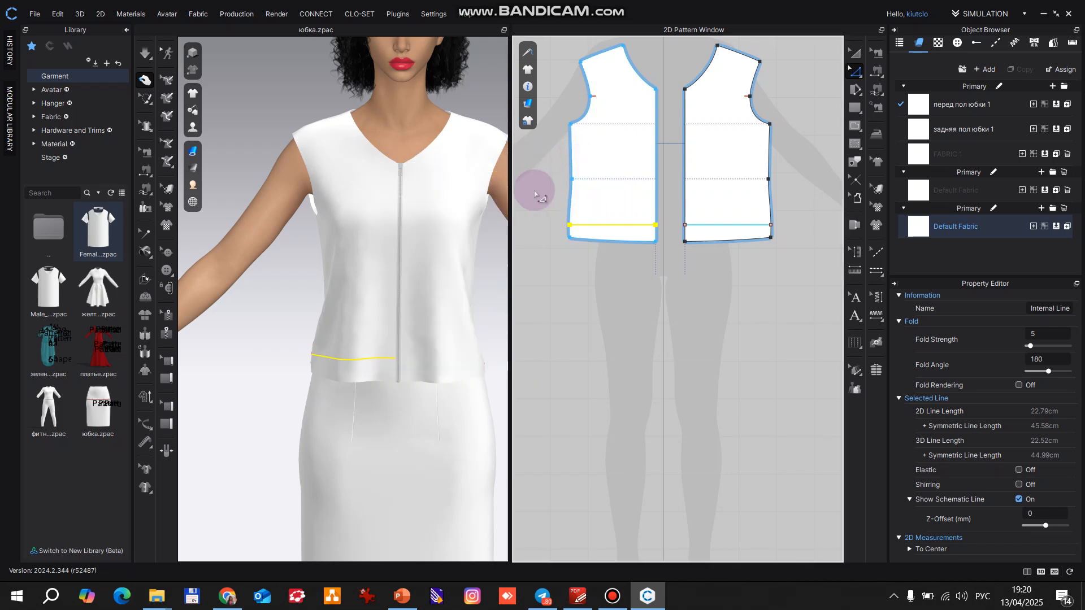
Set up an internal line offset from the line above the front hem: one offset at 5 cm, reverse direction, extended to the pattern outline.
left_click(855, 52)
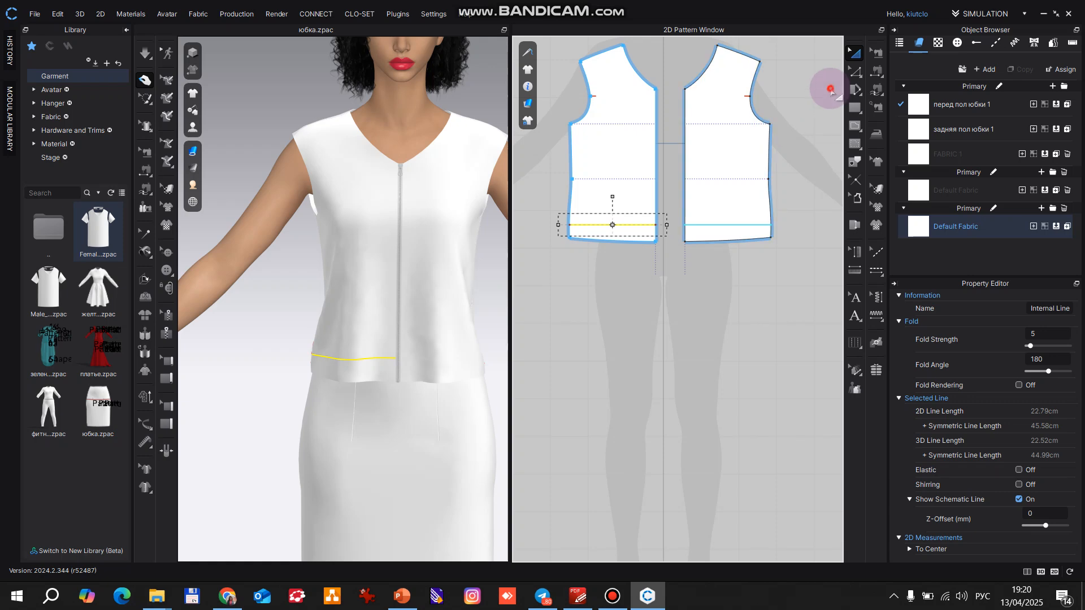
left_click(830, 87)
left_click(858, 69)
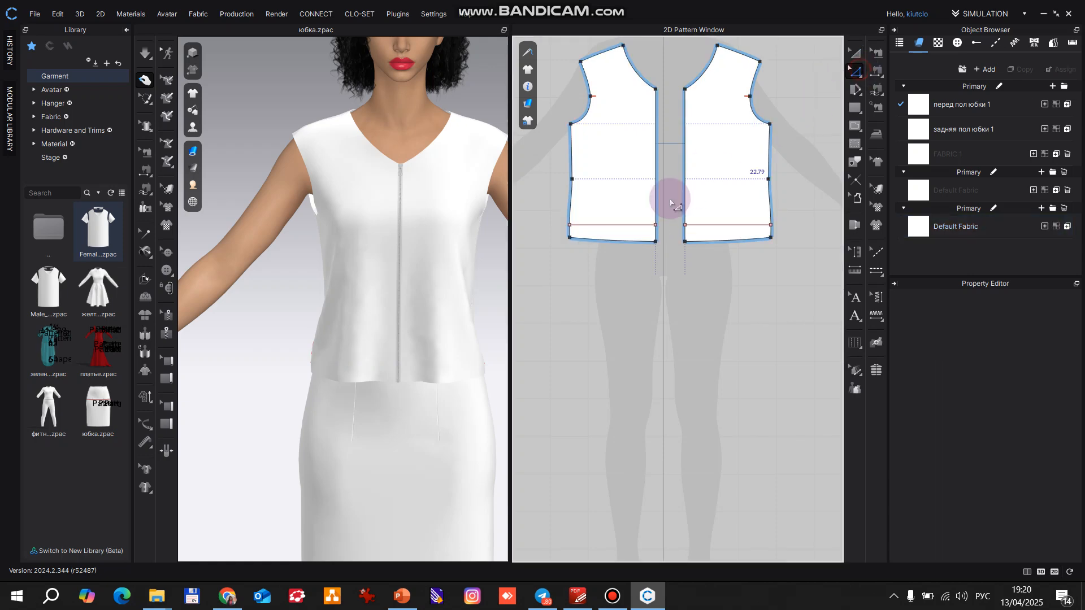
right_click(611, 224)
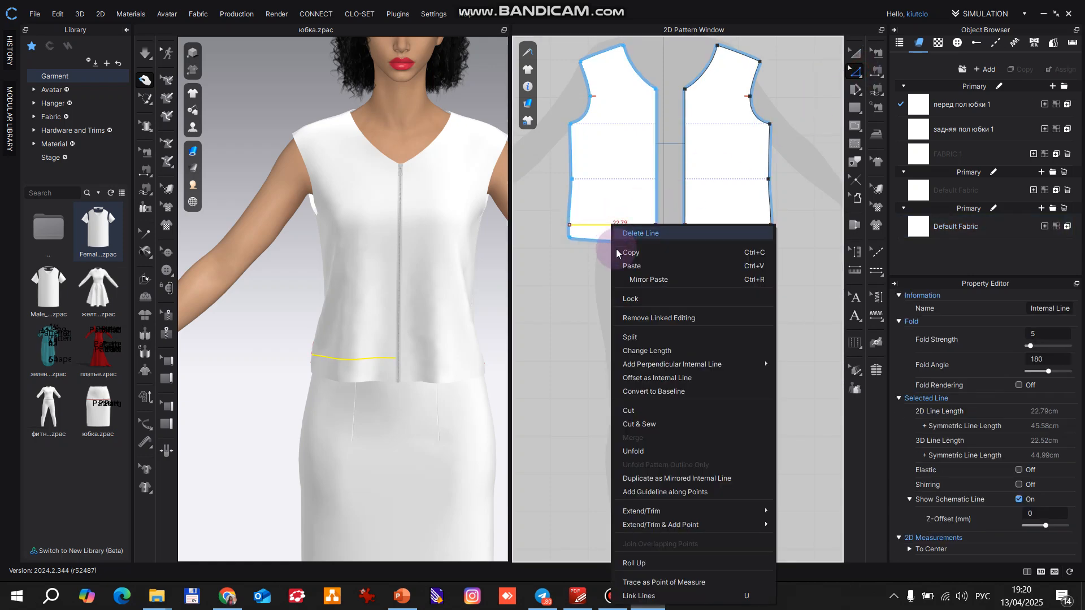
left_click(679, 378)
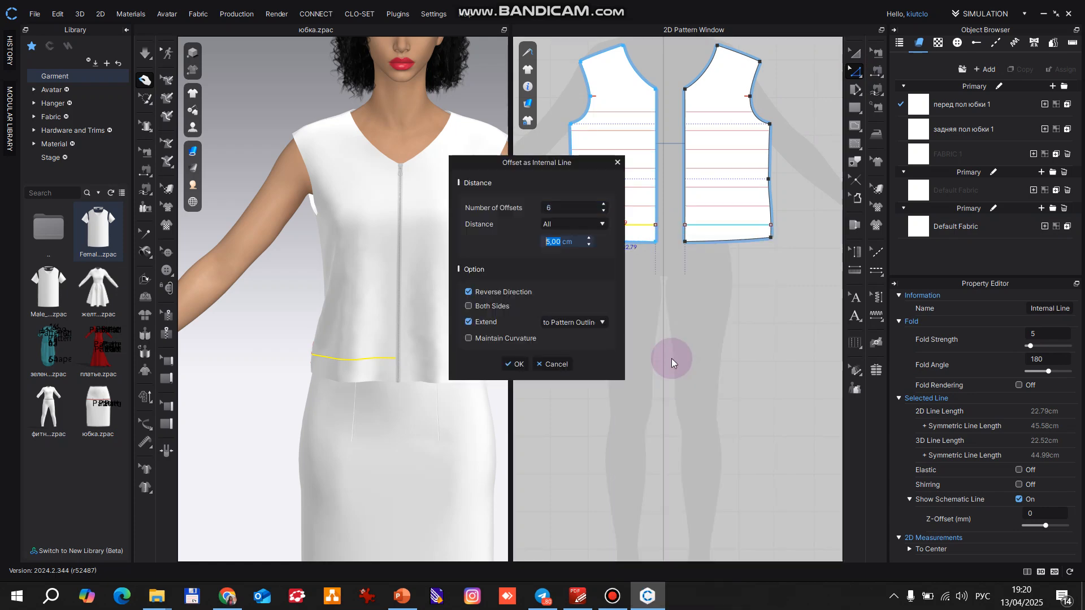
triple_click(603, 210)
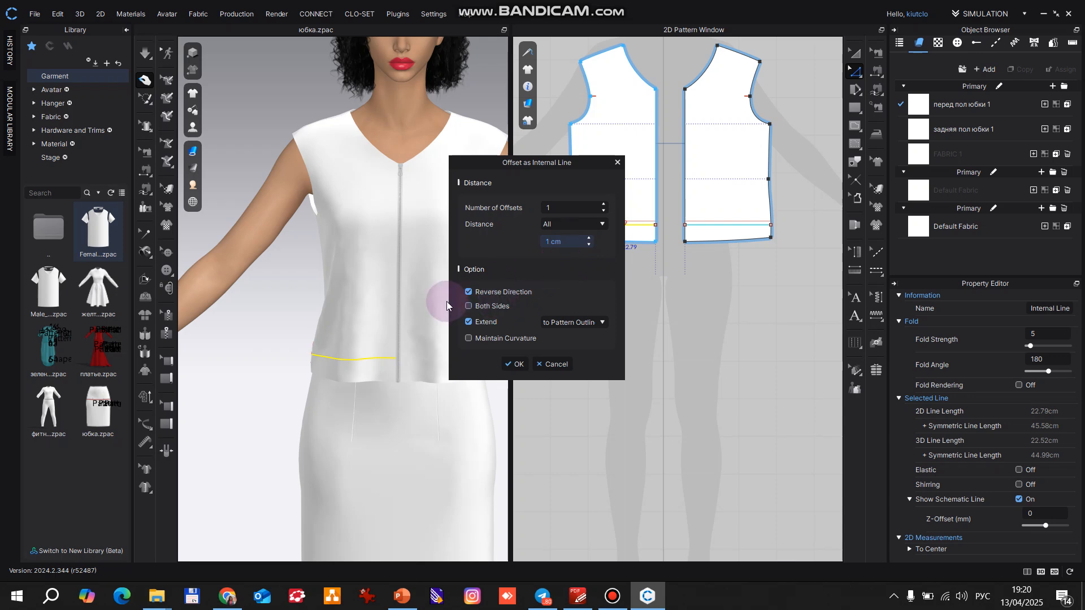
left_click(469, 292)
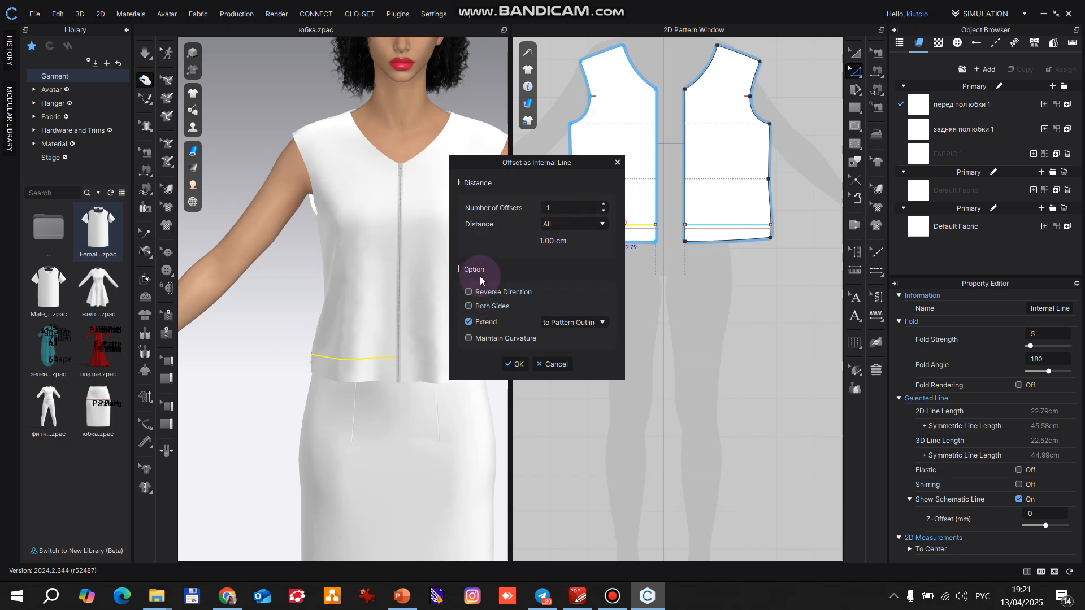
left_click(469, 291)
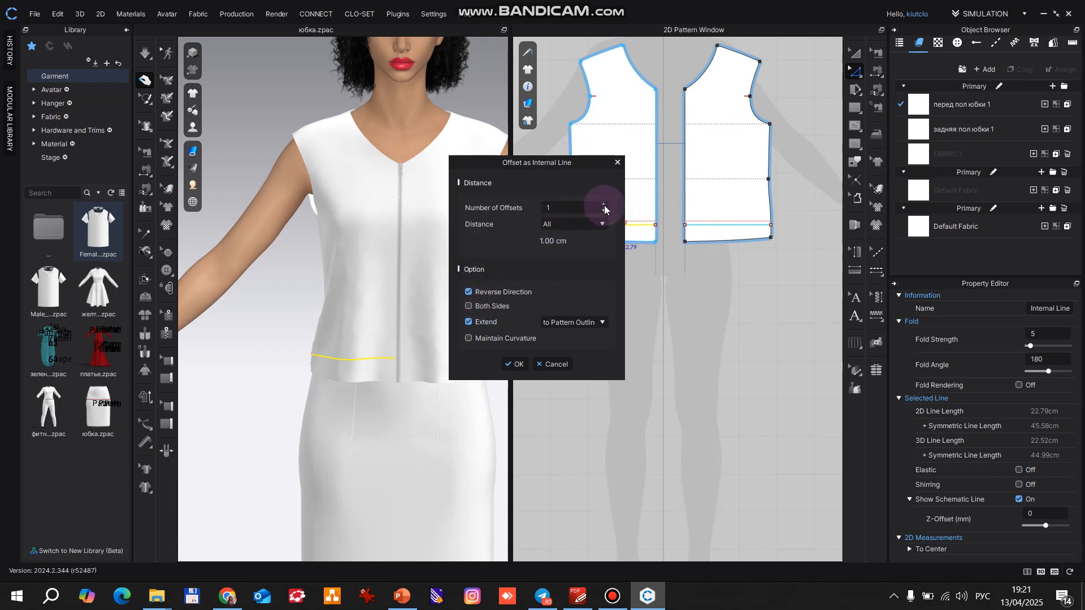
double_click(561, 242)
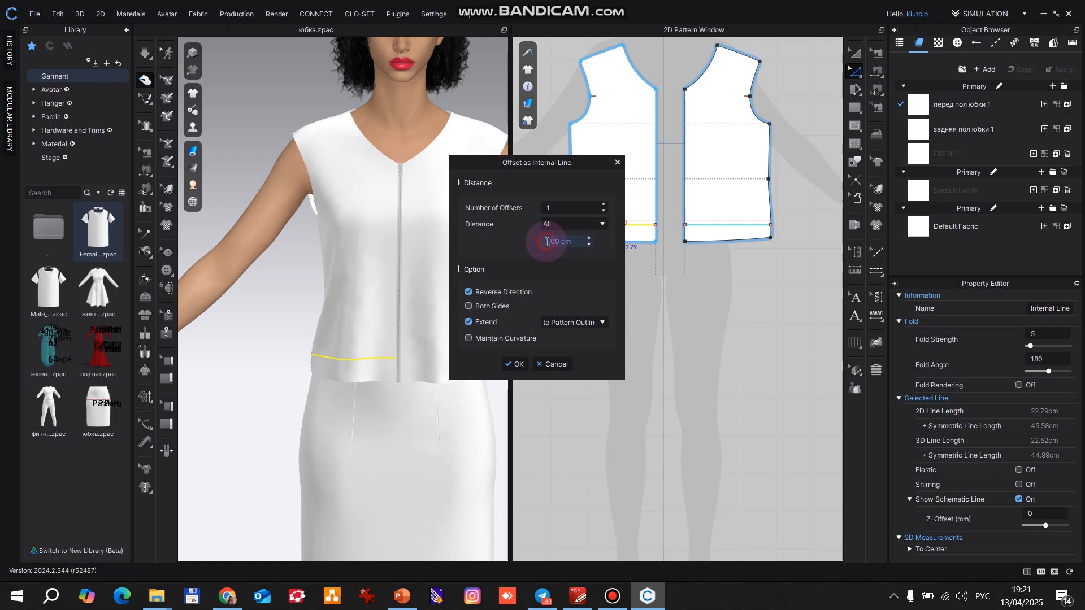
left_click_drag(578, 241, 518, 244)
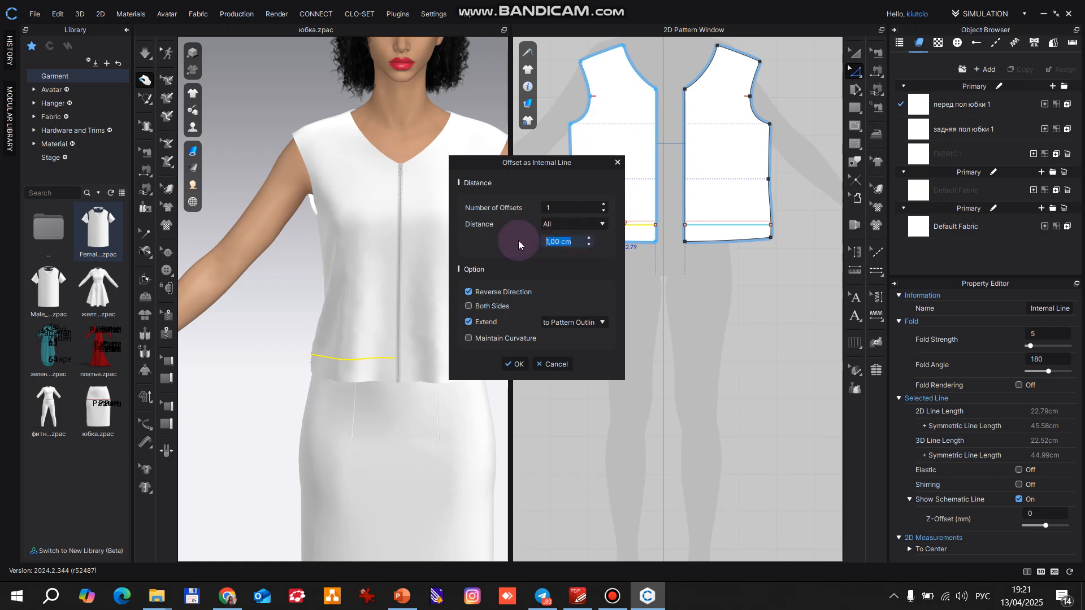
type("5")
left_click_drag(496, 162, 393, 172)
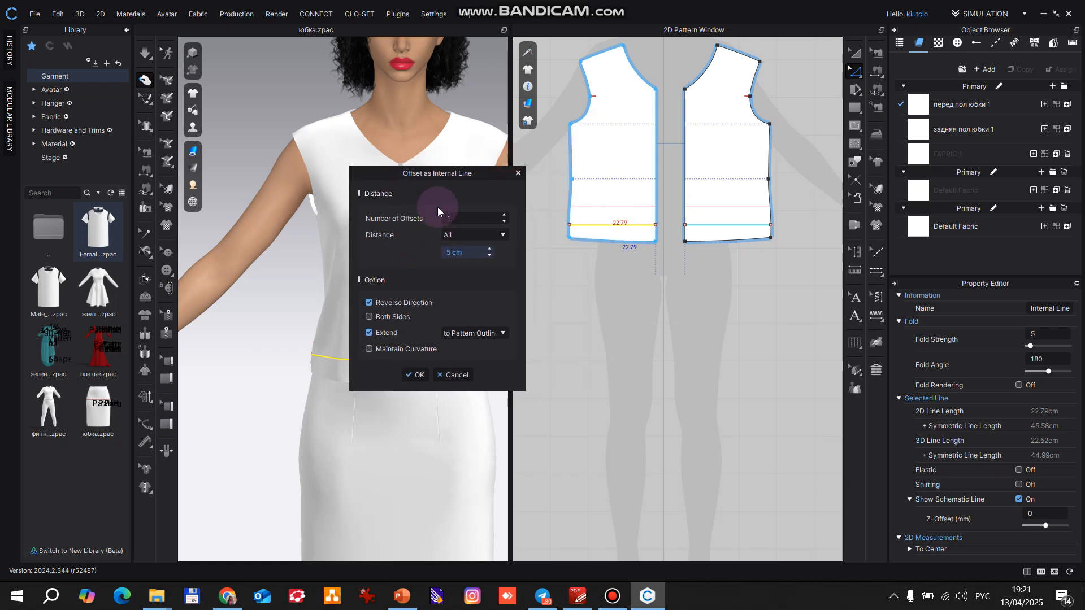
Raise the number of offsets to 9 and create the parallel internal lines across both front halves.
left_click(504, 215)
left_click(504, 215)
left_click(505, 215)
left_click(505, 215)
left_click(505, 215)
left_click(505, 214)
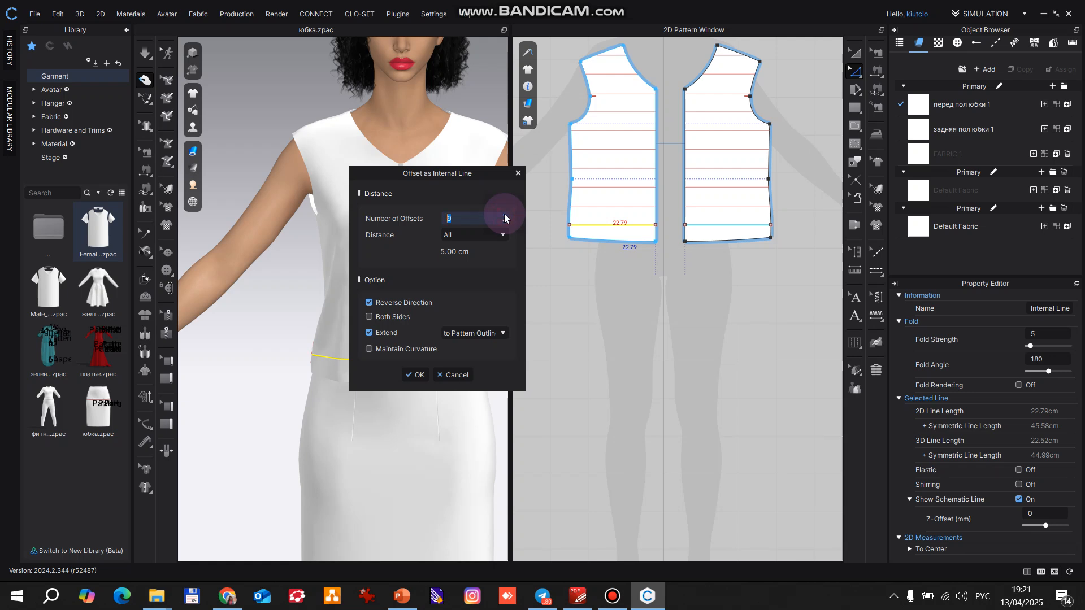
left_click(415, 374)
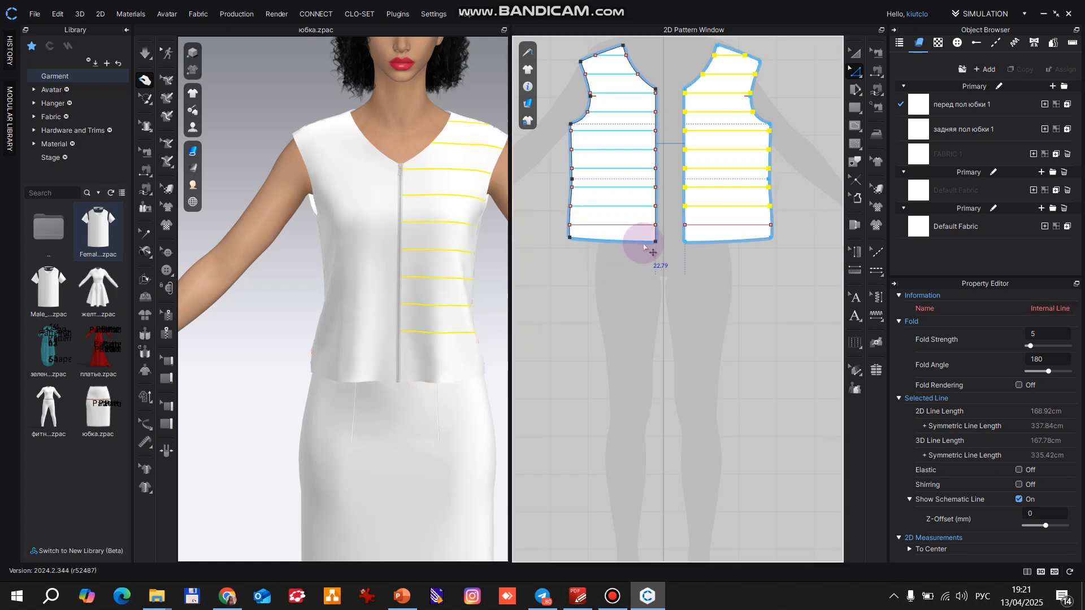
Move the back pattern piece close beside the front half in the 2D pattern layout.
scroll(644, 247, "down", 2)
scroll(673, 252, "up", 5)
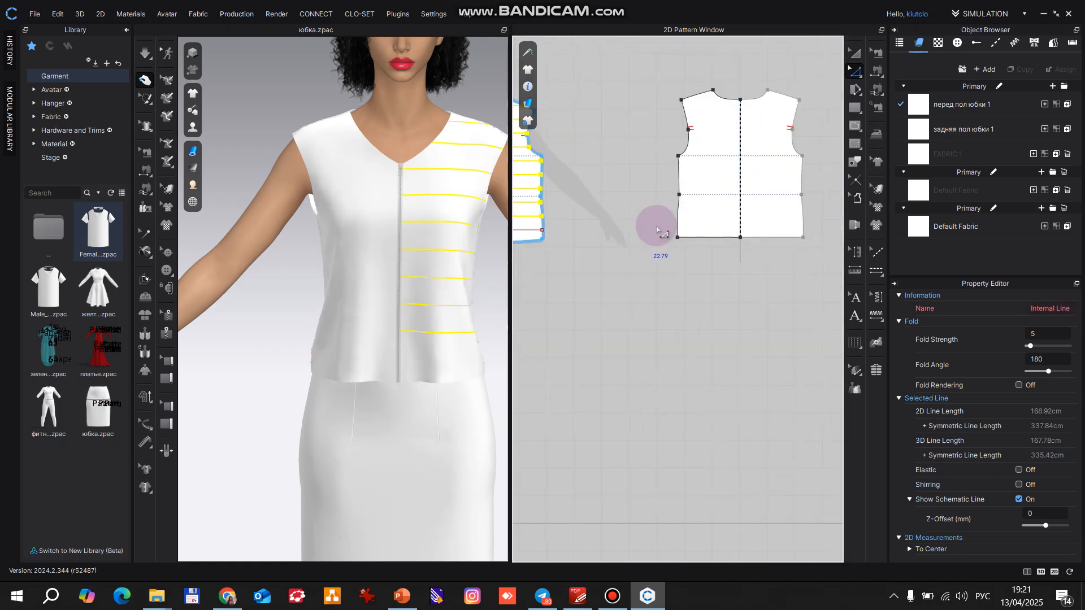
left_click(855, 53)
left_click(695, 182)
left_click_drag(651, 185, 589, 187)
middle_click_drag(609, 201, 702, 227)
left_click_drag(678, 243, 669, 245)
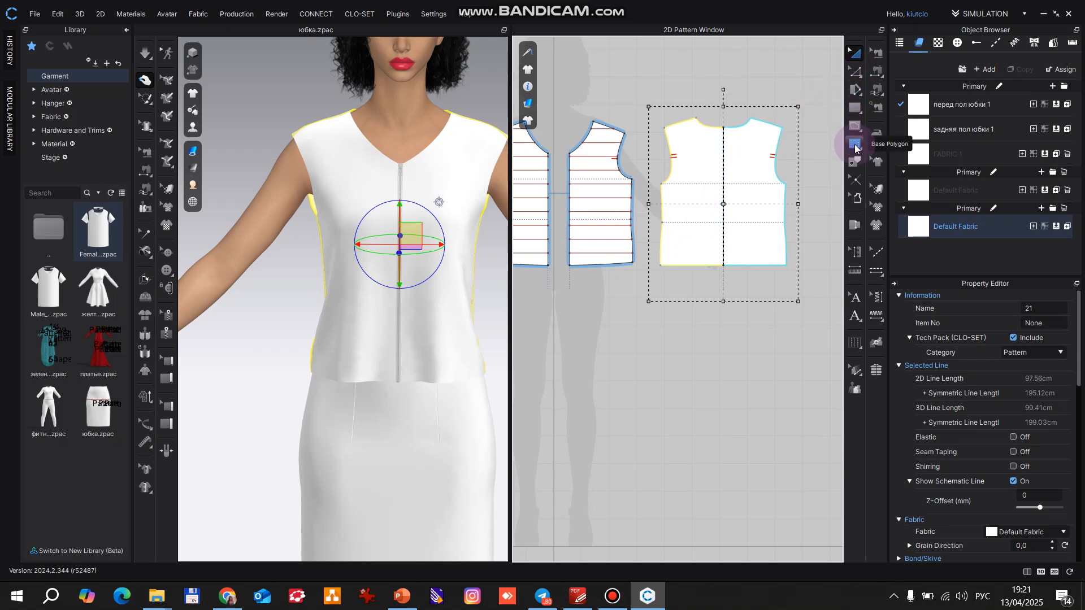
Draw a horizontal internal line about 45.6 cm long across the back piece just above the hem, from side seam to side seam.
left_click(855, 126)
scroll(622, 253, "up", 1)
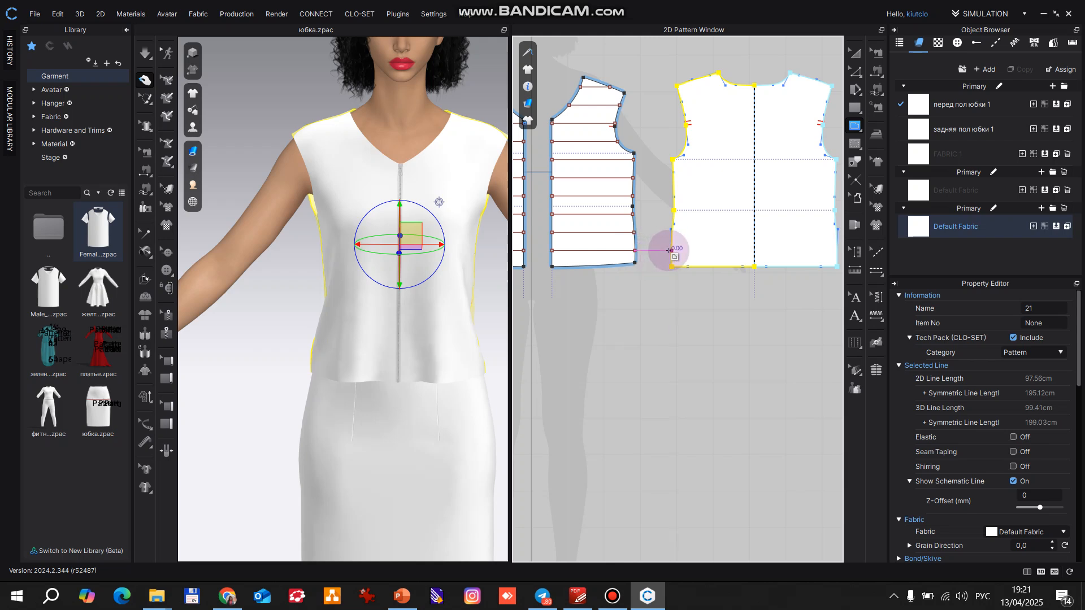
left_click(669, 251)
middle_click_drag(796, 252, 738, 254)
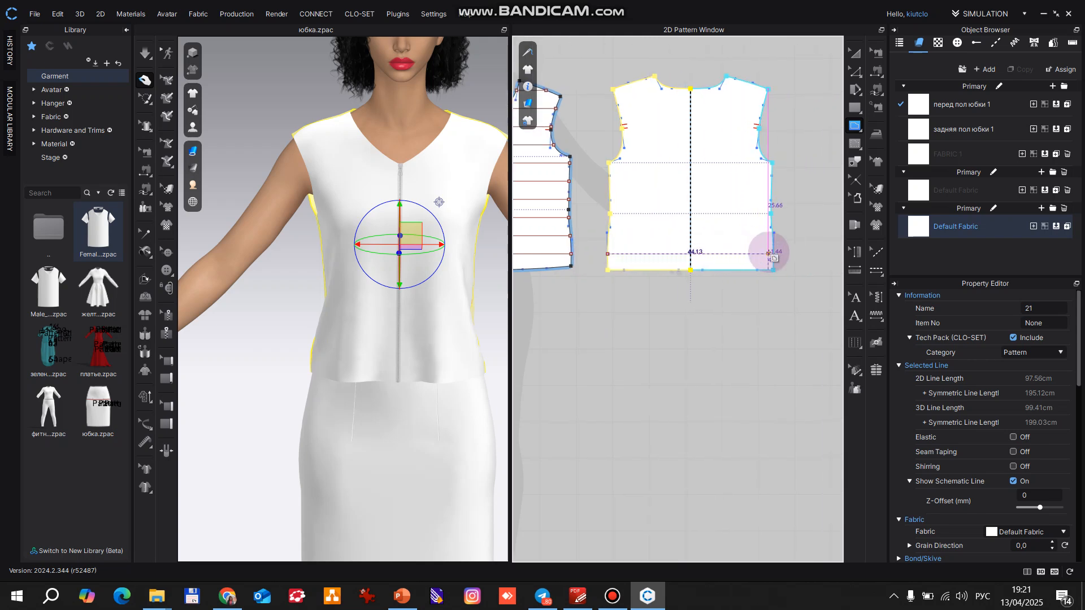
left_click(773, 254)
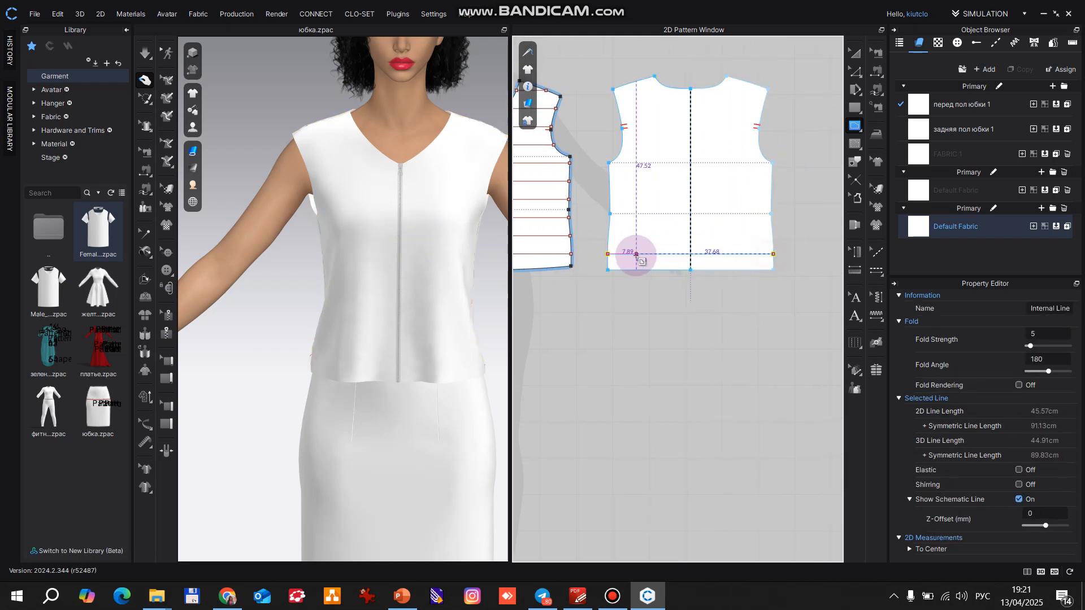
Try to offset the line above the back hem as nine internal lines at 5 cm, reverse direction, extended to the pattern outline.
left_click(855, 70)
left_click(649, 254)
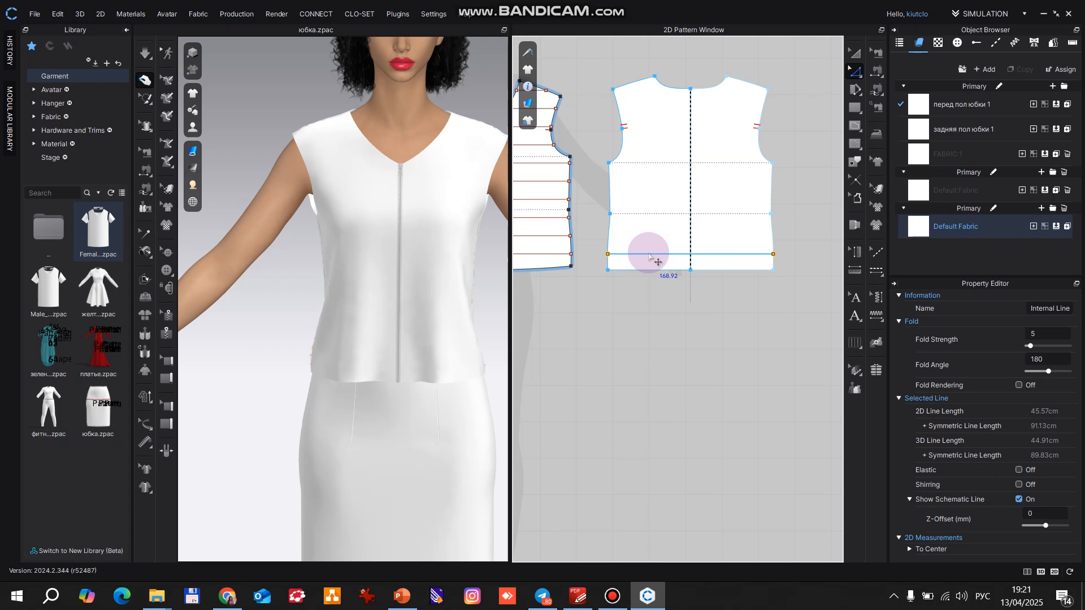
right_click(649, 253)
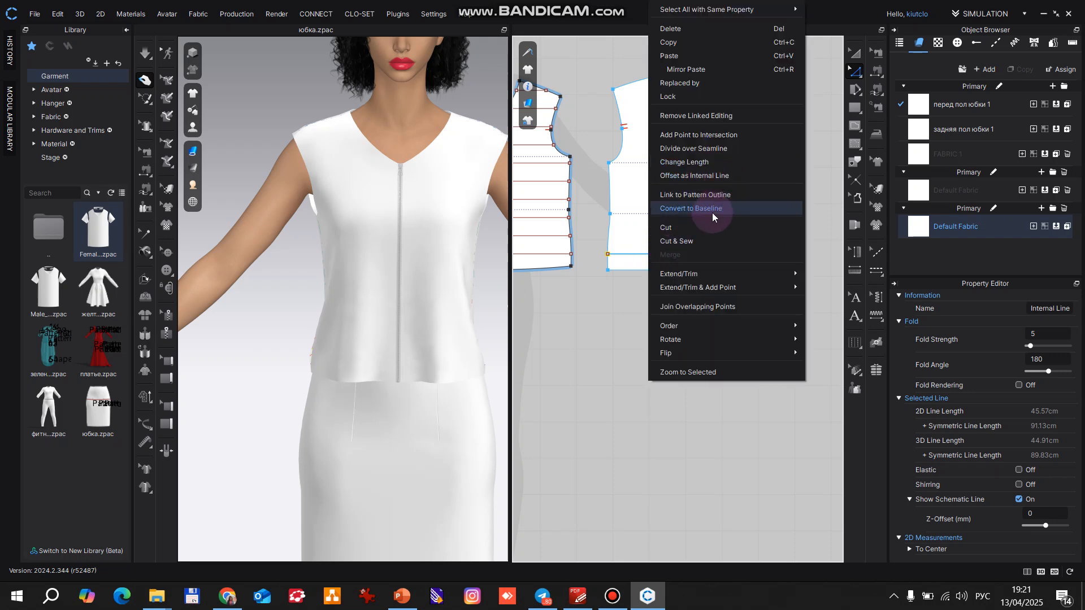
left_click(741, 176)
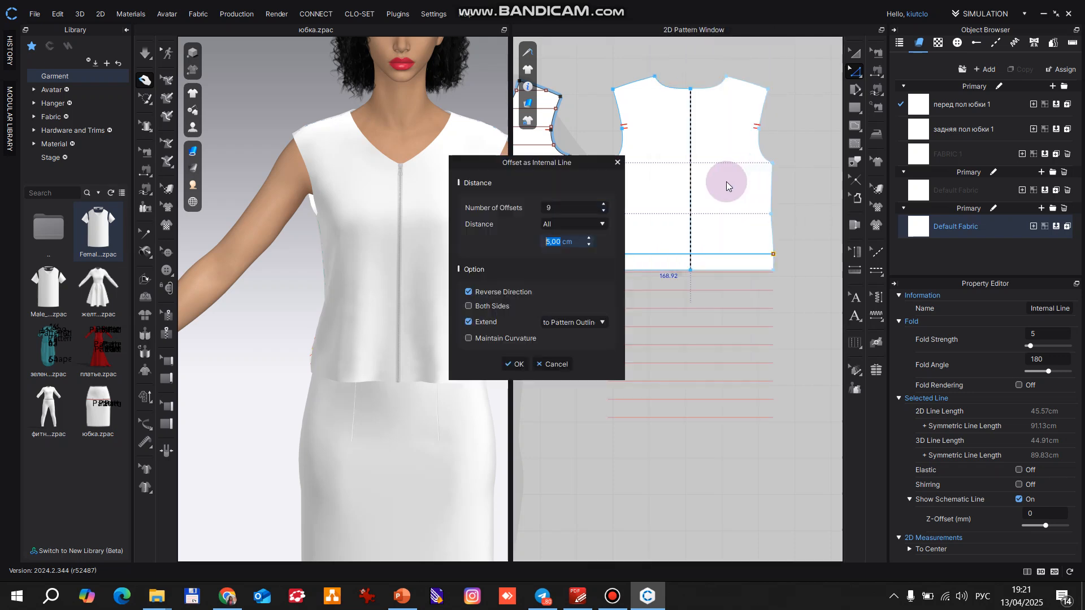
left_click_drag(466, 159, 326, 147)
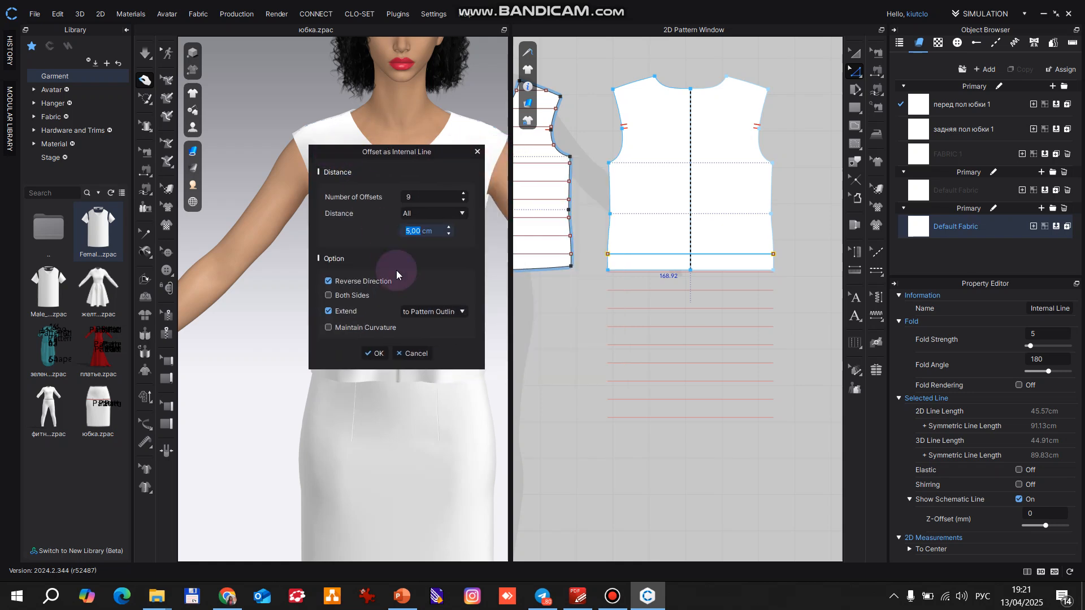
left_click(328, 295)
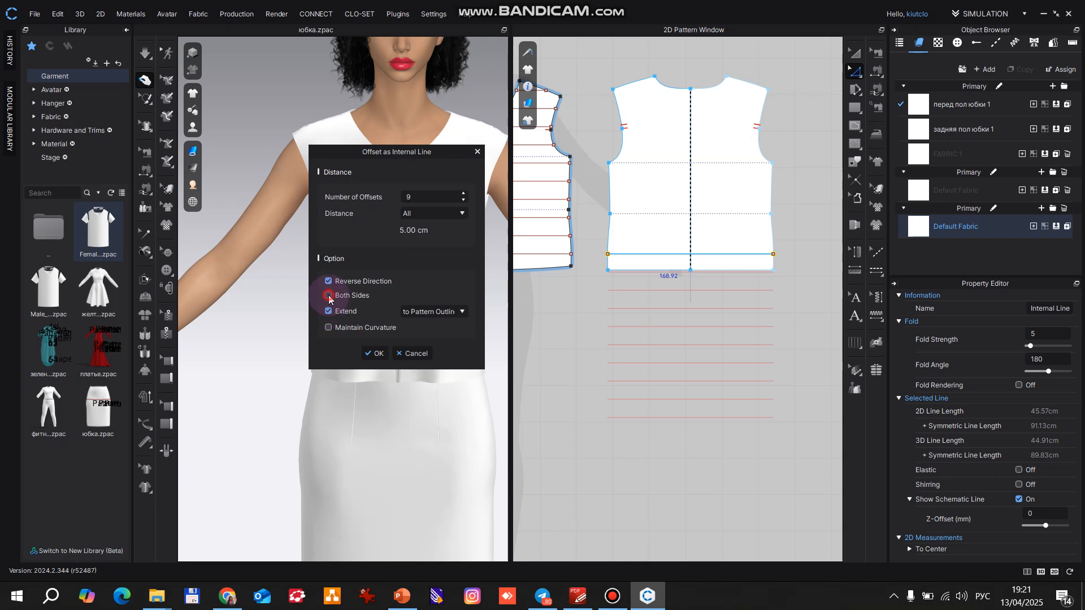
left_click(328, 295)
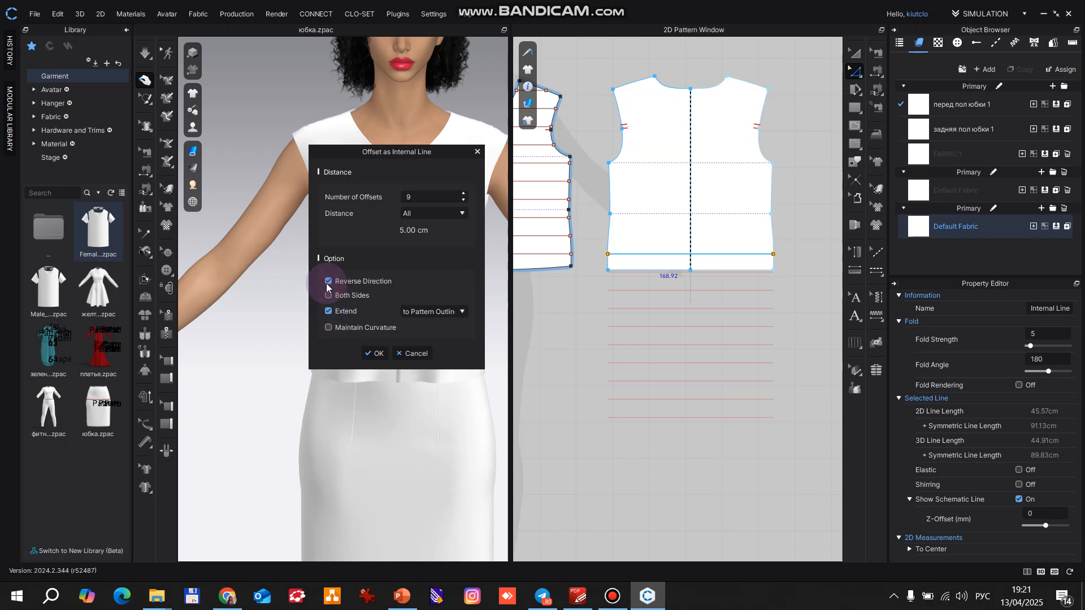
left_click(329, 311)
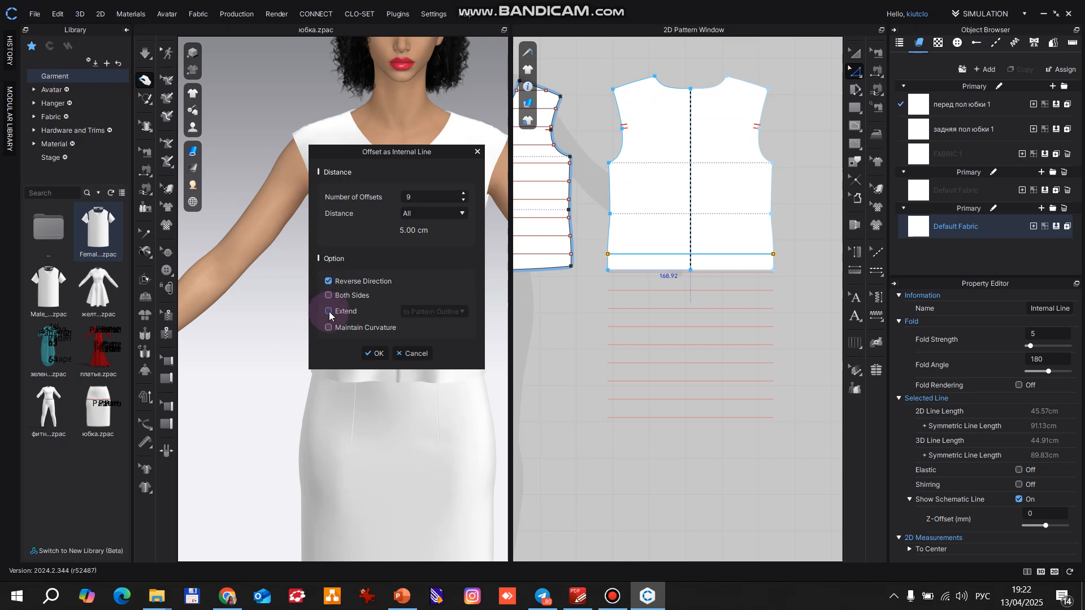
left_click(328, 311)
left_click(375, 353)
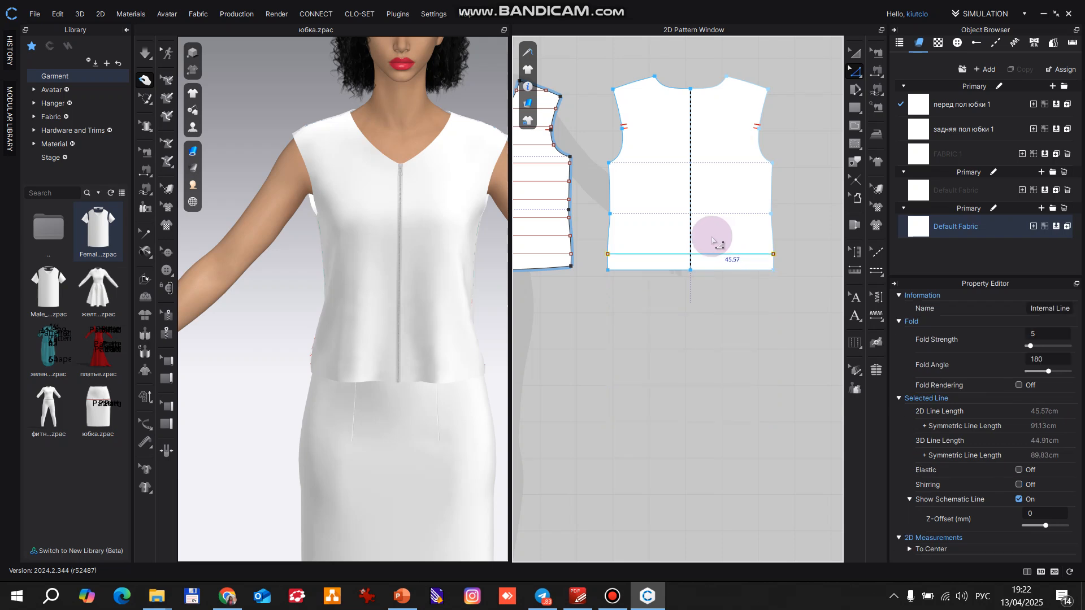
key("Delete")
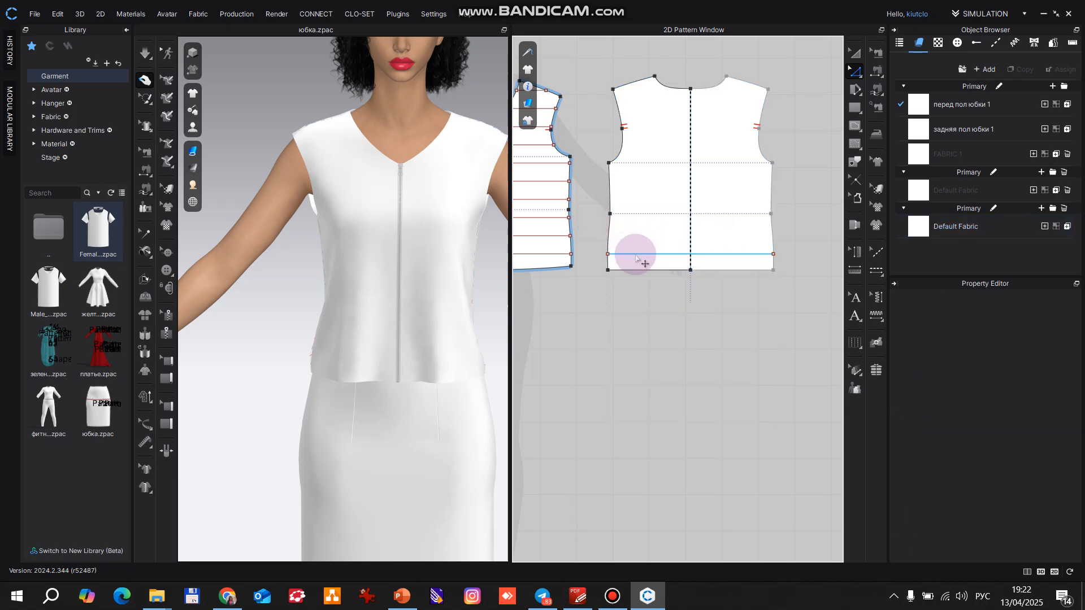
left_click(635, 254)
left_click(660, 263)
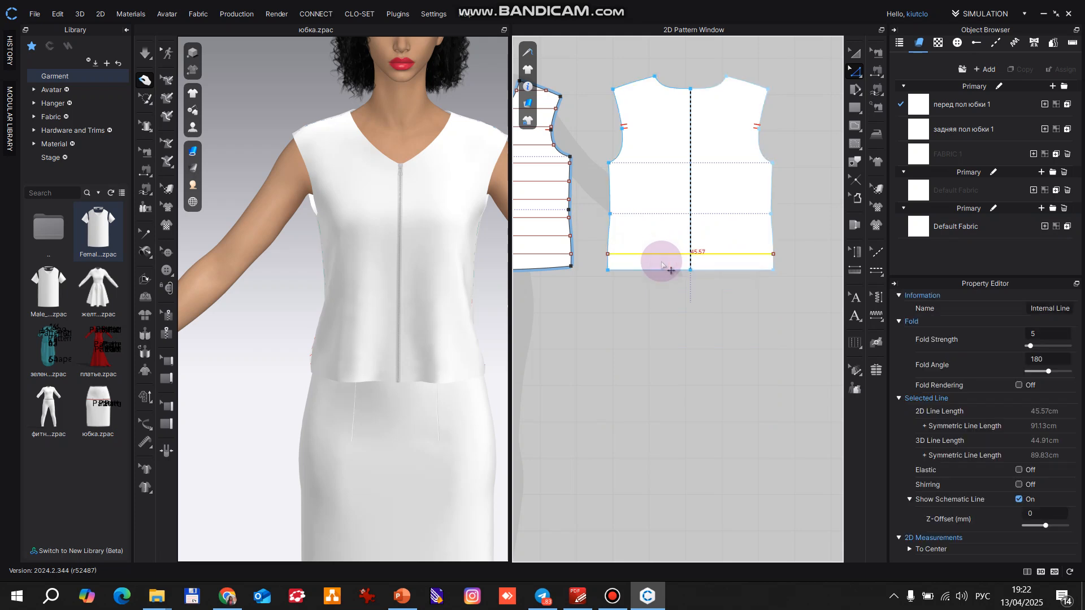
right_click(653, 250)
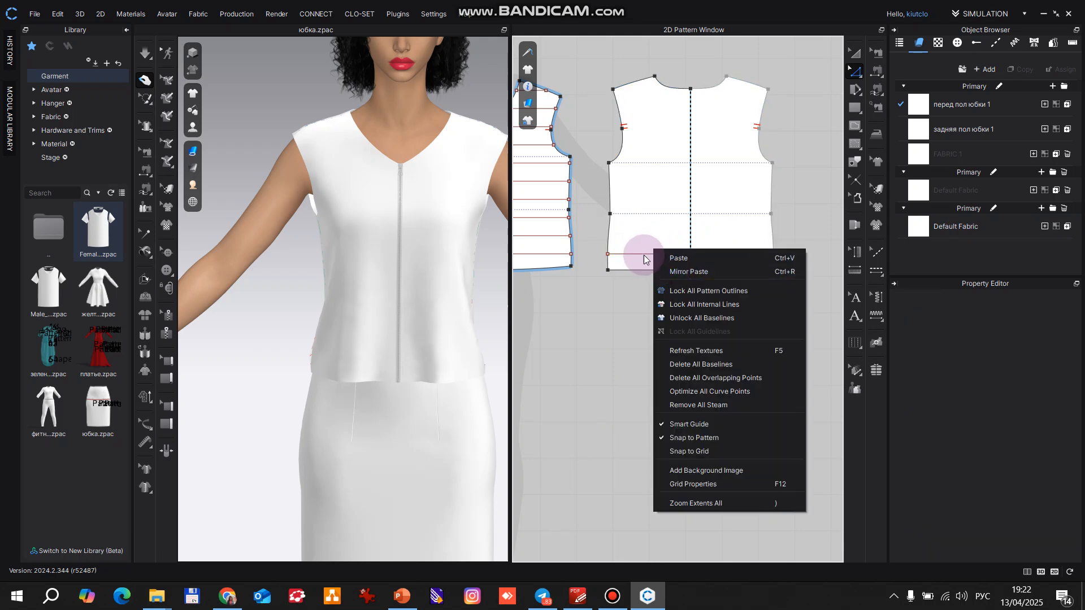
left_click(643, 254)
left_click(644, 255)
left_click(630, 254)
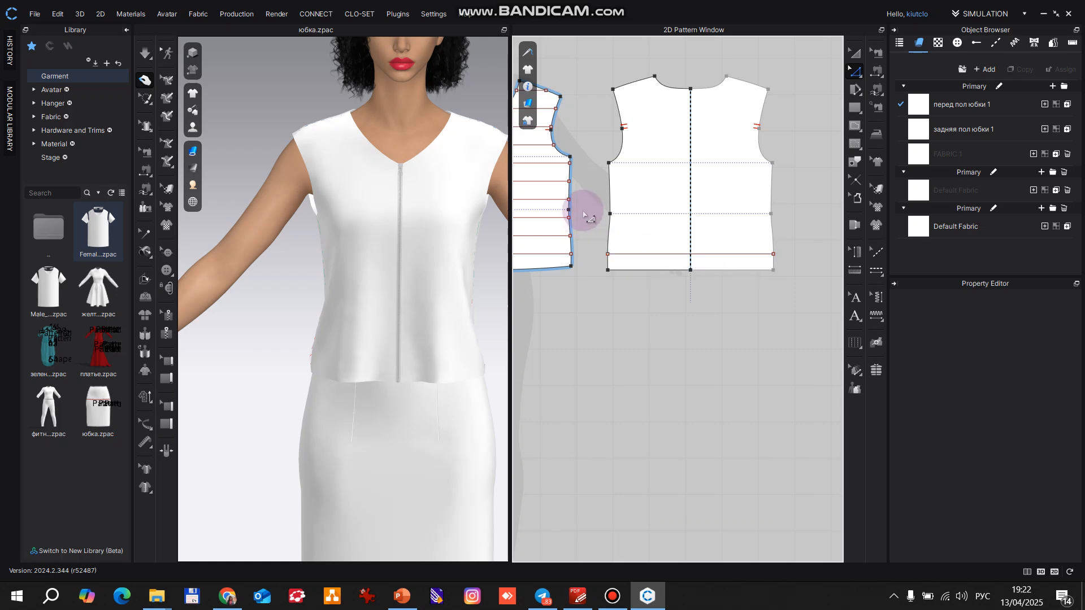
Set up an internal line offset for the line above the back hem: one offset, reverse direction off, extended to internal line.
left_click(859, 51)
left_click(657, 255)
right_click(657, 255)
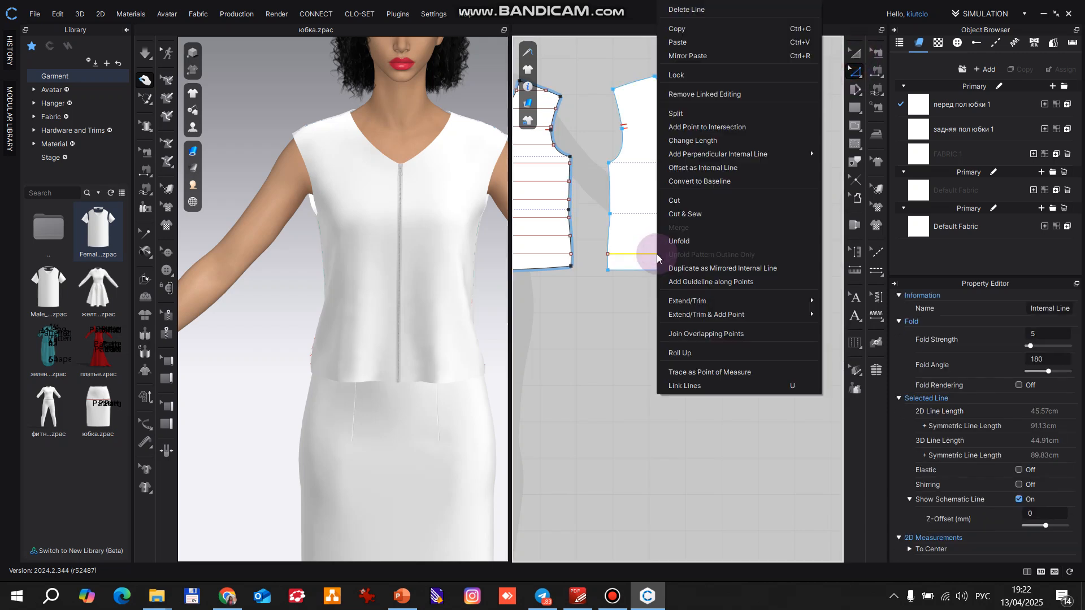
left_click(727, 169)
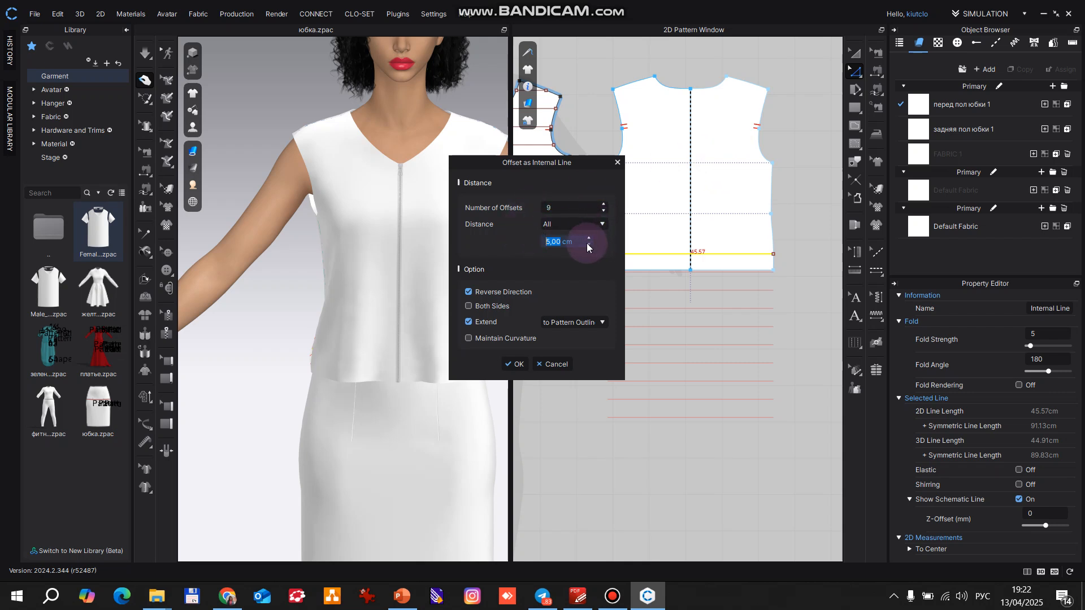
left_click(602, 322)
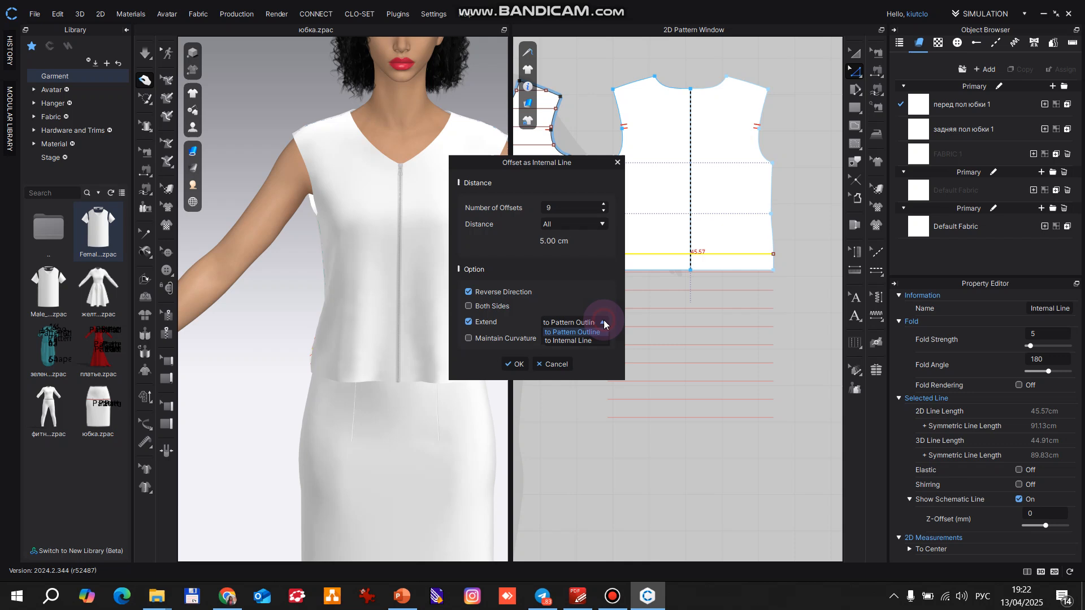
left_click(581, 342)
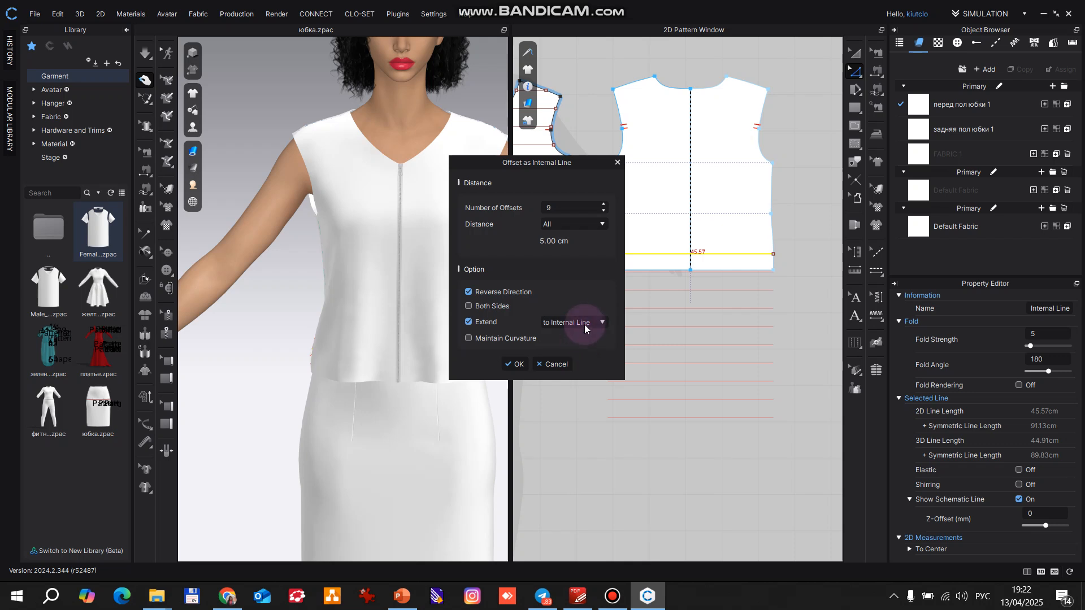
left_click(468, 292)
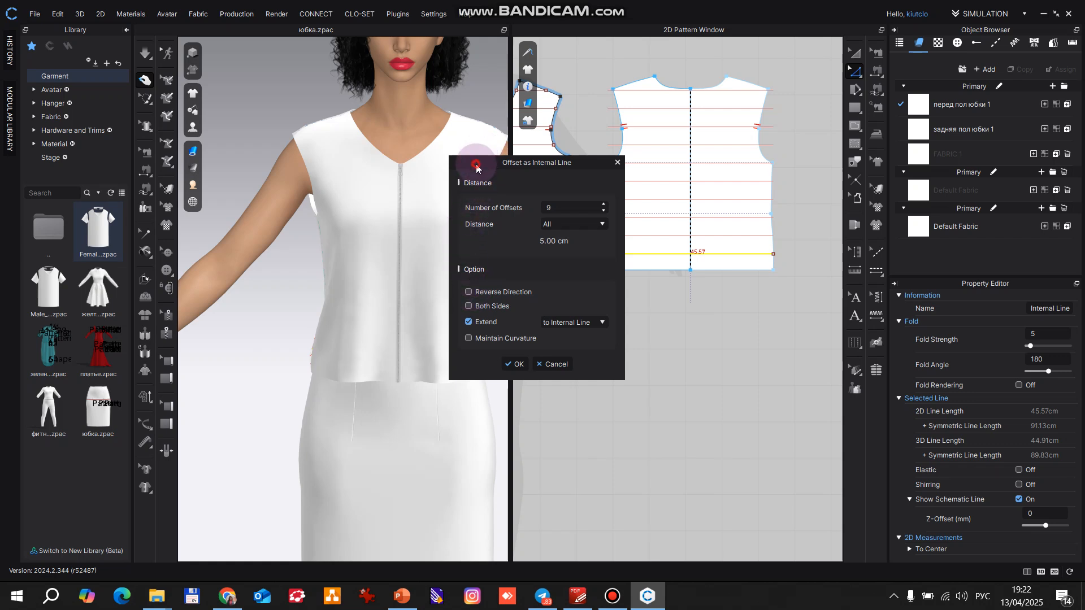
left_click_drag(476, 168, 391, 163)
left_click(519, 207)
left_click(519, 208)
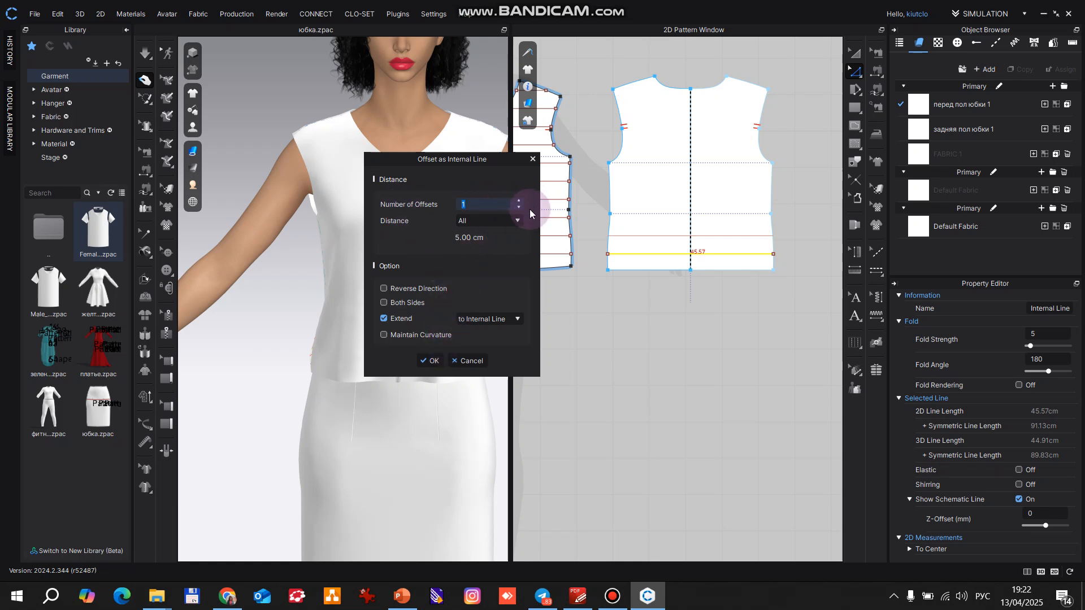
Turn on reverse direction and maintain curvature for the back line's offset, keeping a single offset extended to internal line.
left_click(384, 288)
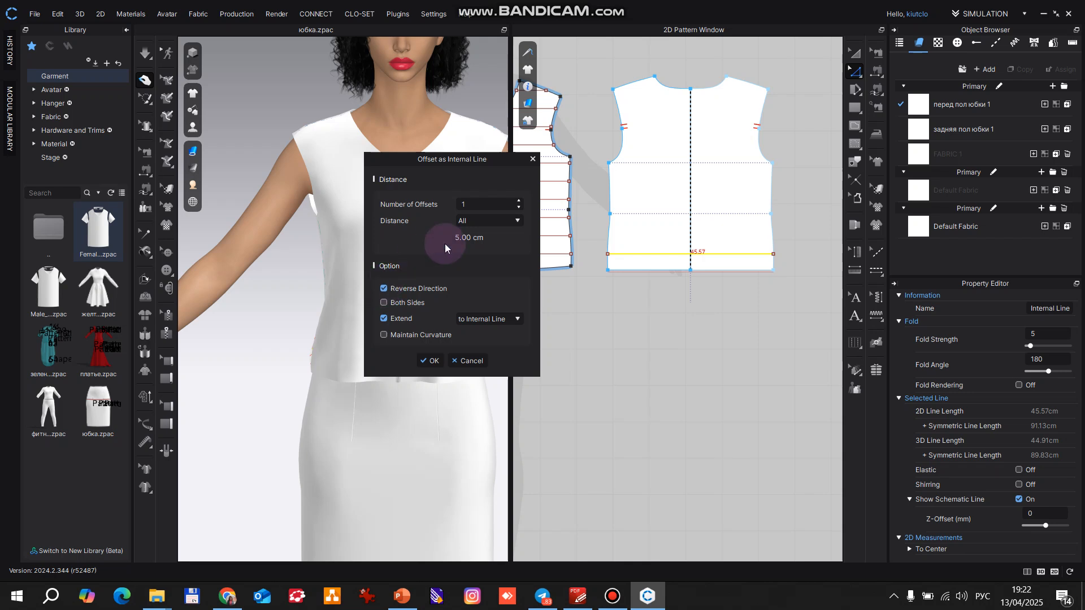
left_click(519, 200)
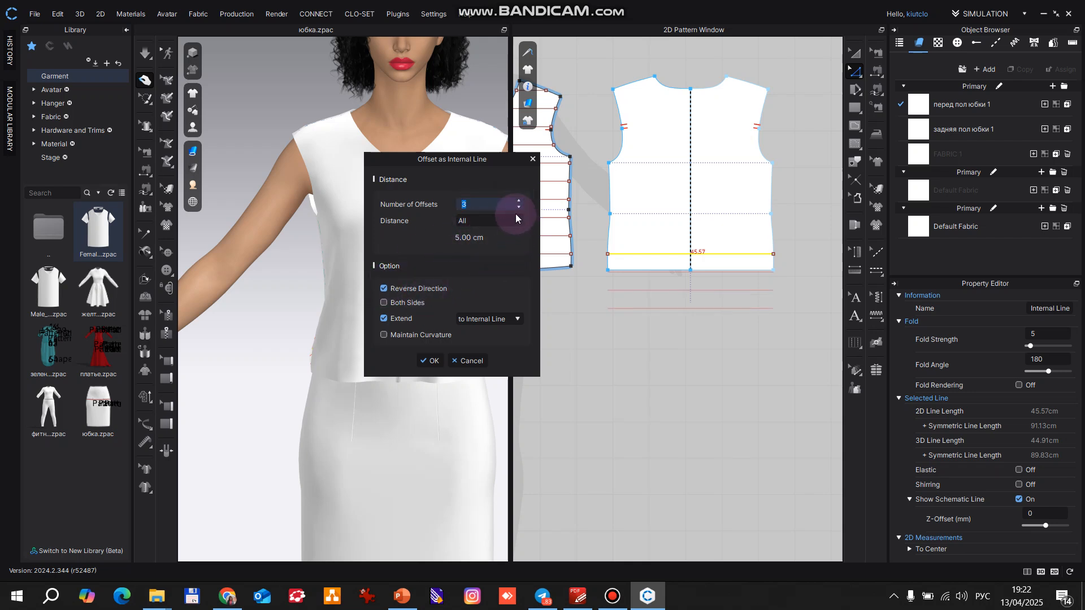
left_click(519, 208)
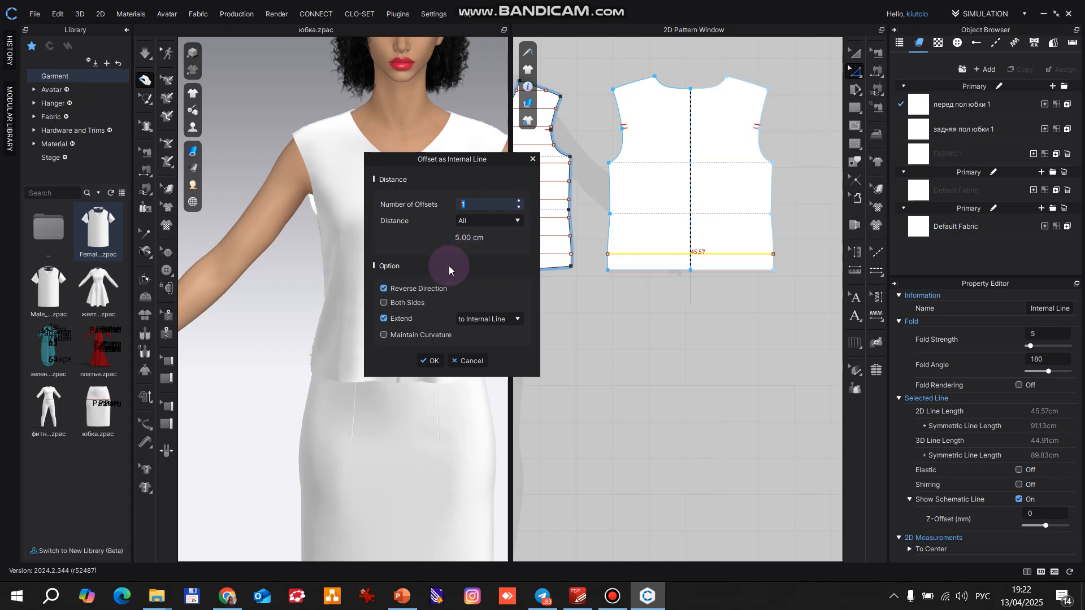
left_click(500, 321)
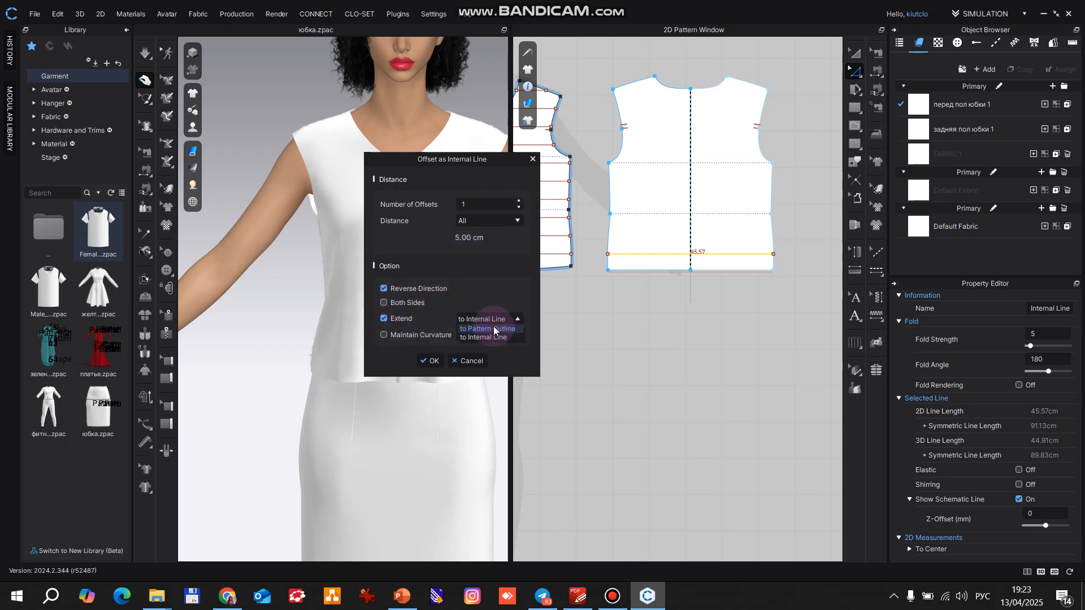
left_click(488, 338)
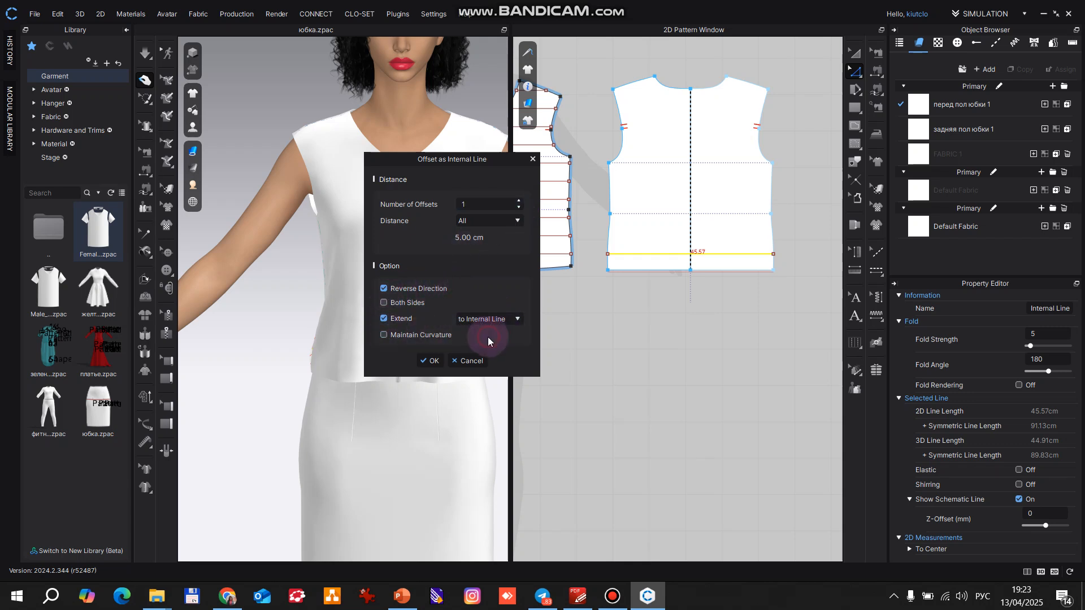
left_click(384, 334)
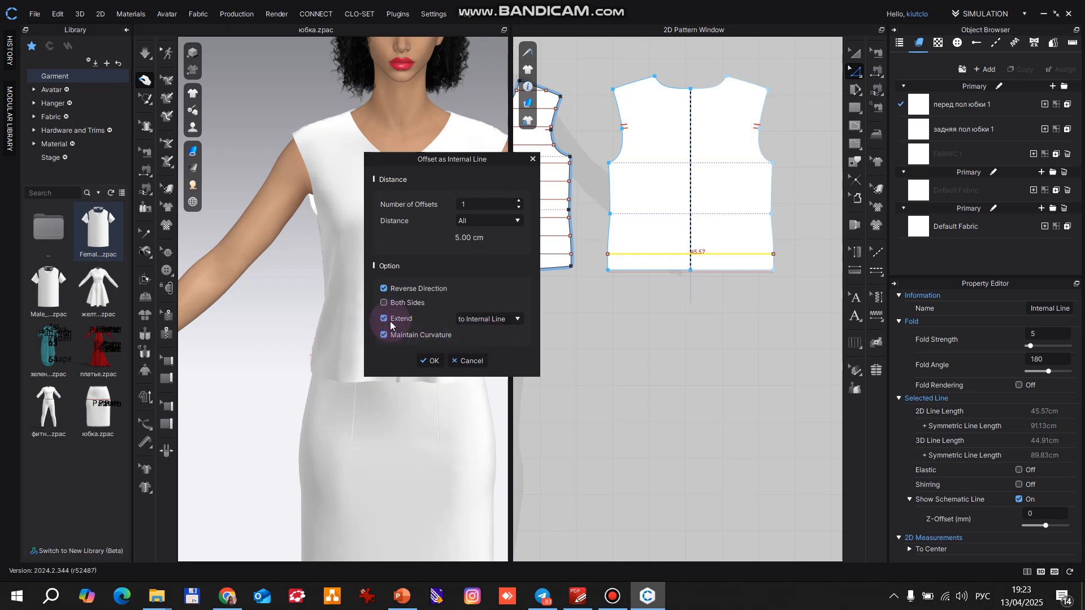
left_click(518, 202)
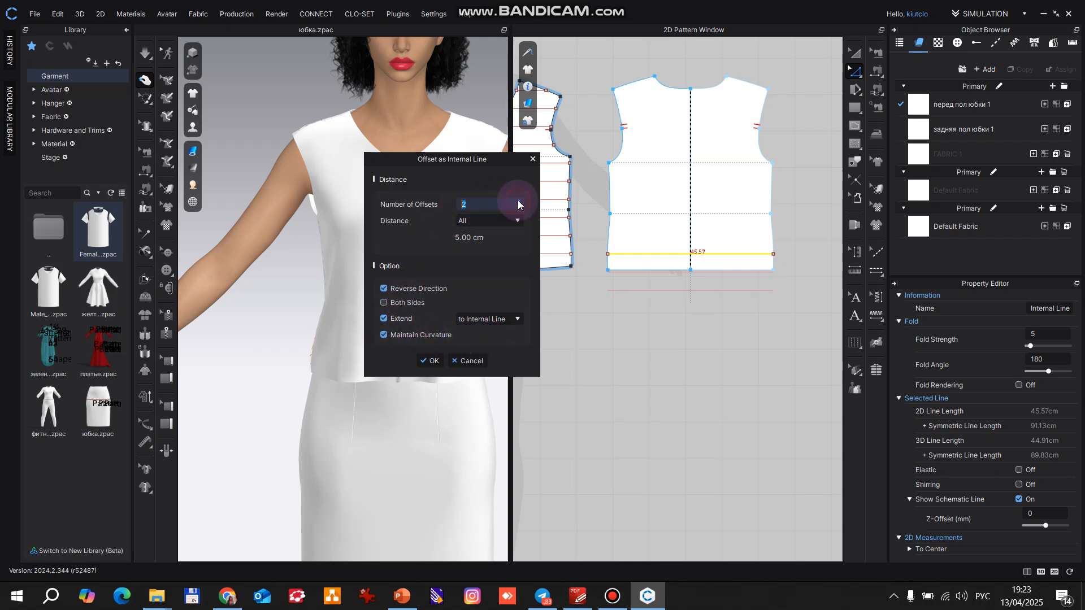
left_click(519, 209)
left_click(518, 209)
Try individual offset distances with the first at 5 cm and 7 offsets, then return to one offset with a common distance.
left_click(518, 221)
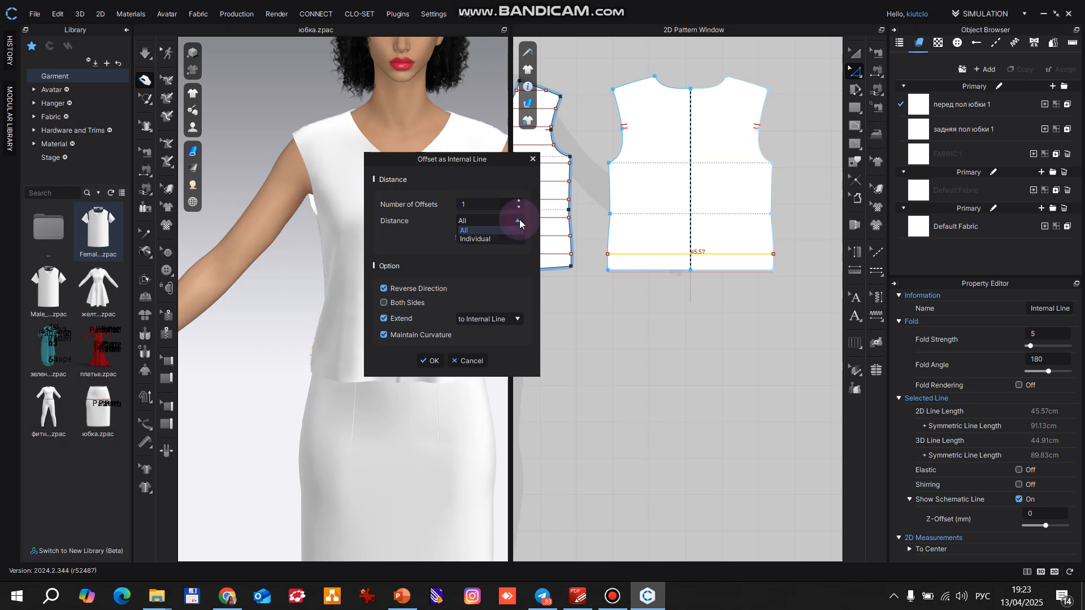
left_click(488, 239)
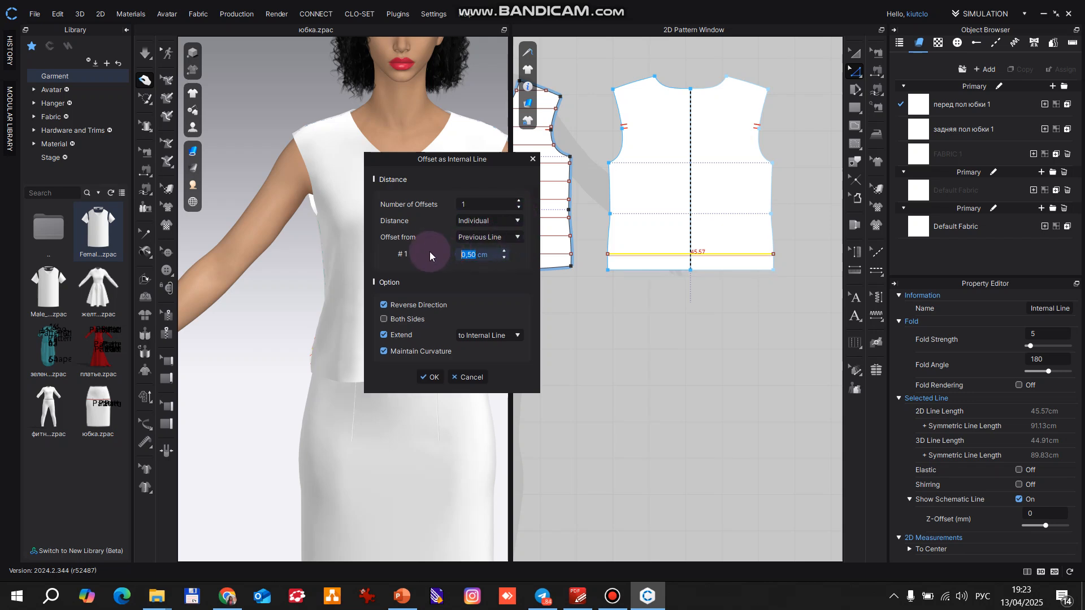
left_click_drag(476, 255, 427, 260)
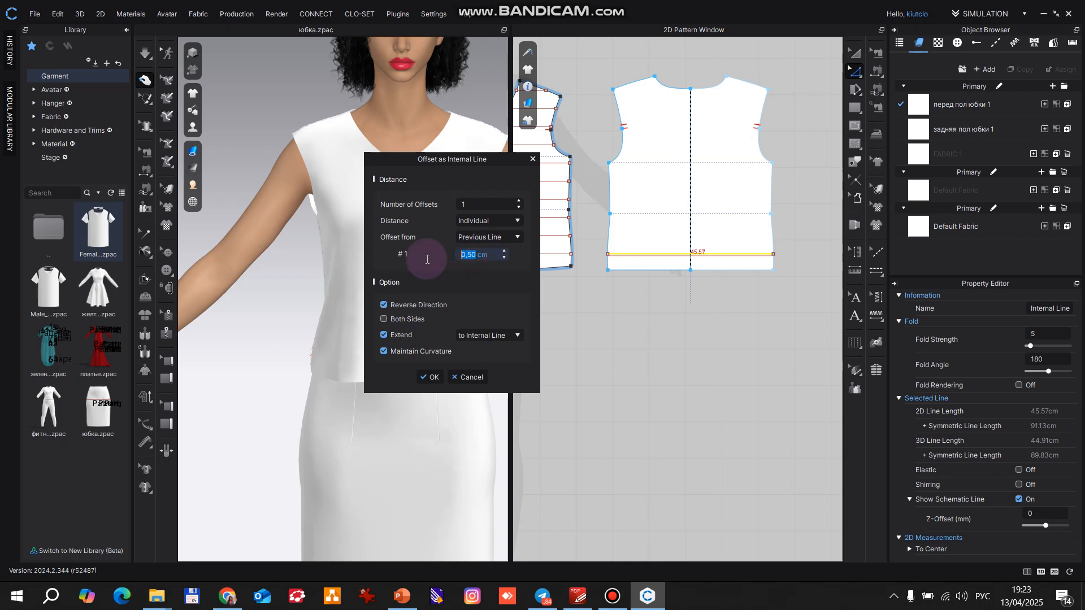
type("5")
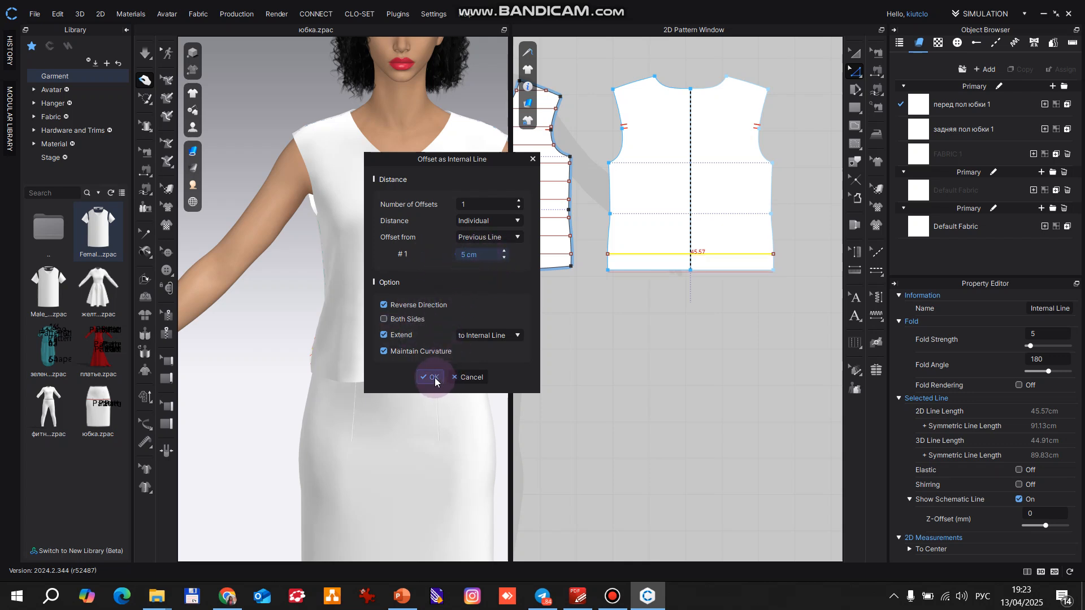
left_click(519, 201)
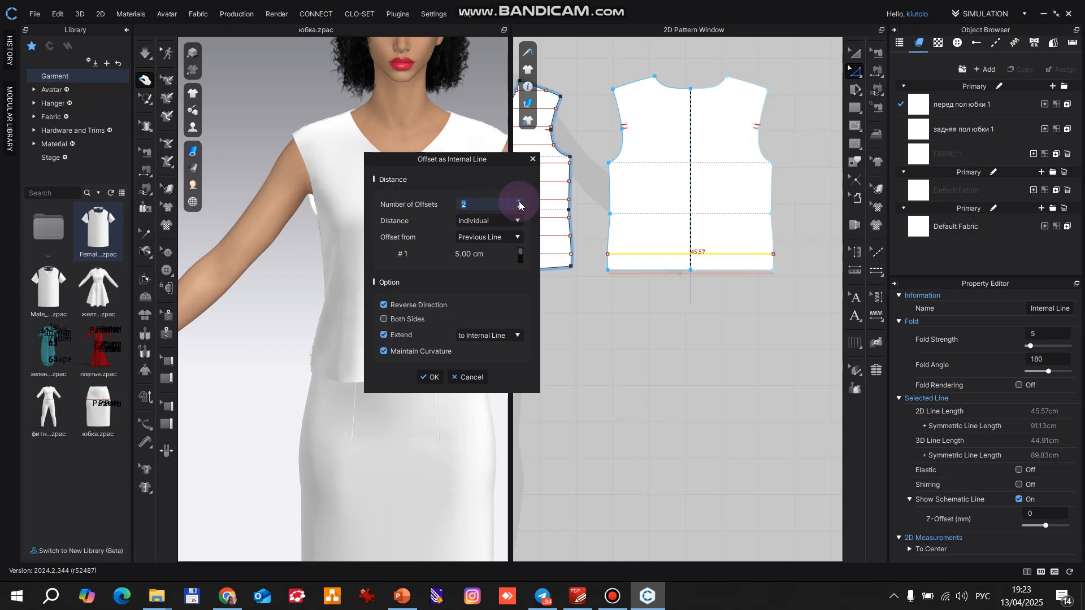
double_click(518, 202)
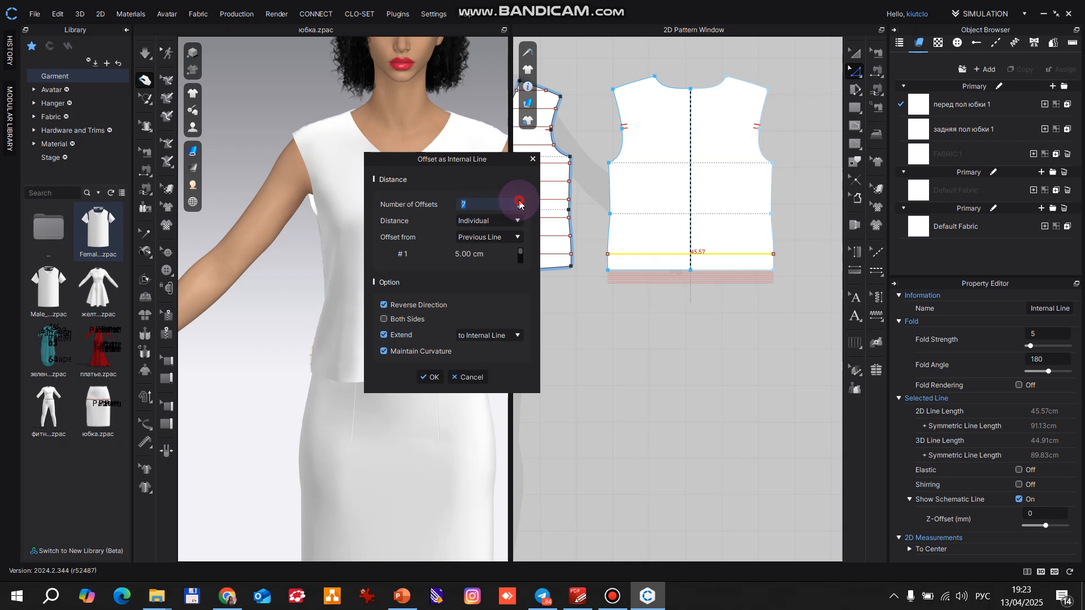
left_click(517, 210)
double_click(518, 210)
double_click(517, 211)
left_click(518, 211)
left_click(517, 211)
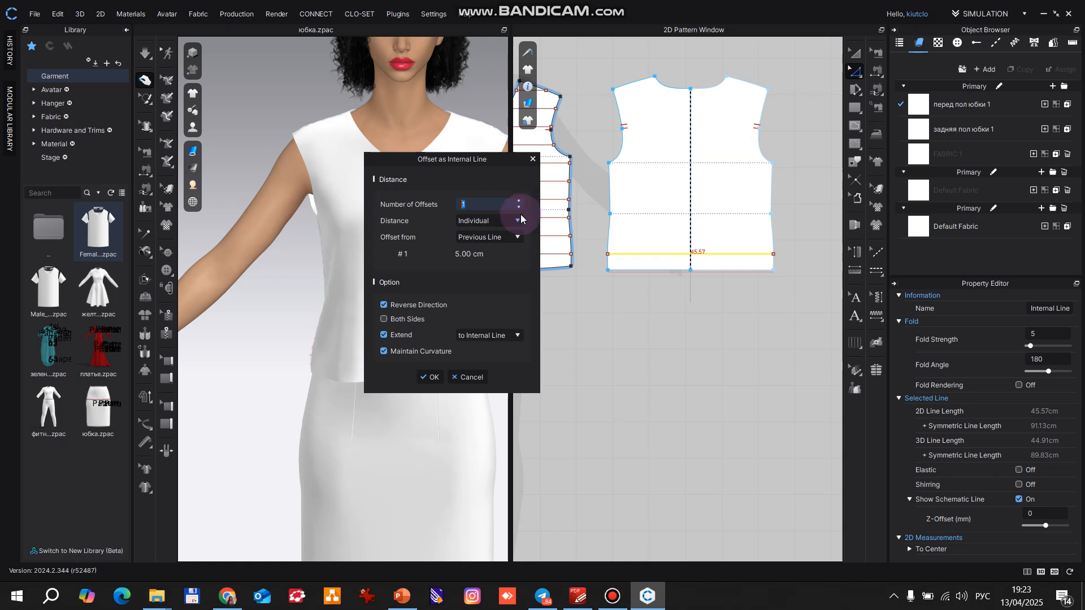
left_click(508, 220)
left_click(493, 229)
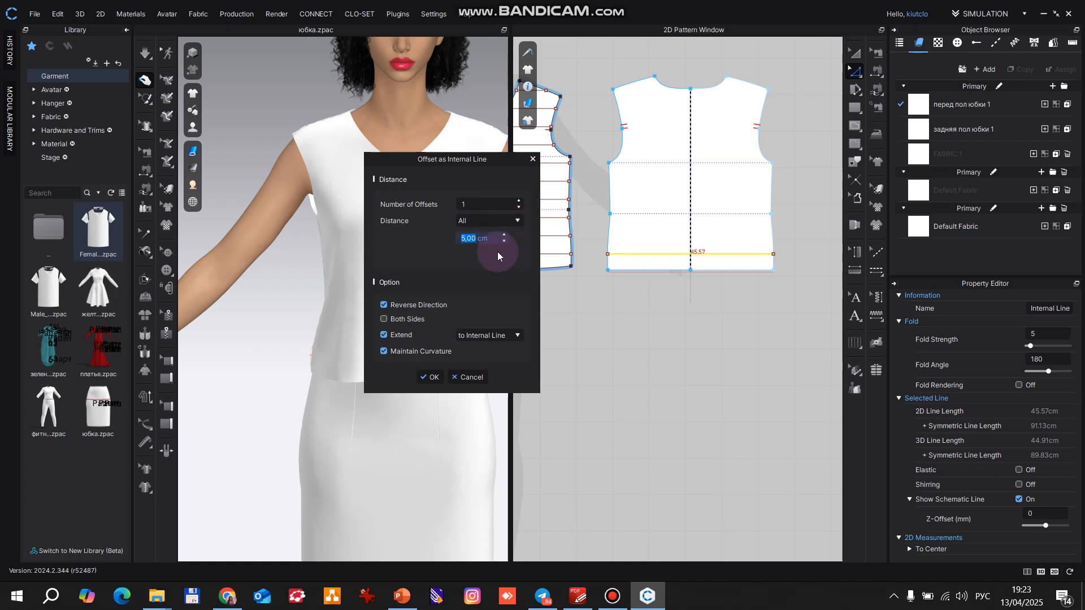
Try offsetting the back line to both sides with three offsets, then turn off both sides.
left_click(383, 320)
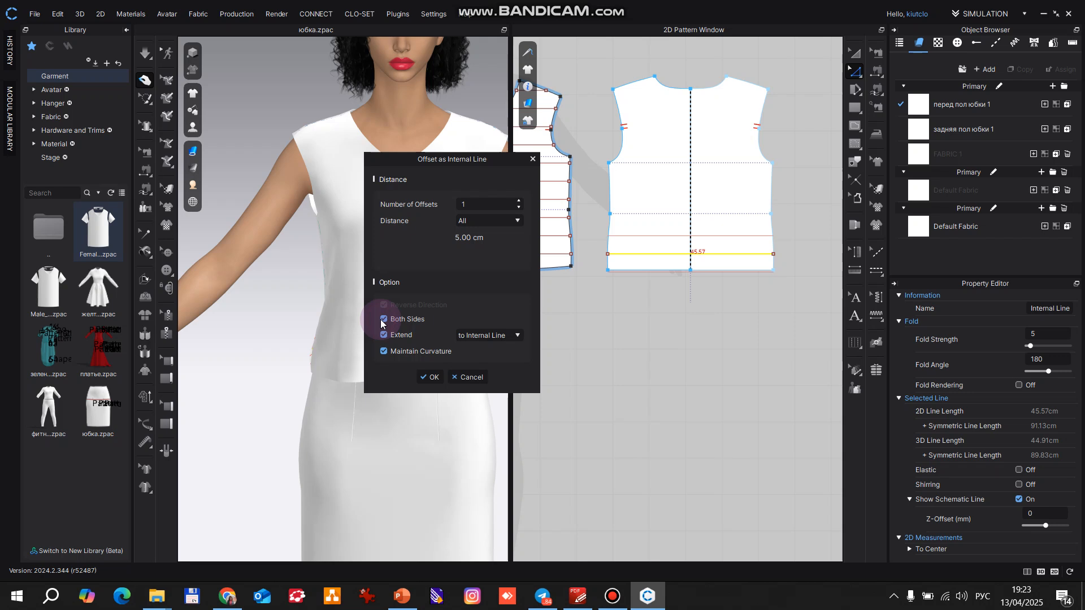
left_click(519, 202)
left_click(519, 202)
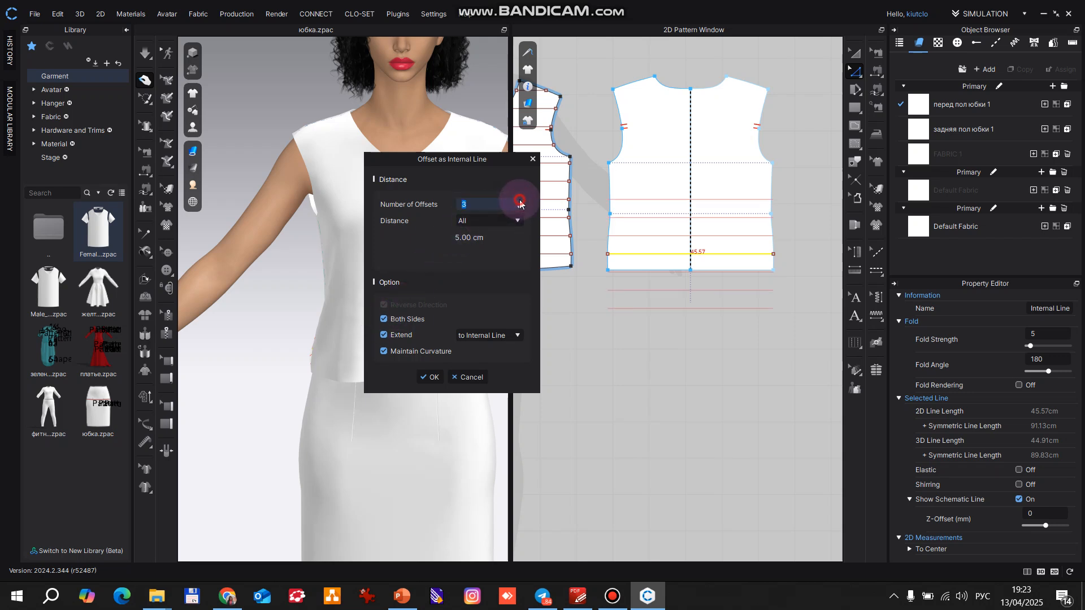
left_click(384, 335)
left_click(381, 332)
left_click(384, 319)
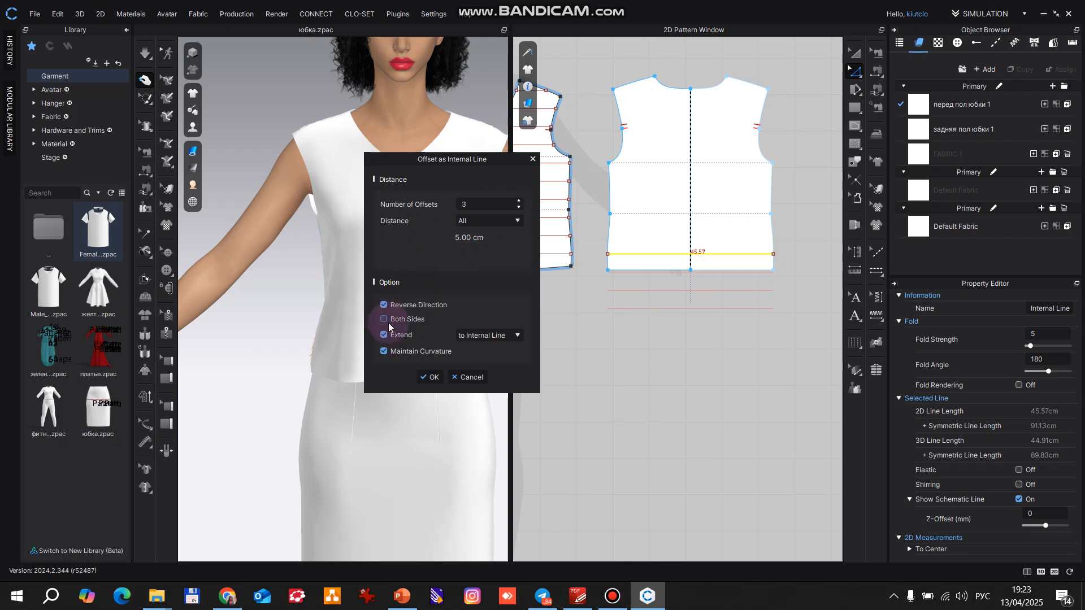
Turn off reverse direction for the back line's offset and set the number of offsets to 5.
left_click(383, 306)
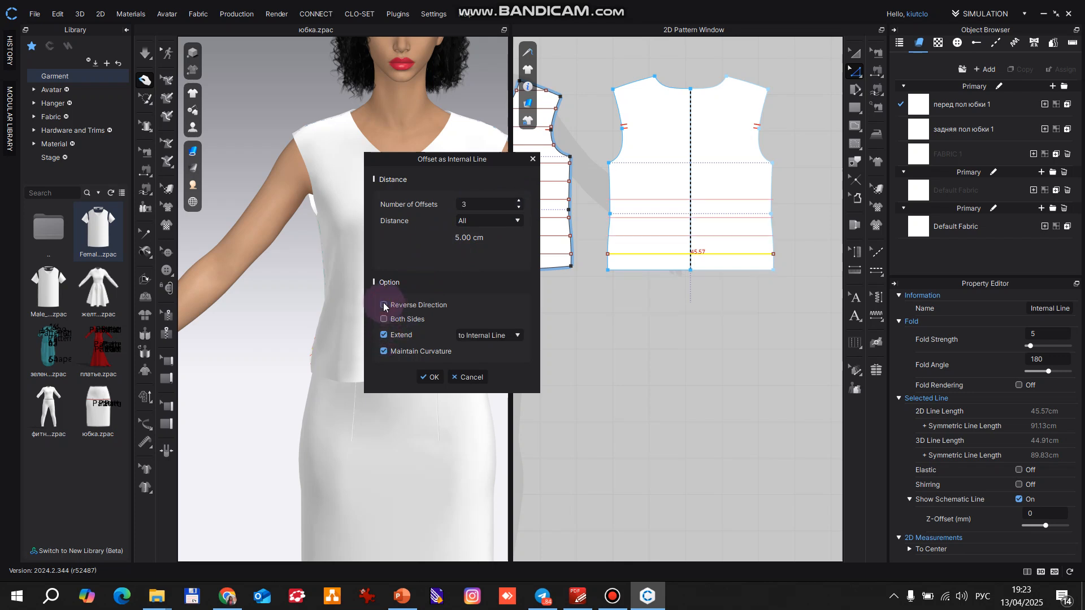
left_click(520, 201)
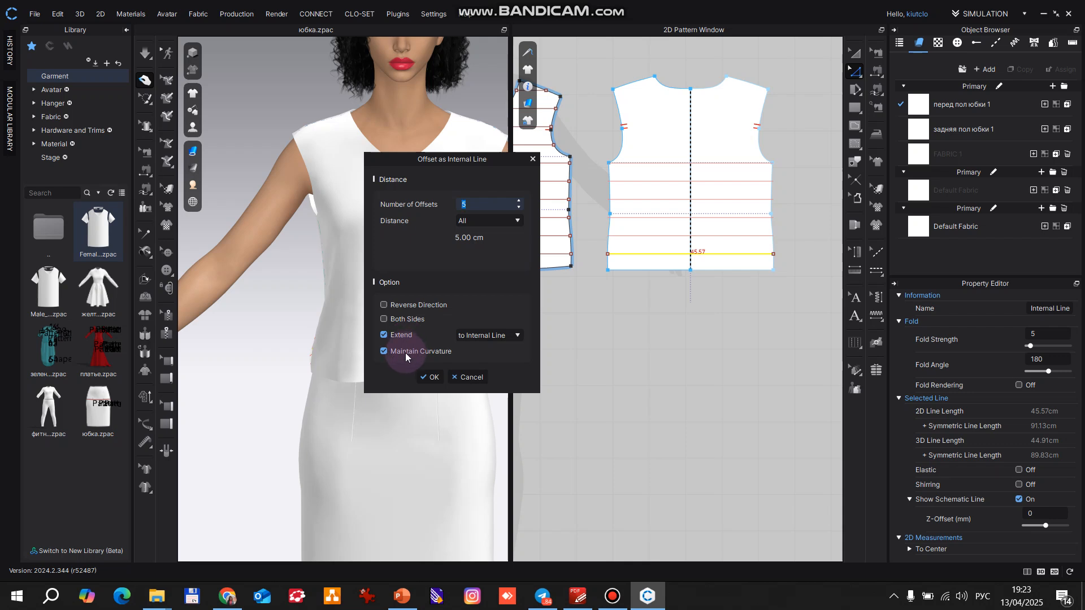
left_click(519, 201)
left_click(518, 208)
left_click(518, 209)
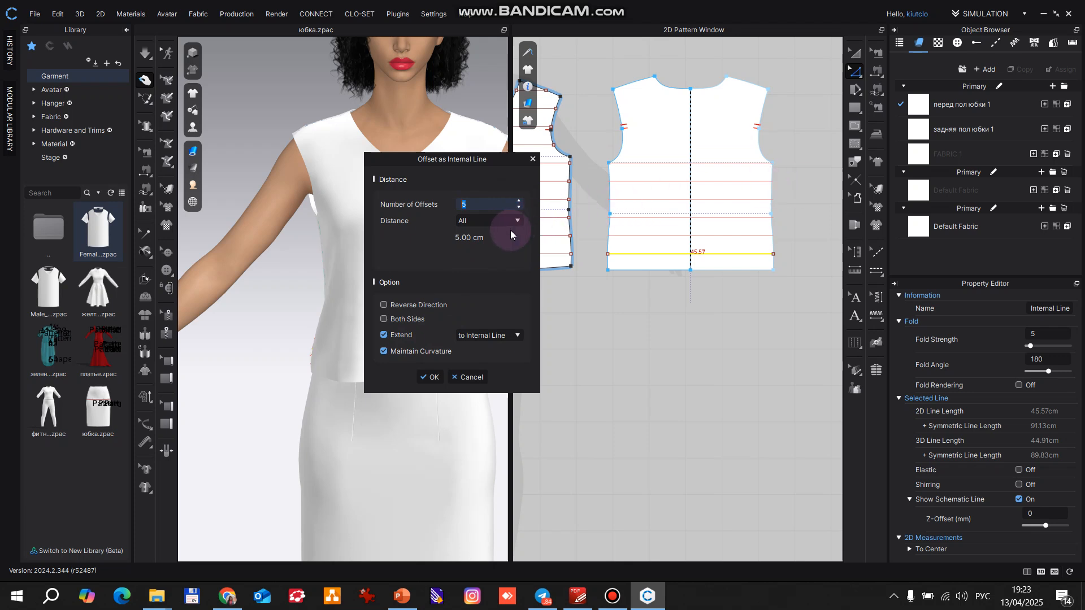
Try reversing the offset direction and switching off extend and maintain curvature, then restore the previous options.
left_click(388, 308)
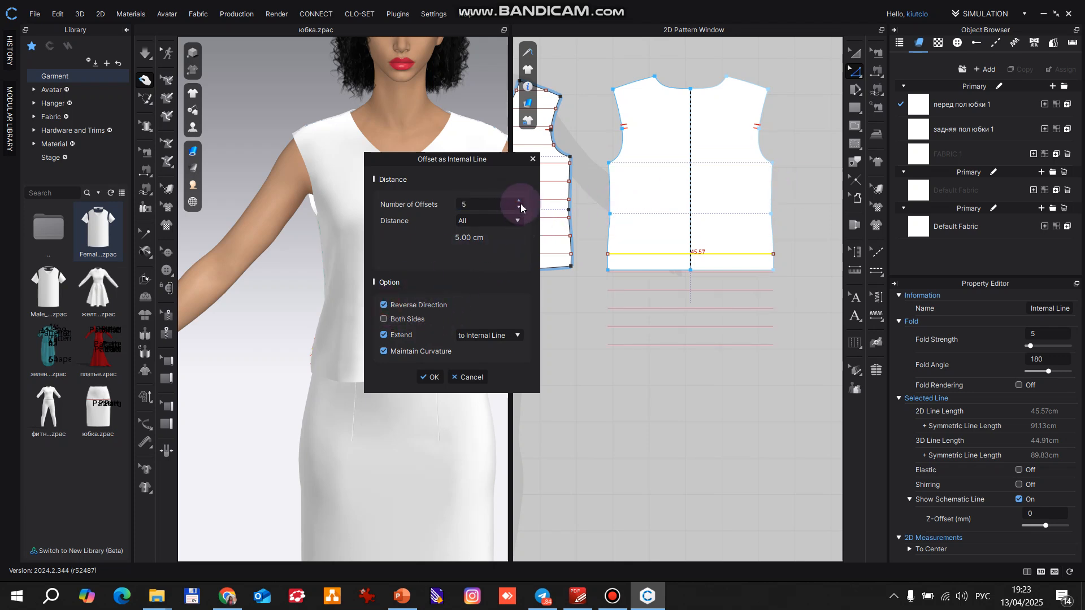
left_click(384, 305)
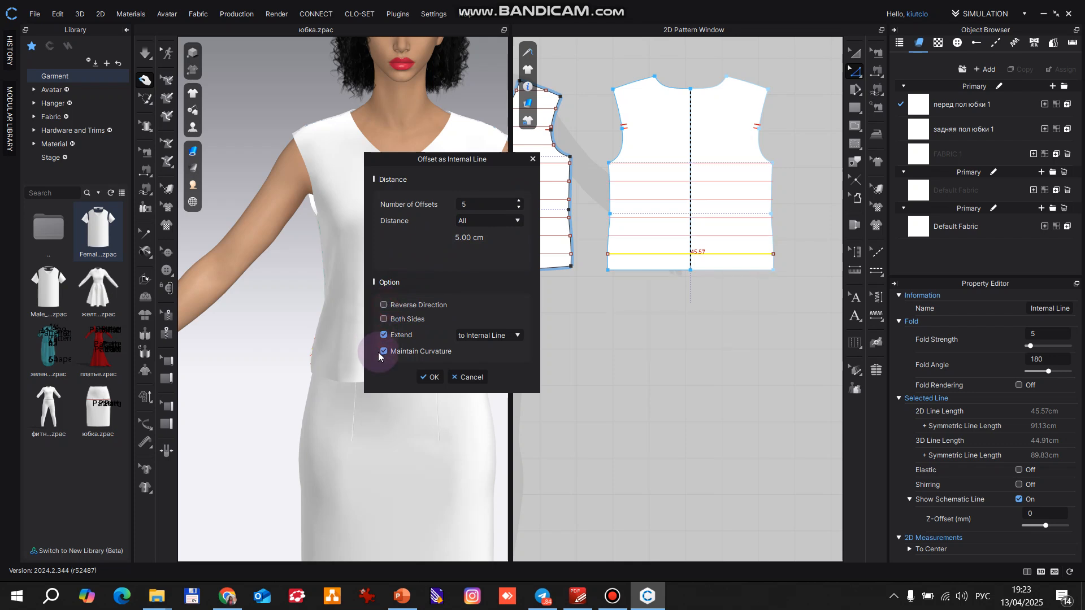
left_click(384, 352)
left_click(383, 335)
left_click(384, 305)
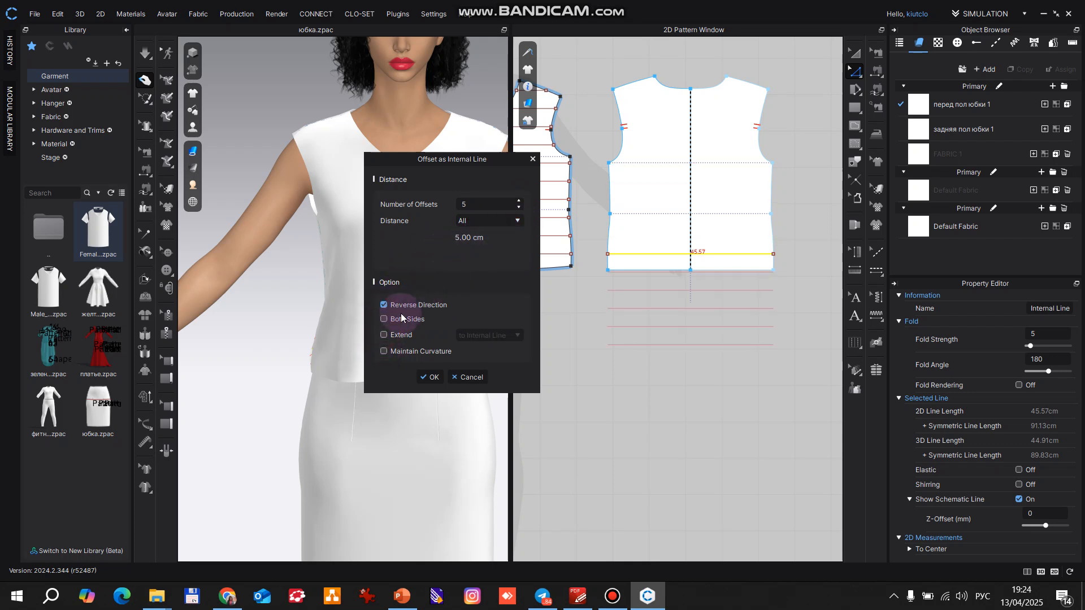
left_click(384, 334)
left_click(384, 351)
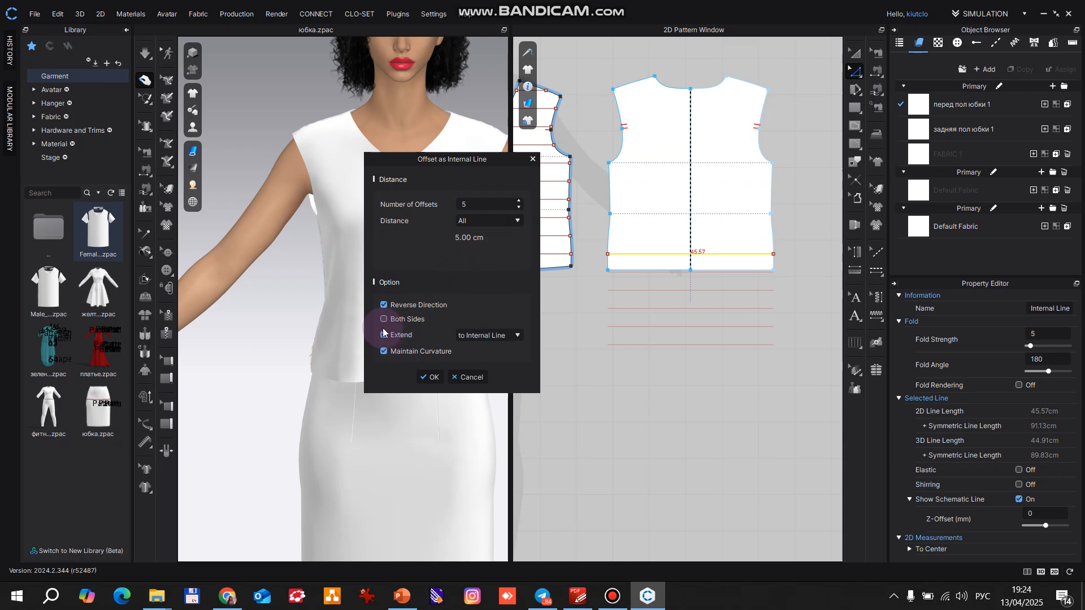
left_click(384, 306)
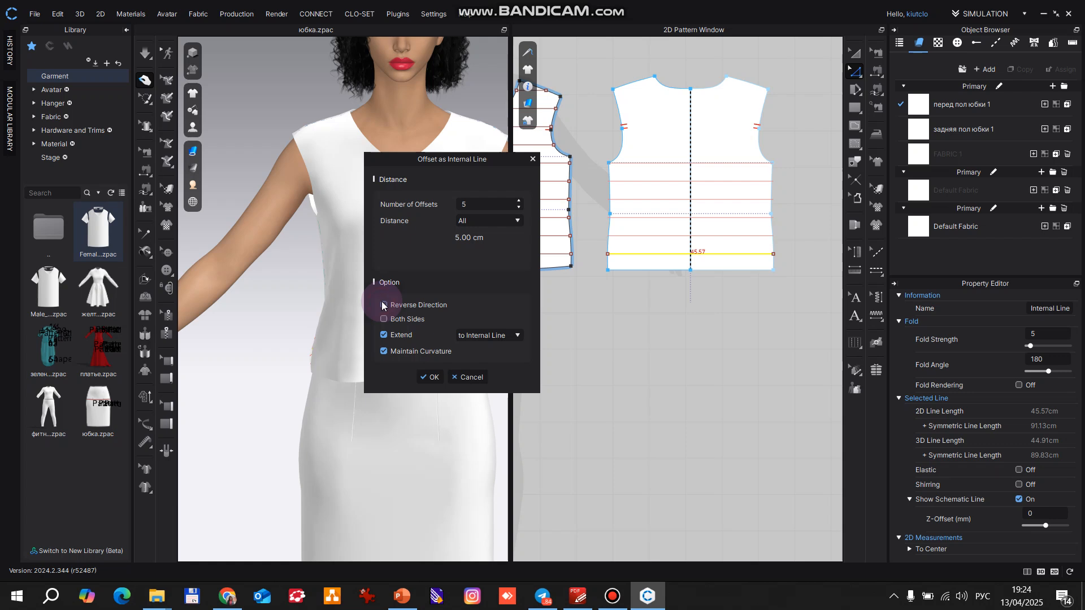
Create eight internal lines spaced 5 cm above the back line, extended to internal line with maintained curvature.
left_click(427, 380)
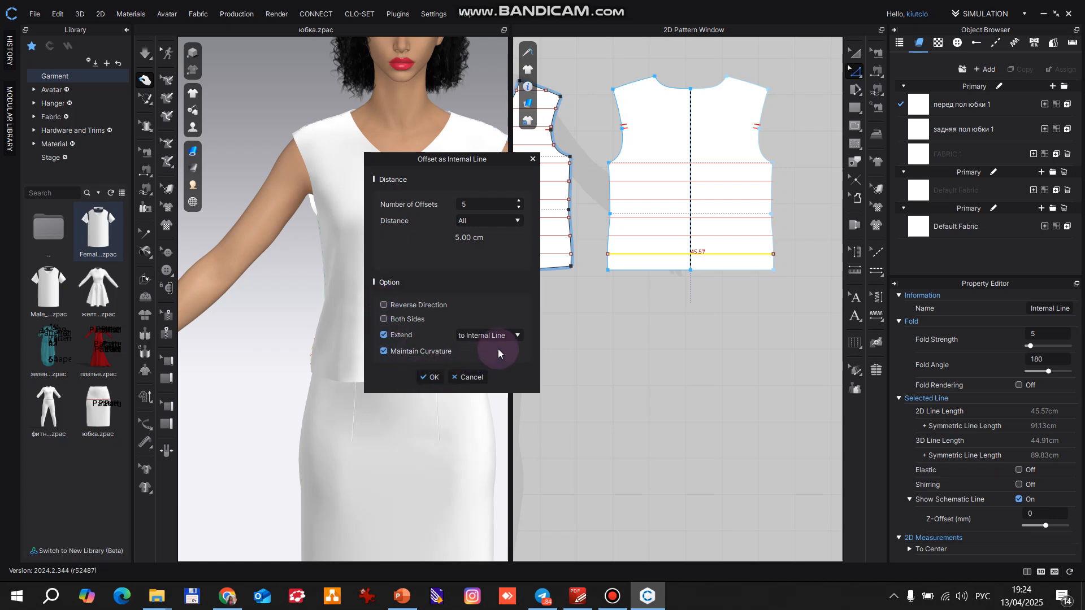
left_click(520, 201)
left_click(520, 201)
left_click(519, 201)
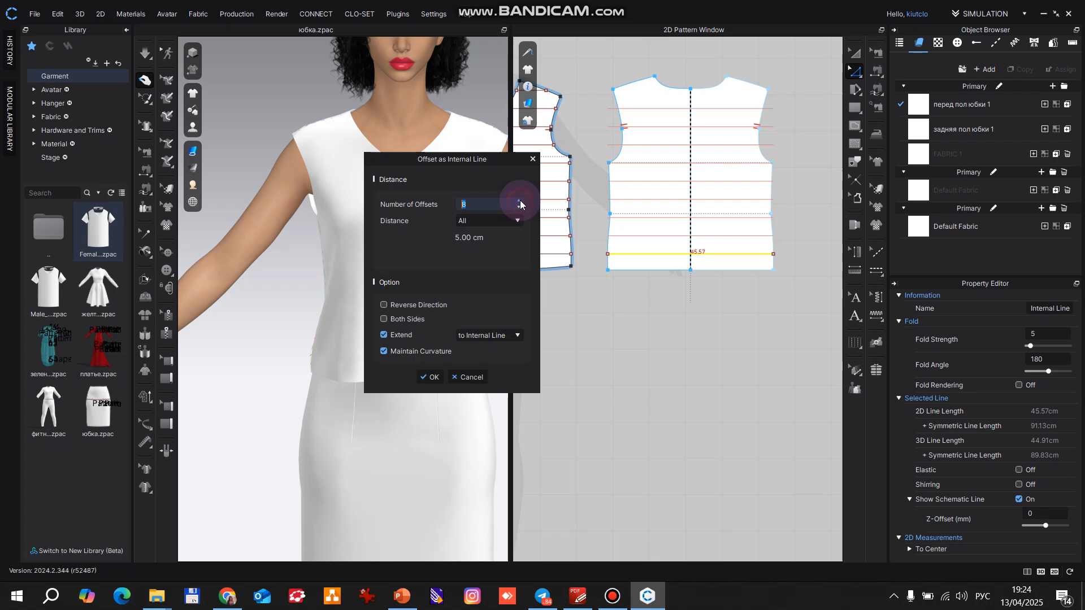
left_click(419, 371)
scroll(756, 194, "down", 5)
right_click_drag(724, 184, 737, 230)
middle_click_drag(737, 230, 740, 240)
left_click(721, 141)
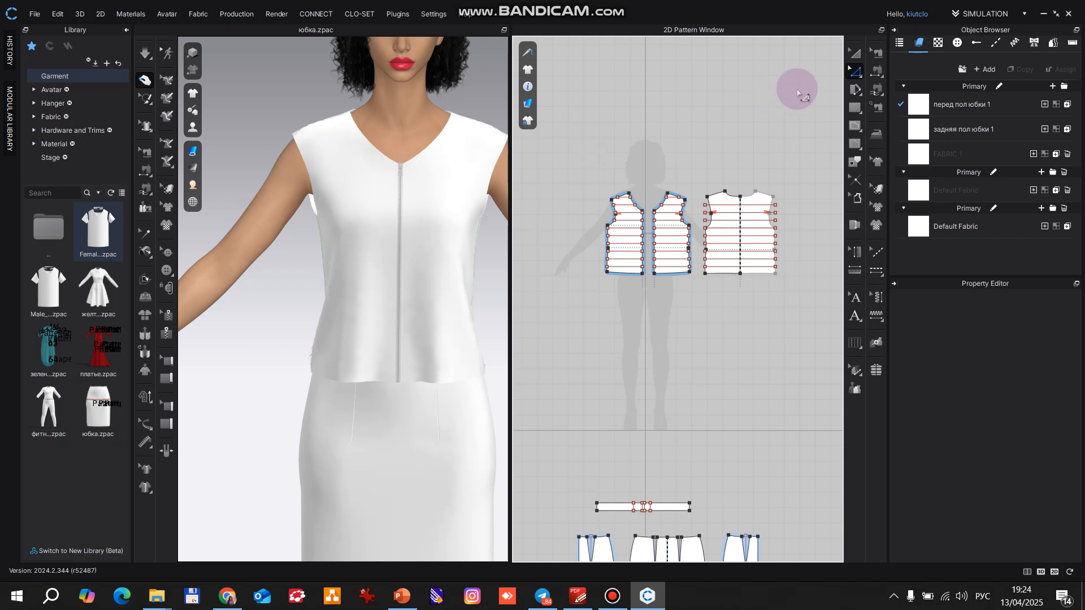
Return to pattern transforming and start simulating the top with its internal lines.
left_click(855, 53)
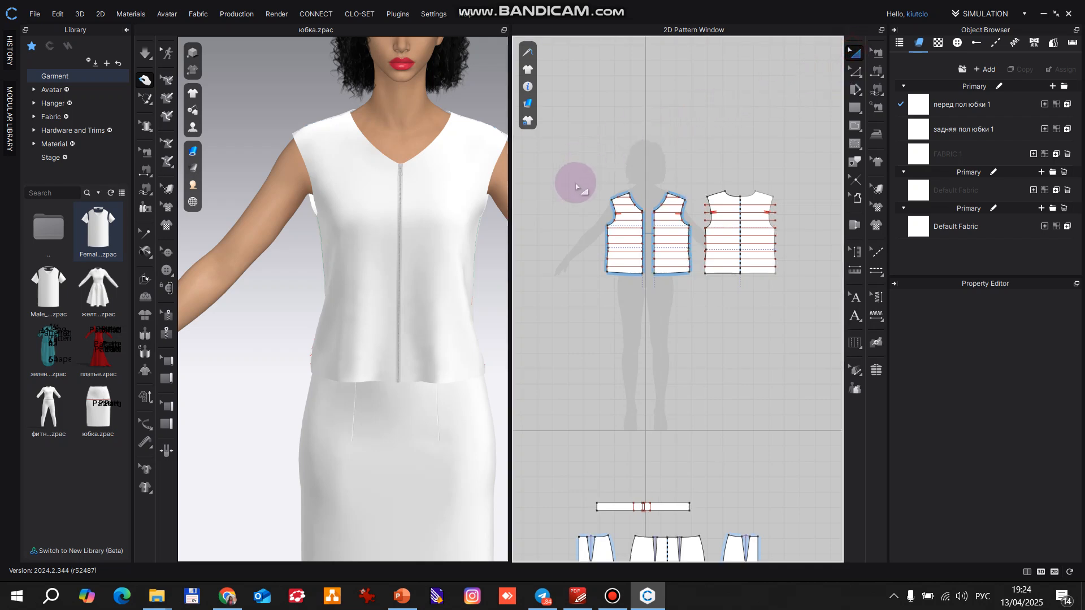
key("space")
scroll(395, 259, "up", 3)
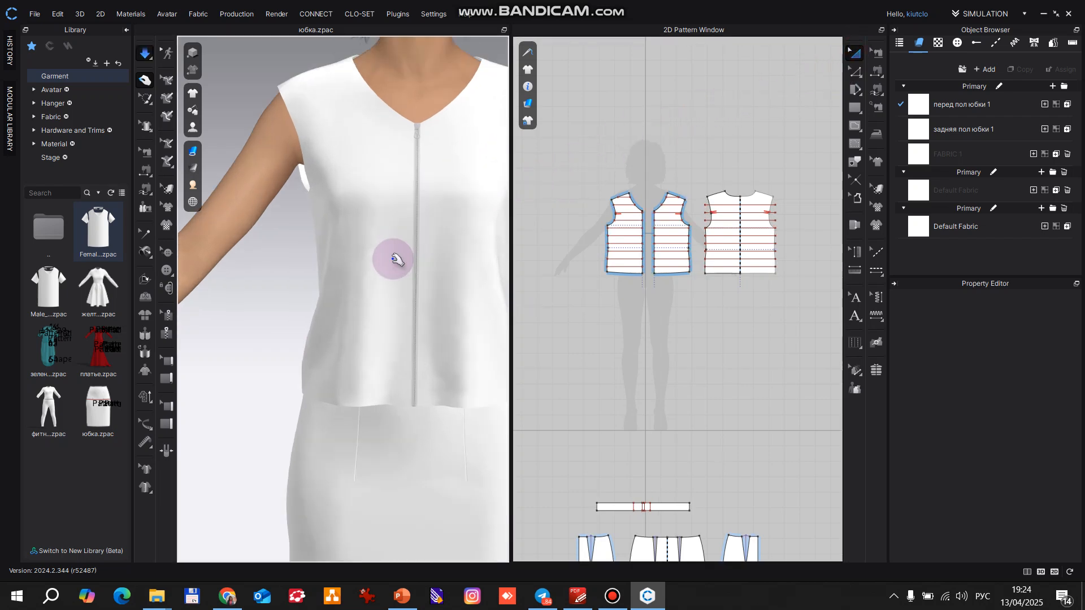
scroll(393, 258, "up", 1)
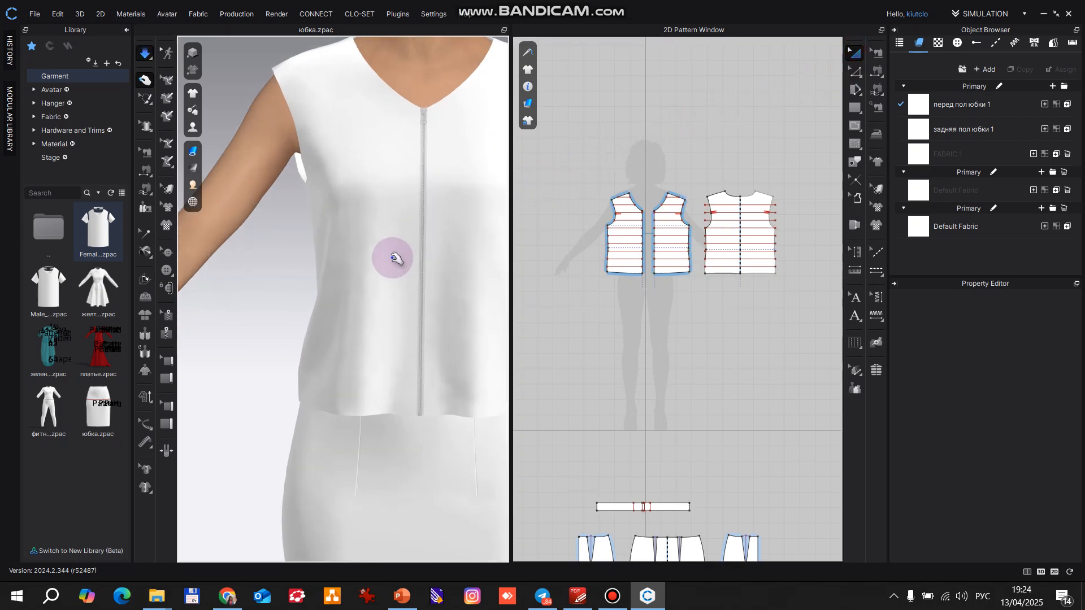
middle_click_drag(429, 255, 387, 271)
right_click_drag(399, 270, 375, 273)
Examine the internal lines on the front and back pieces of the top from both sides of the avatar.
left_click(416, 261)
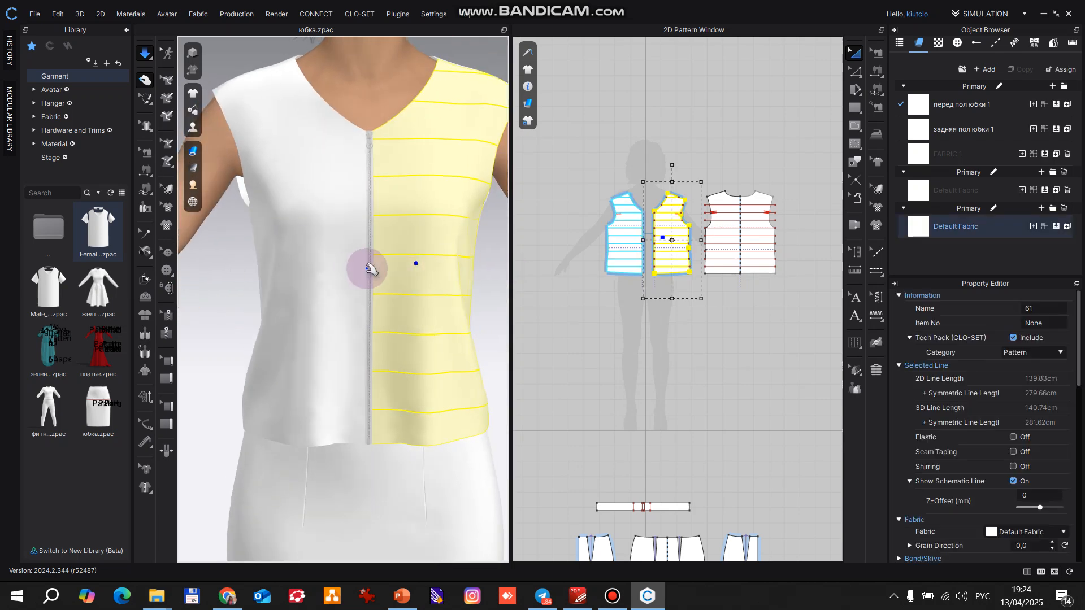
left_click(292, 308)
right_click_drag(346, 312, 423, 271)
left_click(424, 271)
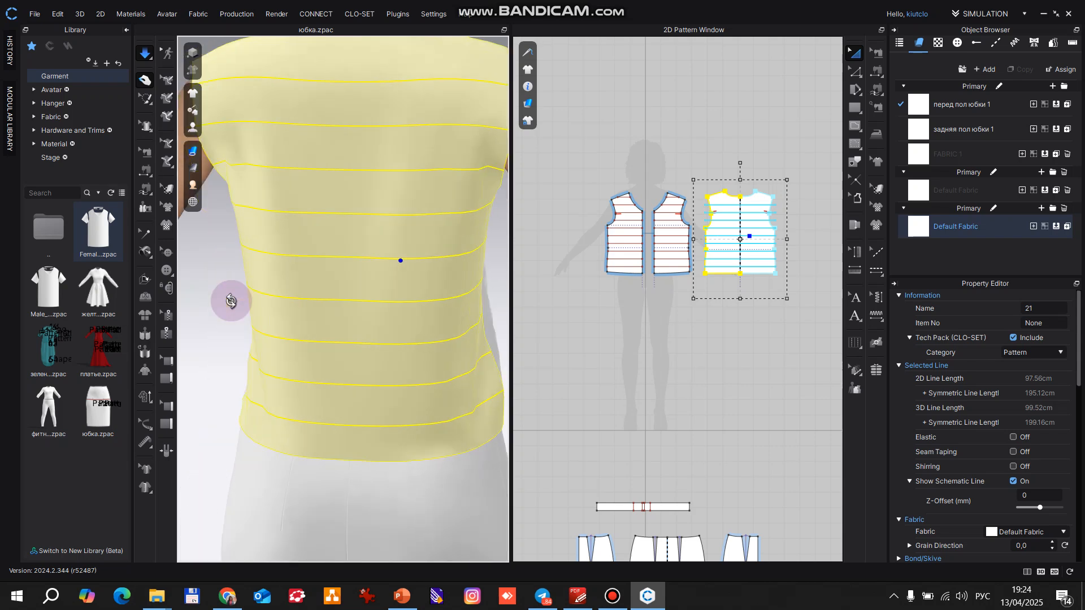
right_click_drag(231, 301, 532, 270)
left_click(377, 271)
right_click_drag(435, 252, 773, 131)
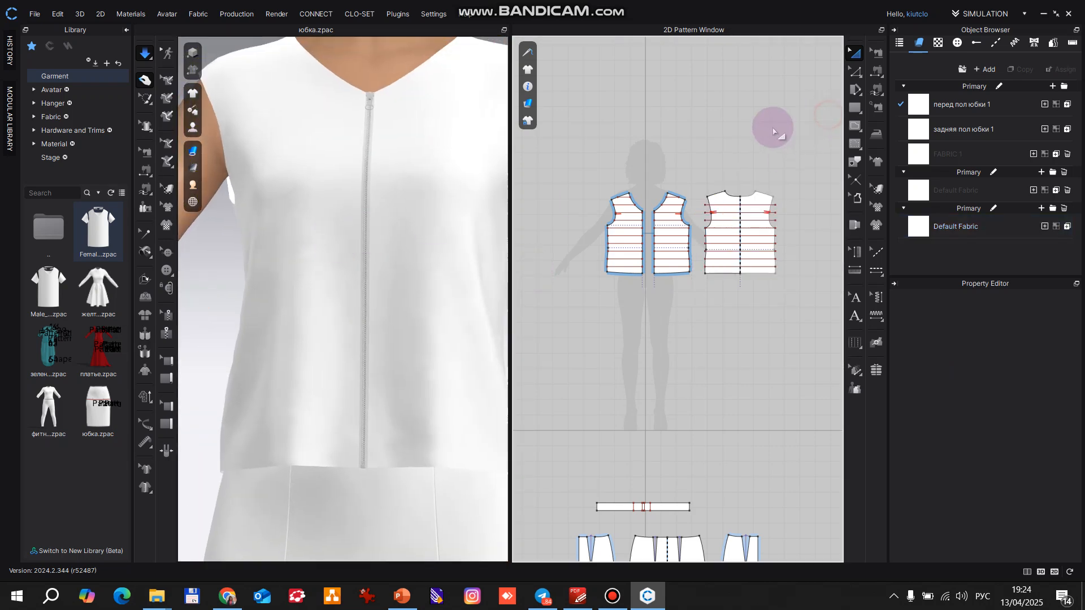
Add padding to both front pieces of the top, placing each padding copy directly below its original pattern.
left_click_drag(590, 155, 803, 293)
left_click(875, 370)
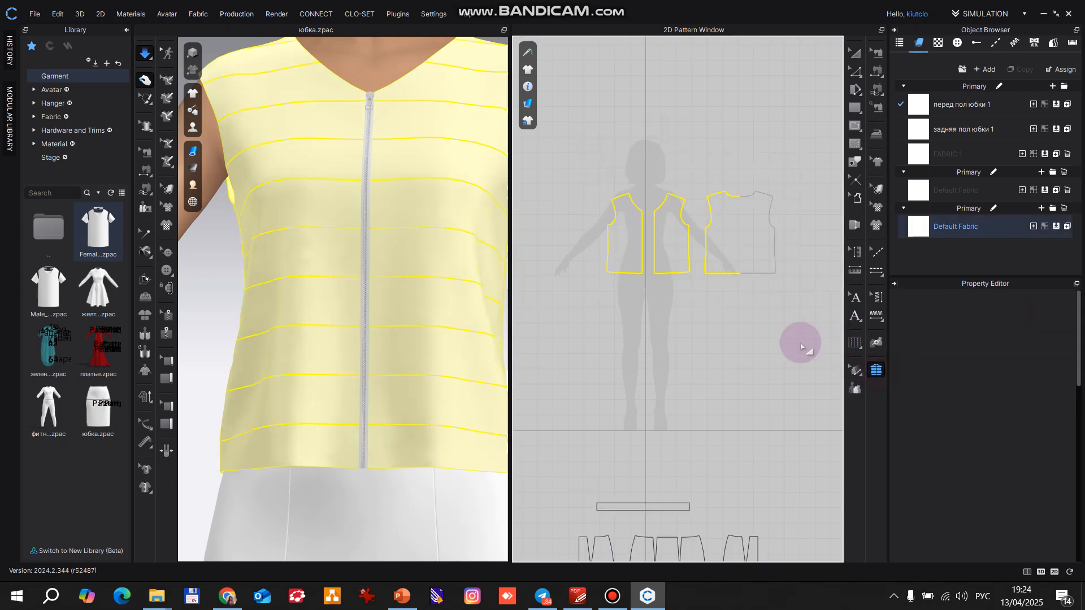
left_click(671, 244)
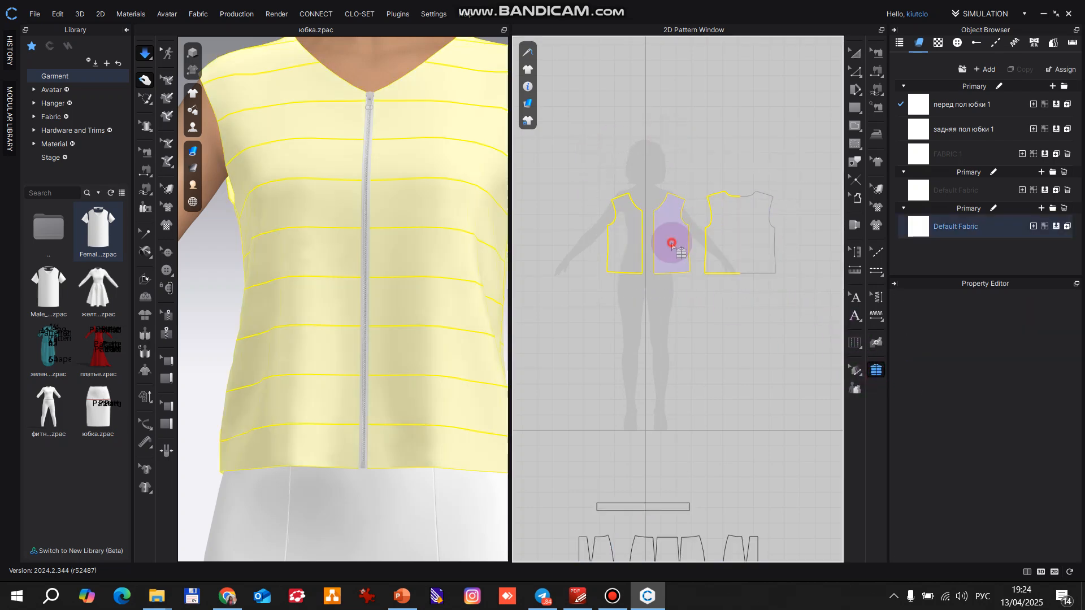
key("ctrl+c")
key("ctrl+v")
left_click(675, 342)
left_click(626, 233)
key("ctrl+c")
key("ctrl+v")
left_click(624, 342)
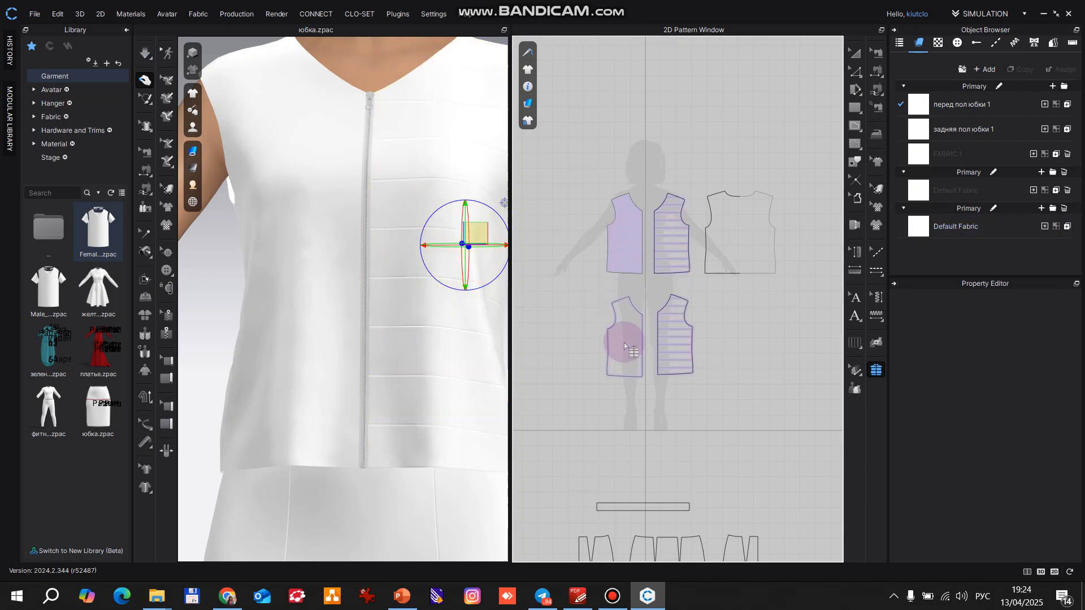
left_click(622, 331)
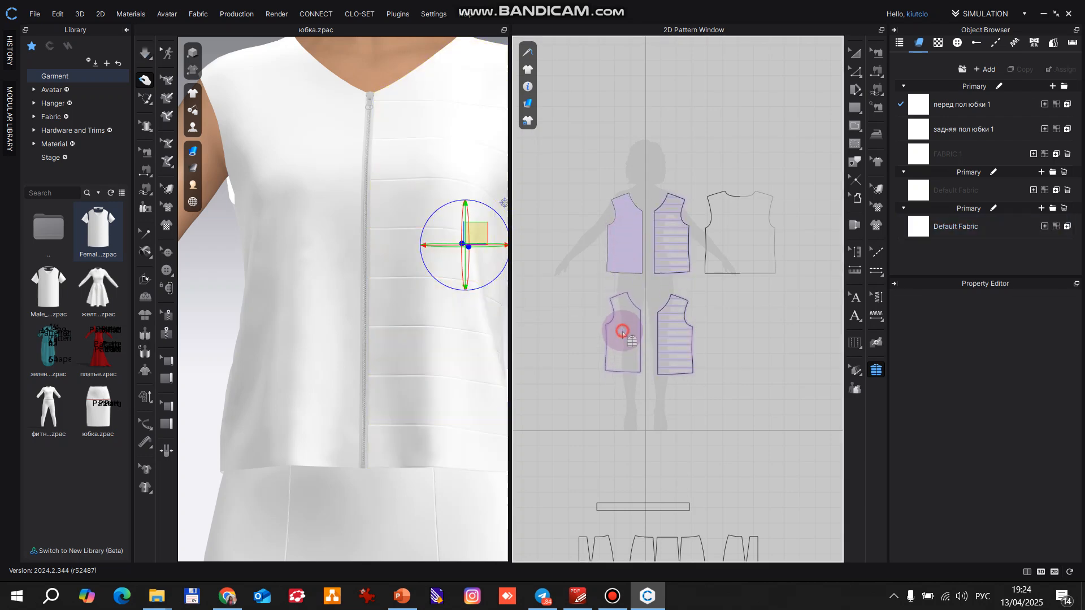
Add padding to the back piece, placing its padding copy directly below the original pattern.
left_click(746, 244)
key("ctrl+c")
key("ctrl+v")
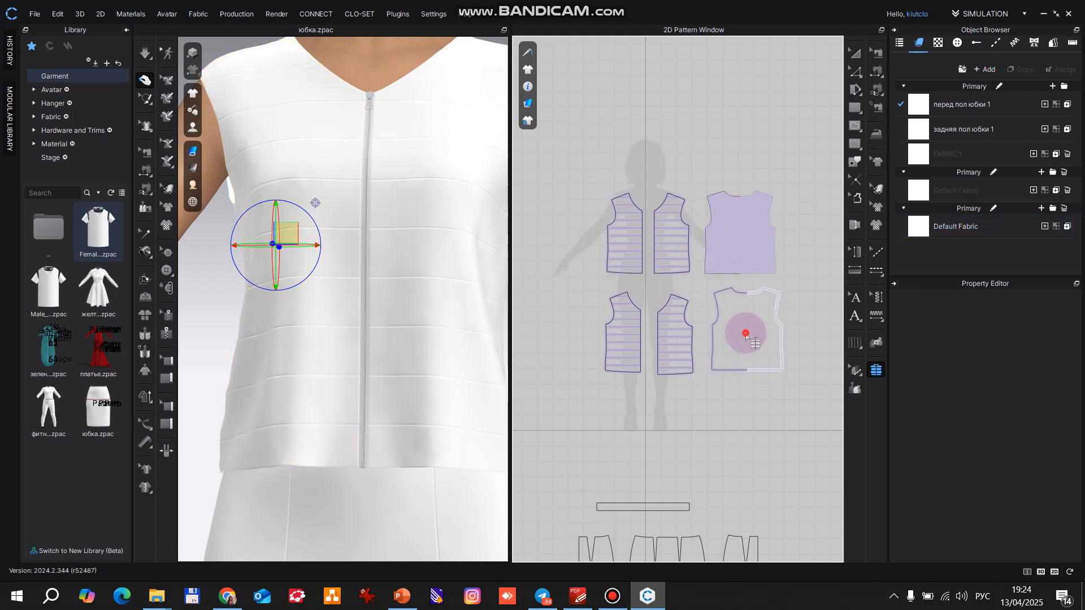
left_click(745, 334)
Simulate the padded top and dismiss the fill volume notice, keeping the Duck 75/25 filler.
left_click(379, 274)
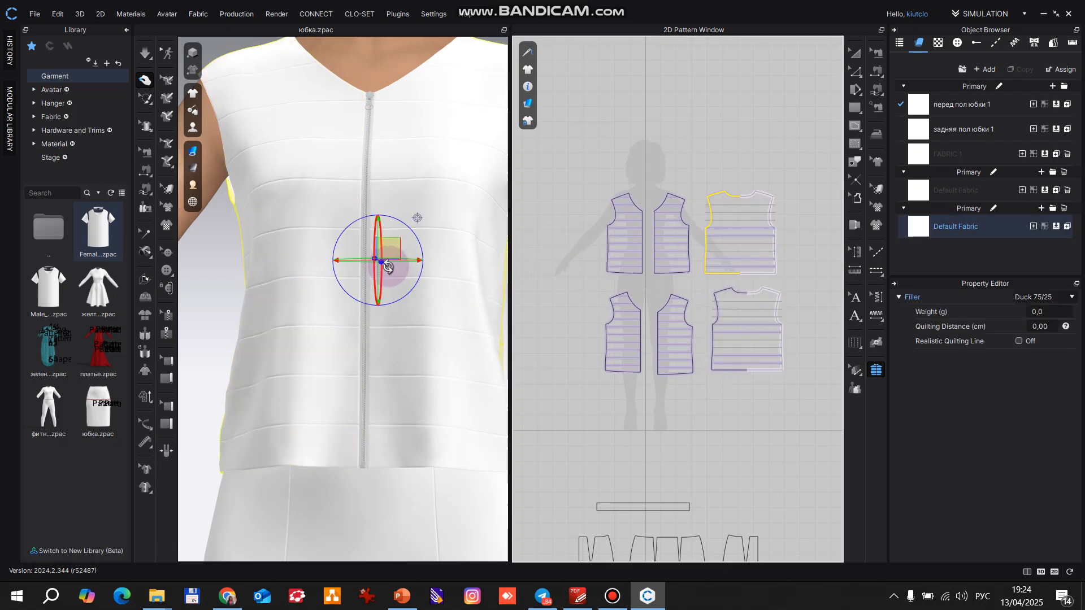
scroll(391, 267, "down", 3)
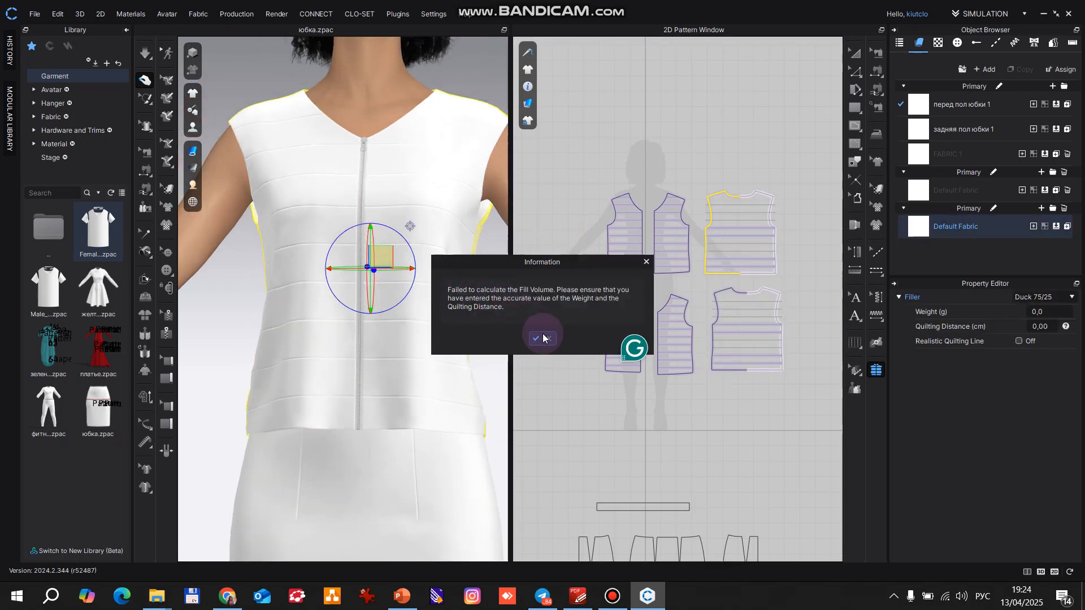
left_click(543, 337)
key("space")
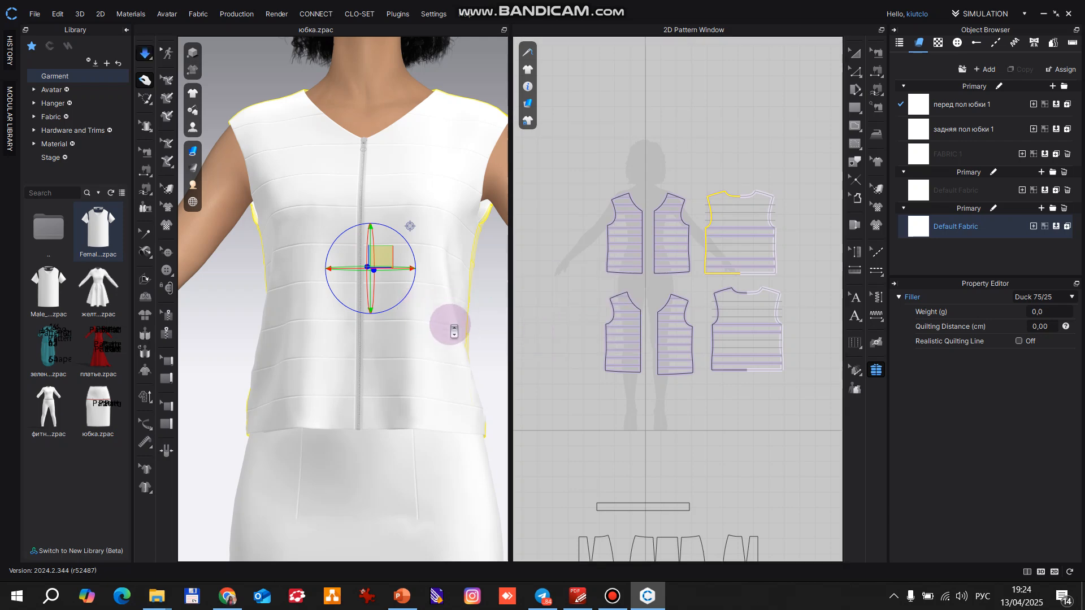
right_click_drag(433, 355, 412, 364)
right_click_drag(421, 360, 404, 342)
Review the filler types for a front piece and the simulation properties of the three padding copies.
left_click(433, 164)
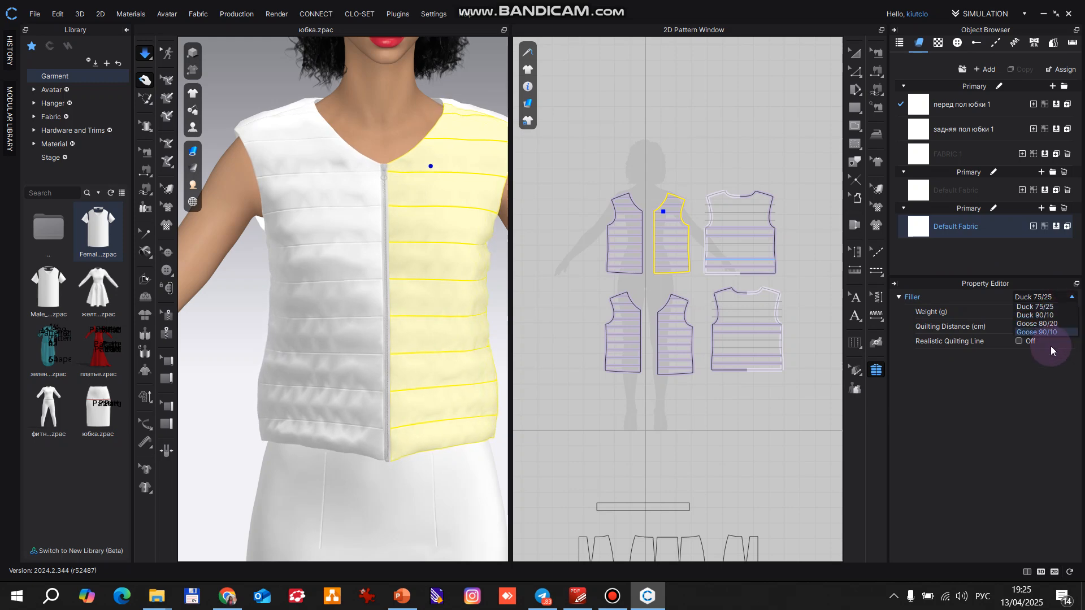
left_click(1007, 376)
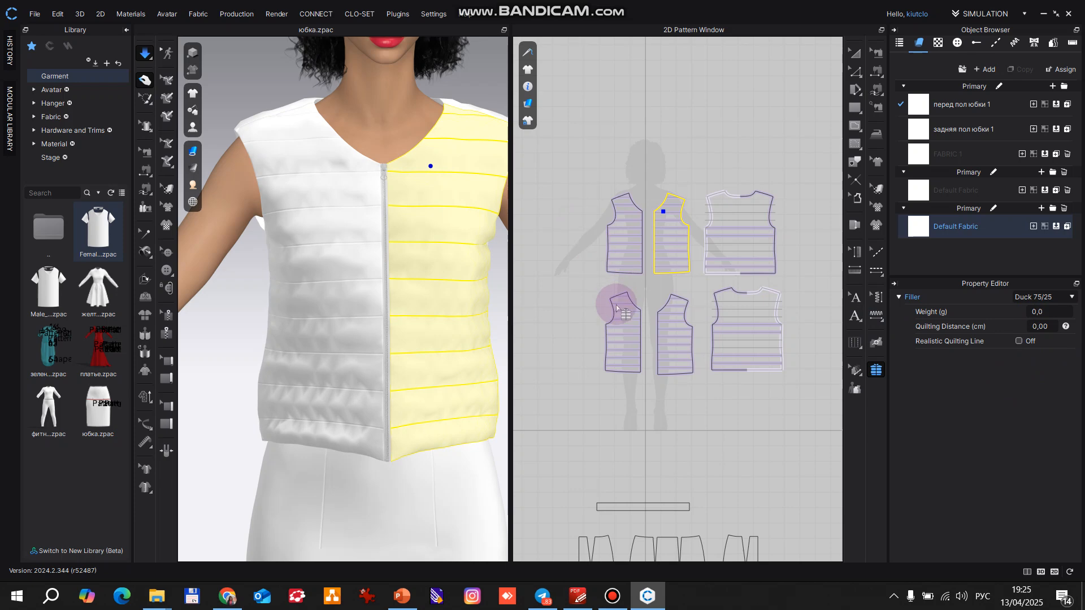
left_click(854, 53)
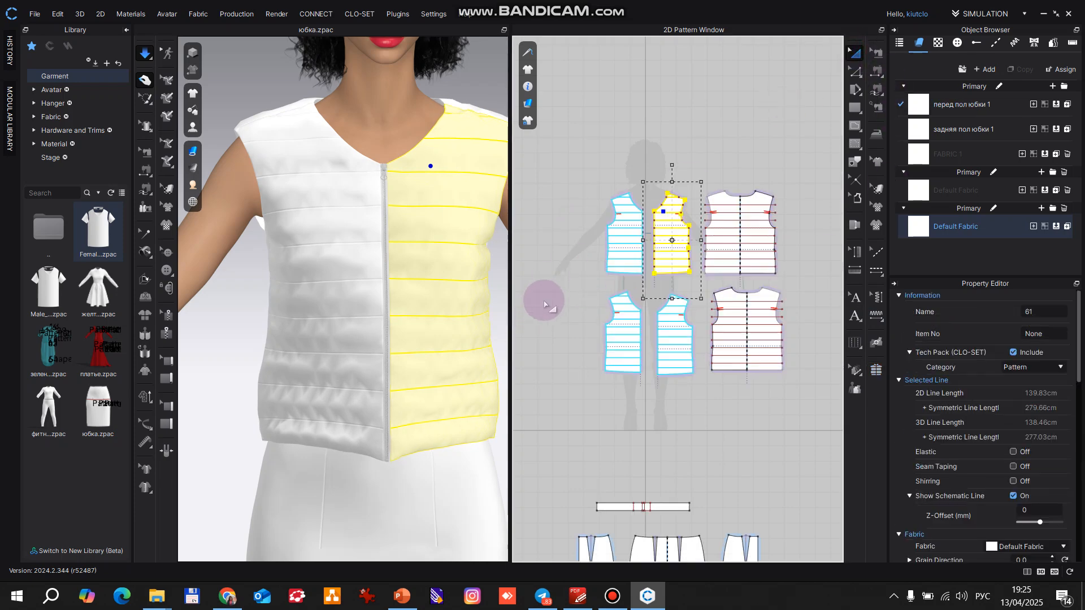
left_click_drag(567, 280, 797, 388)
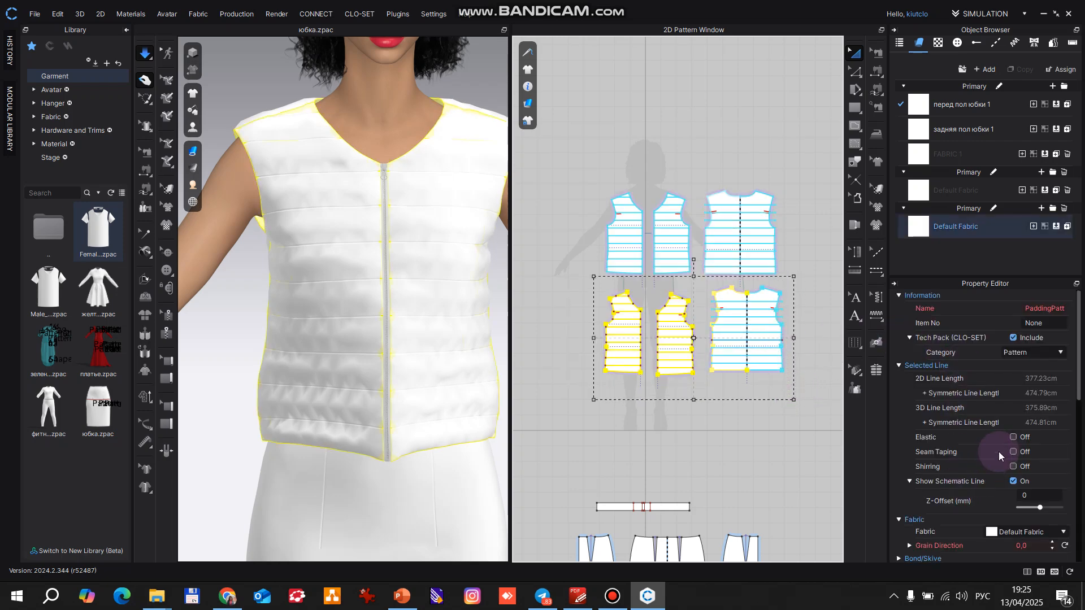
scroll(1011, 455, "down", 2)
scroll(1016, 455, "down", 1)
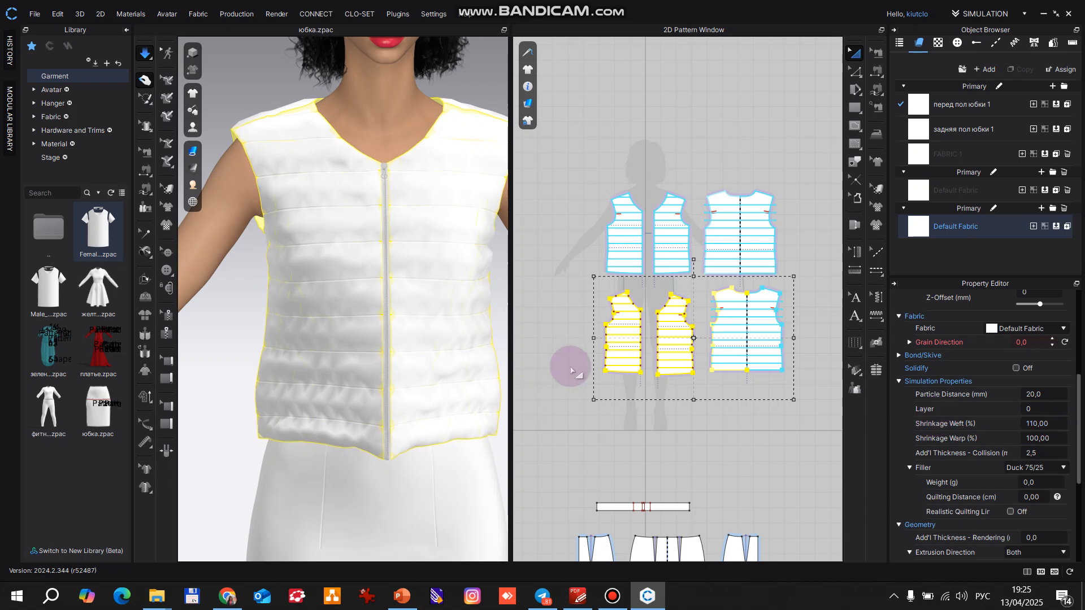
Simulate the padded vest and view it from the back, dismissing each fill volume notice.
key("w")
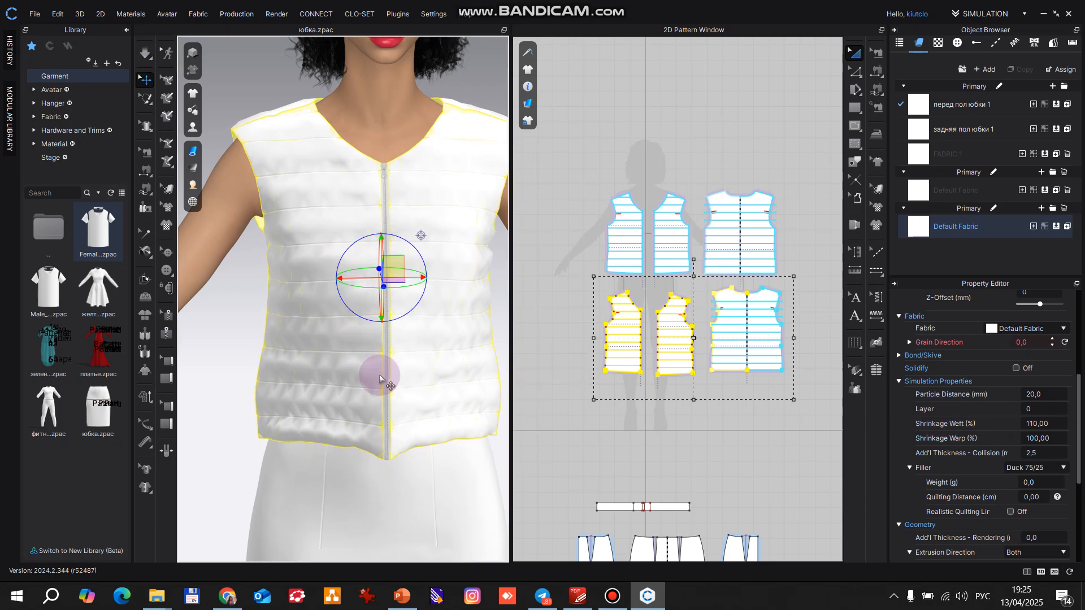
key("space")
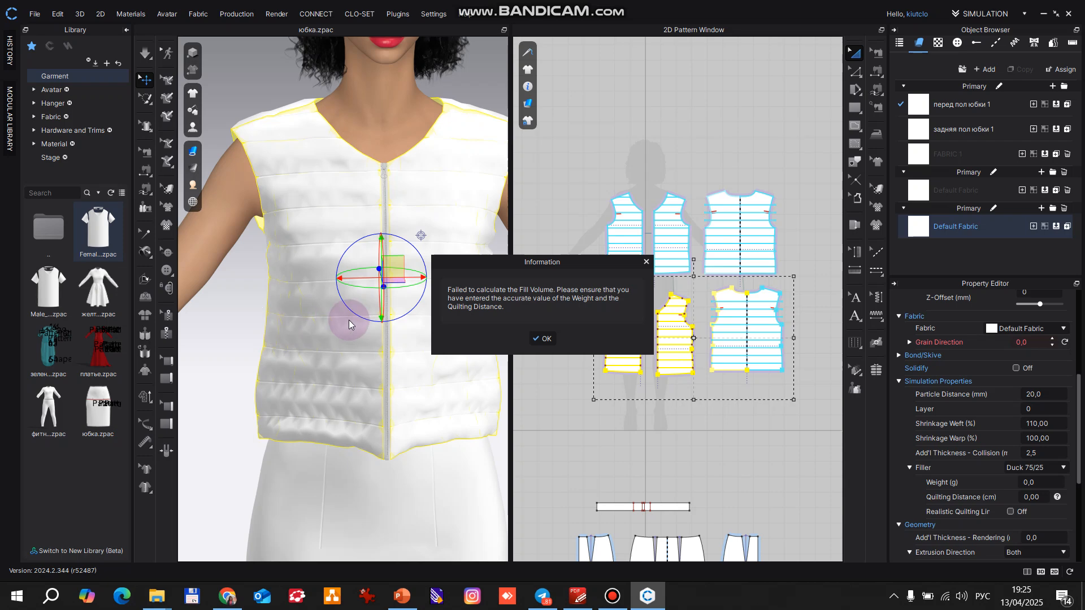
left_click(544, 340)
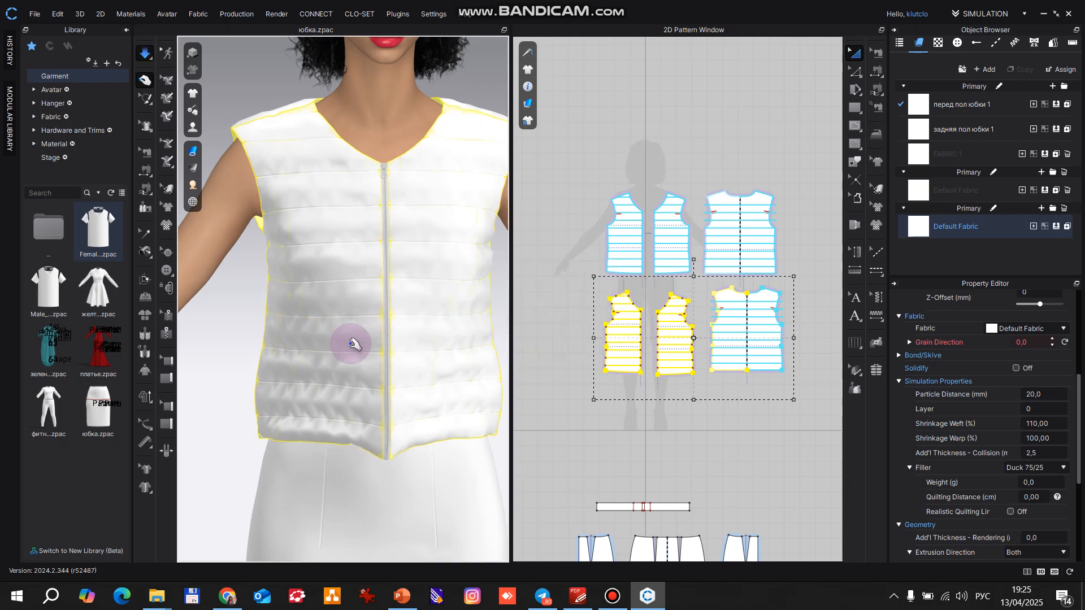
key("space")
right_click_drag(375, 363, 579, 344)
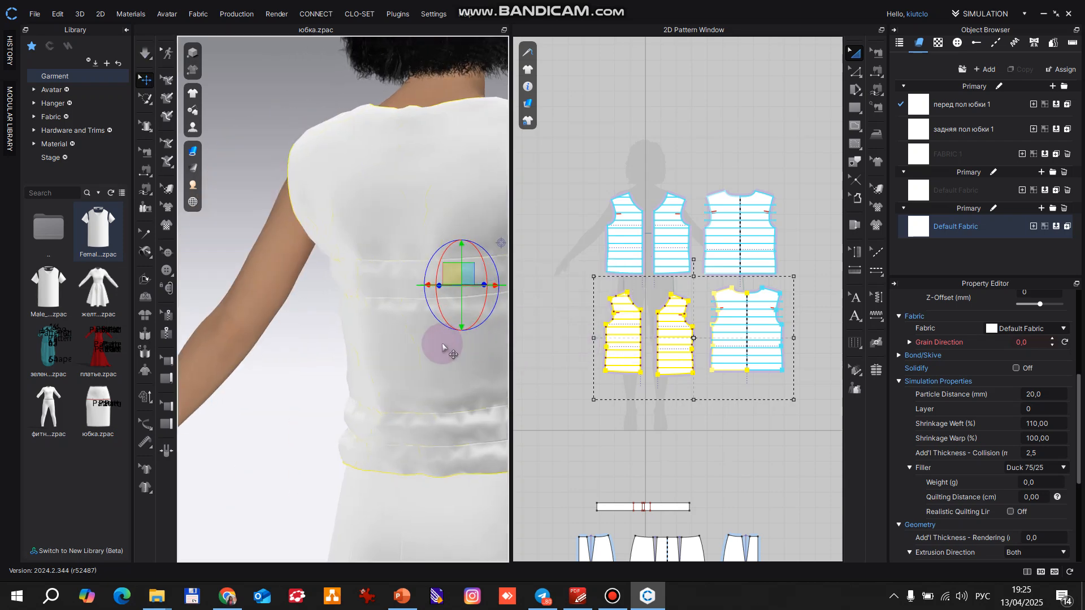
key("space")
left_click(539, 338)
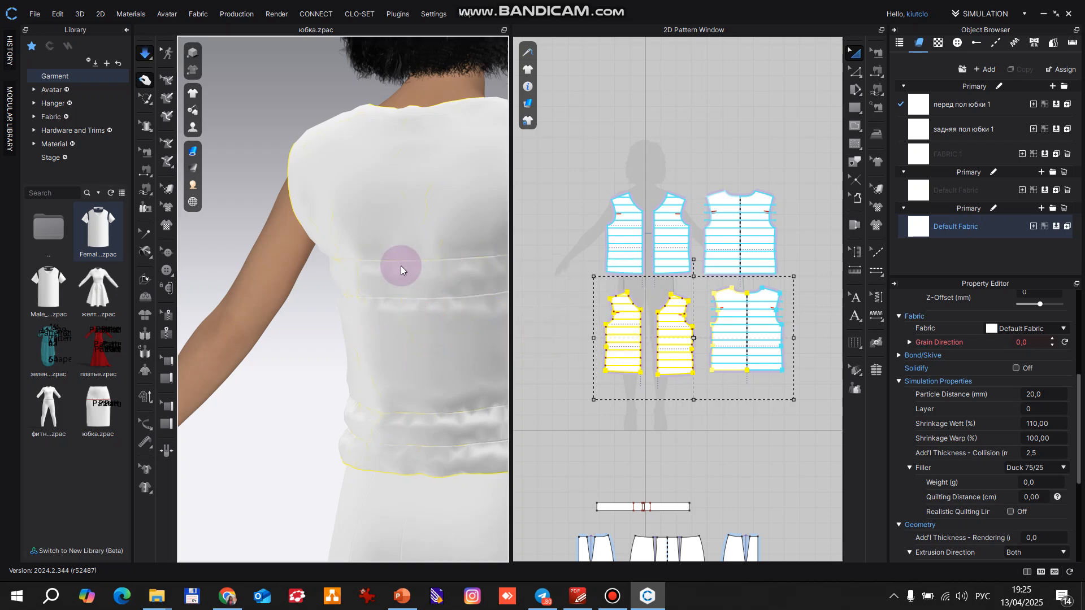
Simulate the vest again and inspect its back, side, front piece and center zipper.
left_click(394, 217)
right_click_drag(457, 298, 396, 296)
key("space")
left_click(543, 339)
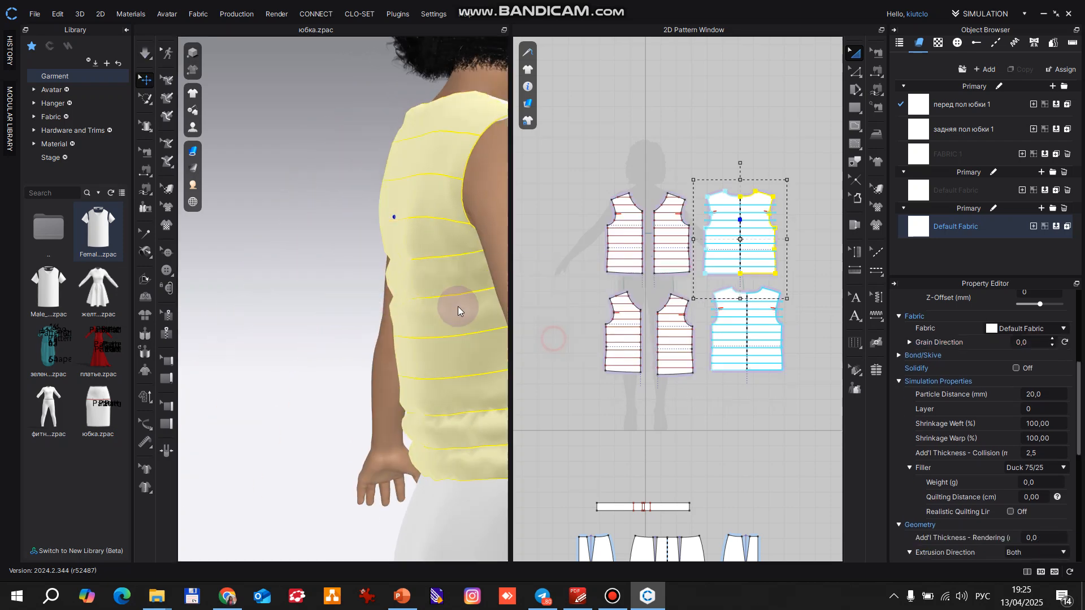
right_click_drag(368, 354, 368, 349)
right_click_drag(443, 354, 439, 378)
right_click_drag(429, 295, 368, 261)
left_click(347, 258)
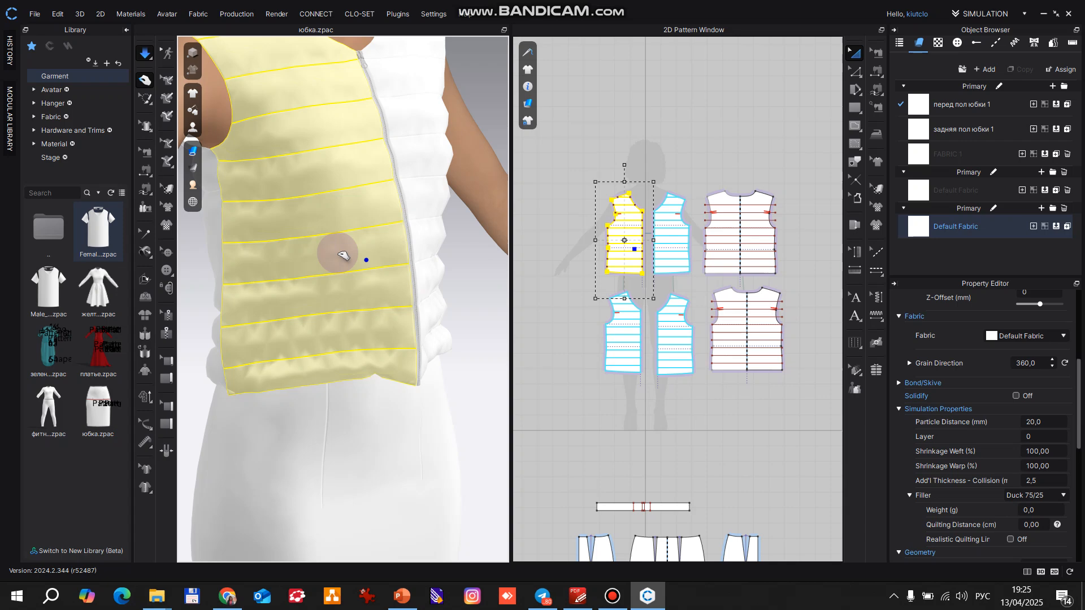
left_click(394, 198)
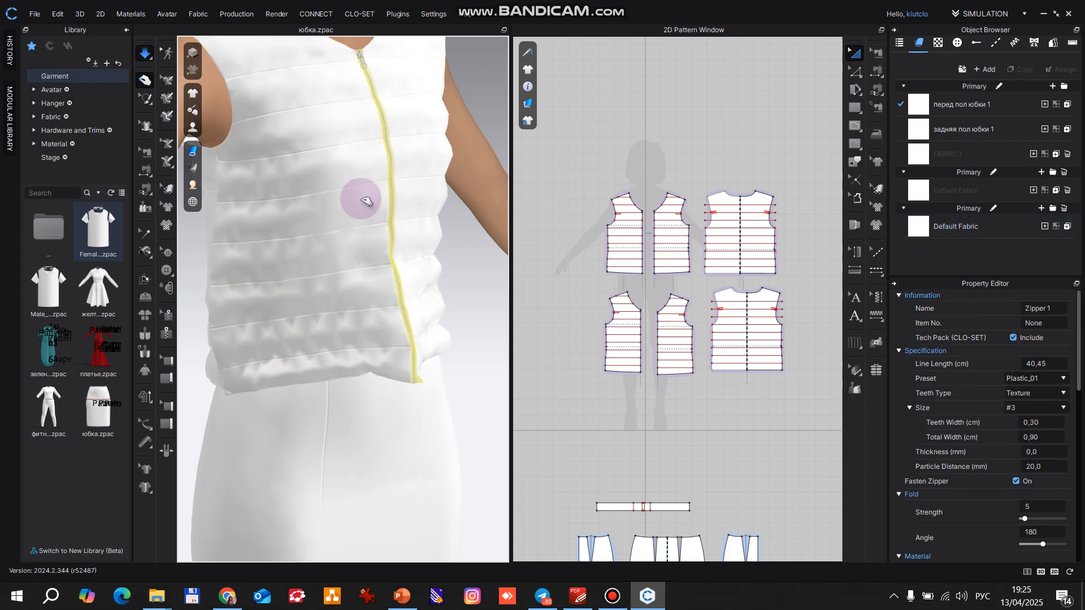
Move the center front edges of both front pieces slightly inward, then simulate so the zipper closes.
left_click(638, 195)
scroll(638, 195, "up", 3)
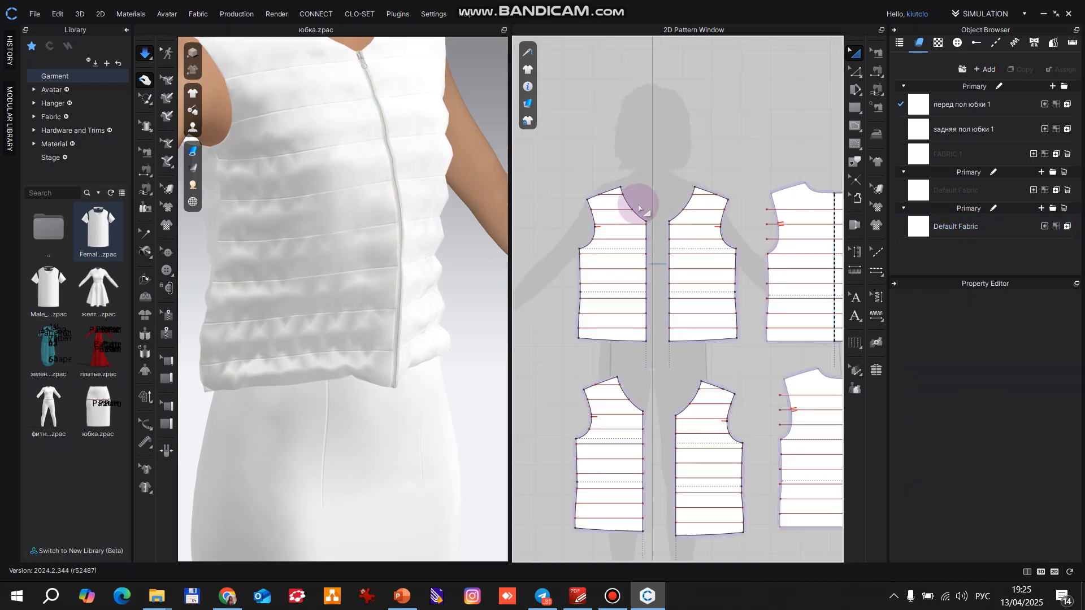
left_click(854, 71)
scroll(650, 285, "up", 4)
left_click_drag(634, 141, 642, 407)
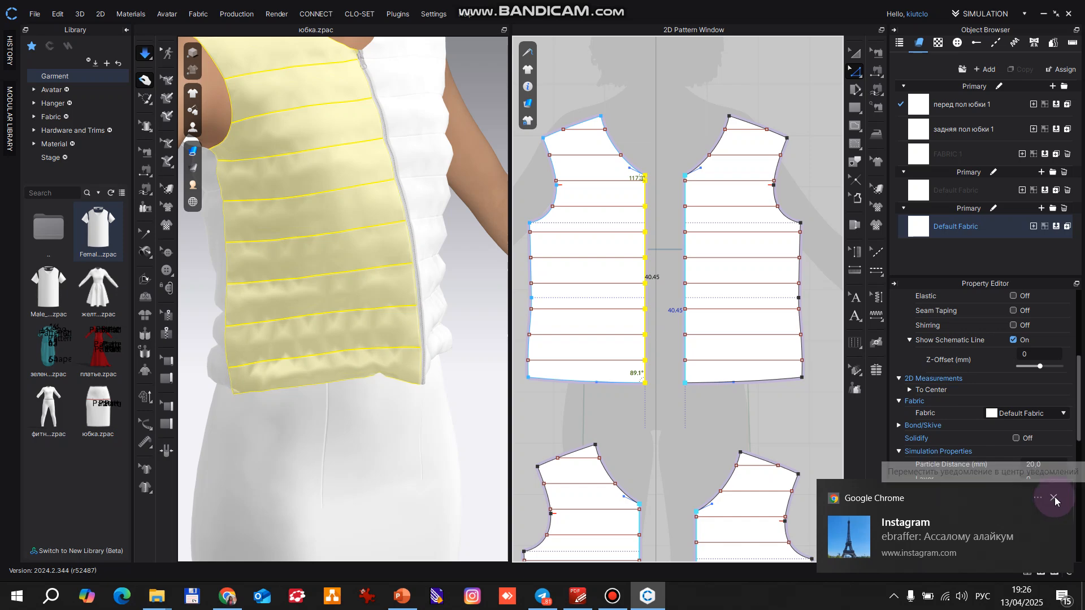
left_click(1054, 500)
left_click(763, 311)
left_click(651, 277)
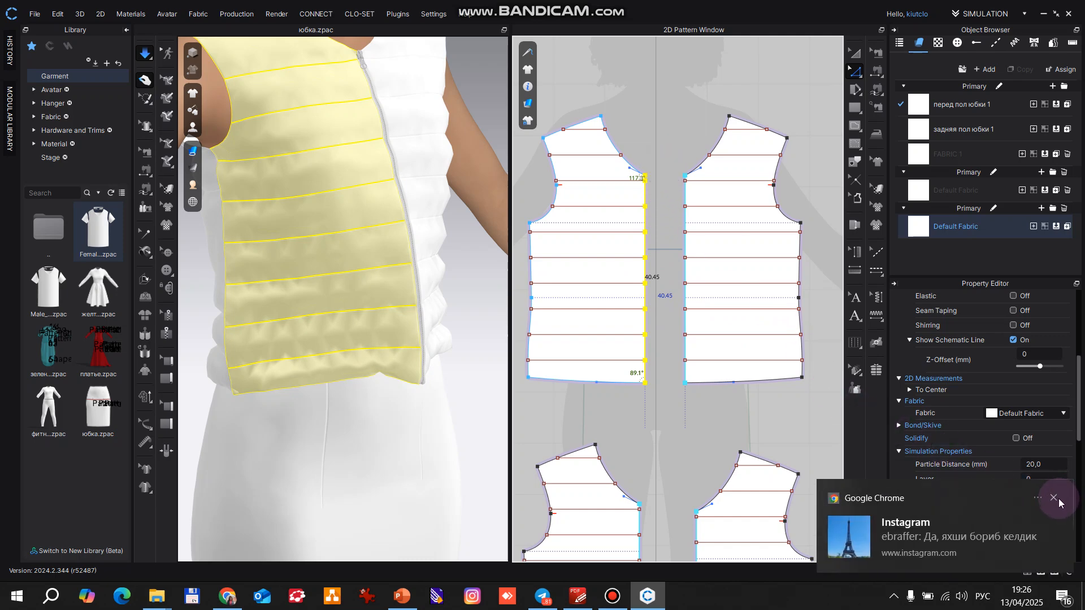
left_click(1054, 498)
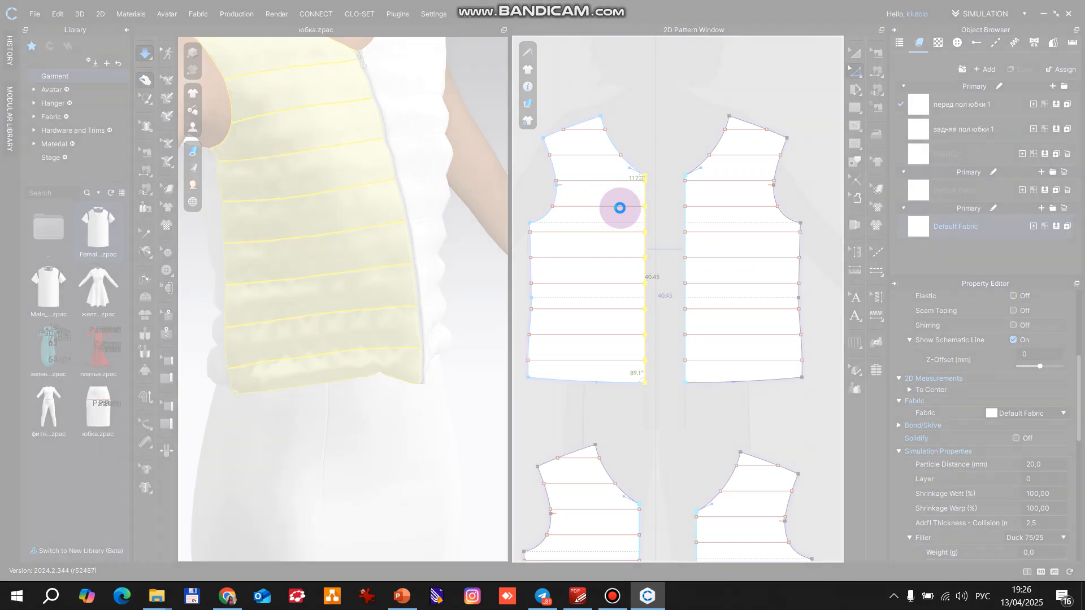
left_click(655, 224)
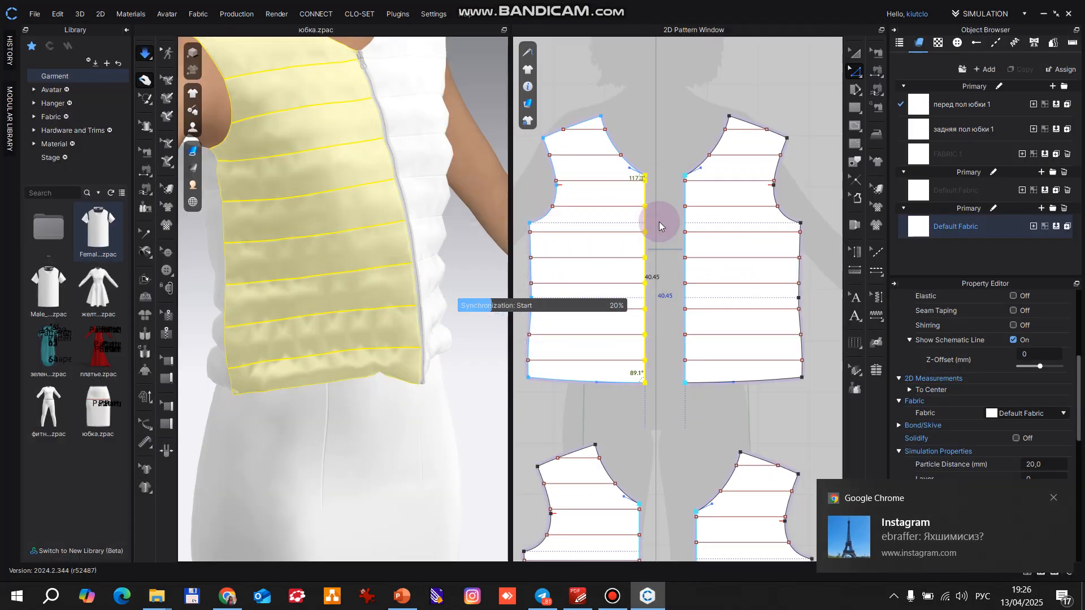
left_click(1055, 499)
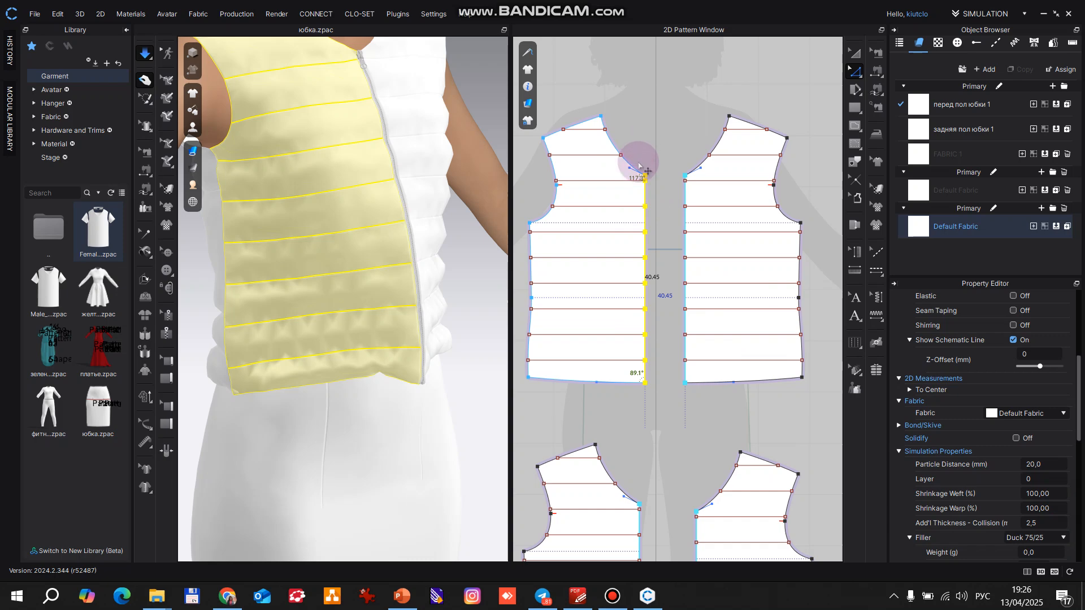
double_click(638, 146)
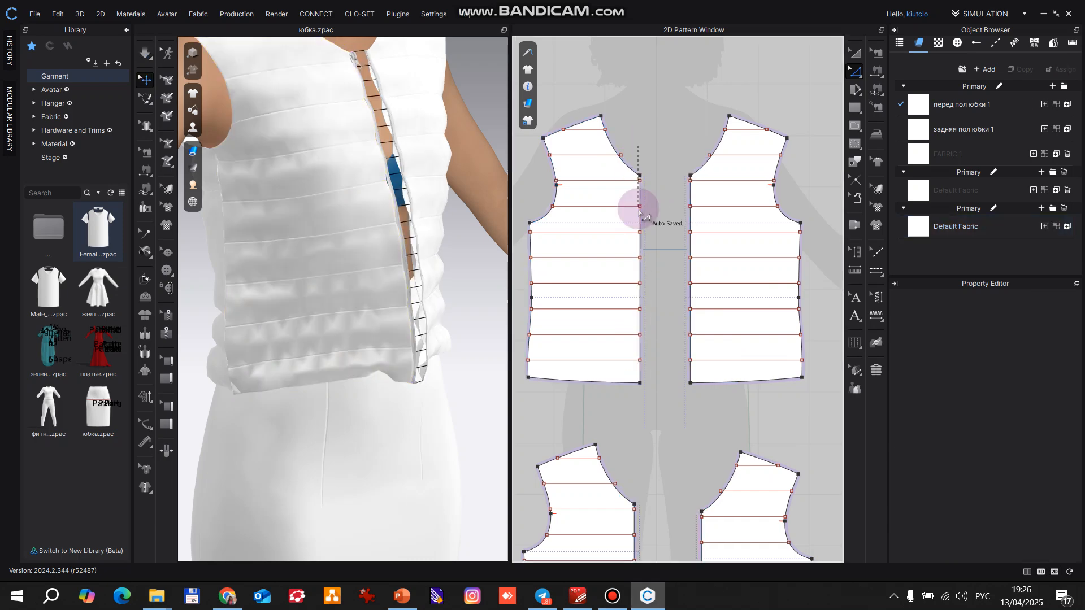
left_click(654, 299)
key("Return")
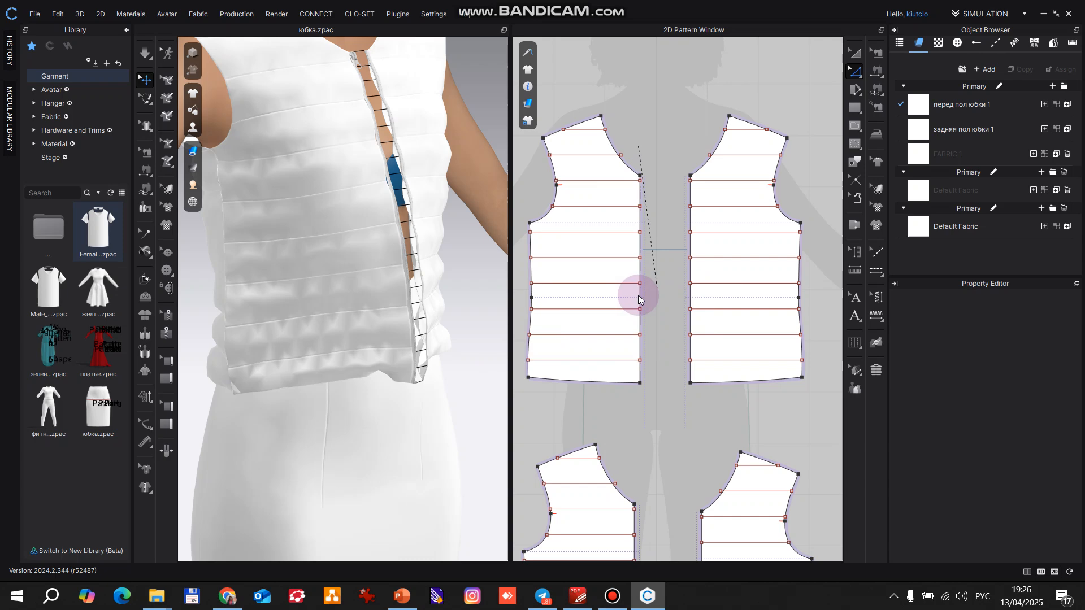
key("space")
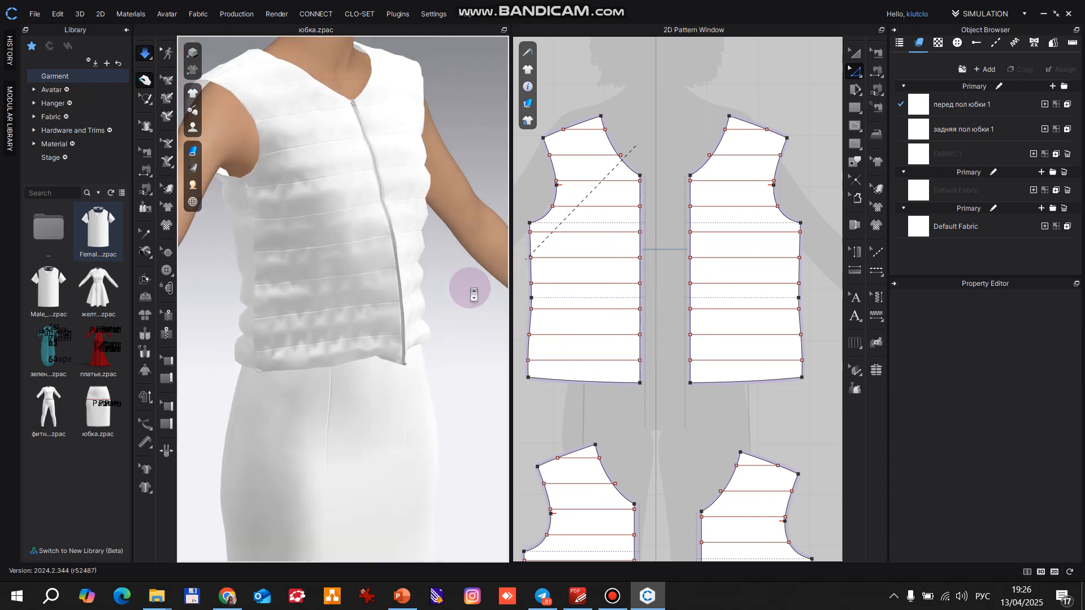
scroll(617, 286, "down", 2)
right_click_drag(618, 286, 606, 110)
middle_click_drag(602, 107, 605, 97)
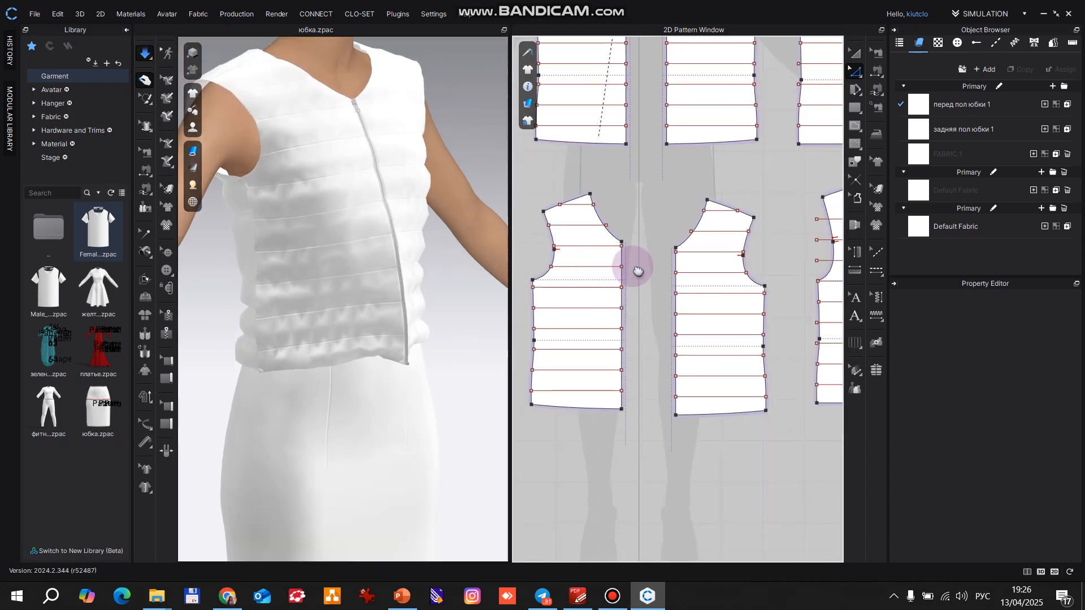
left_click(858, 52)
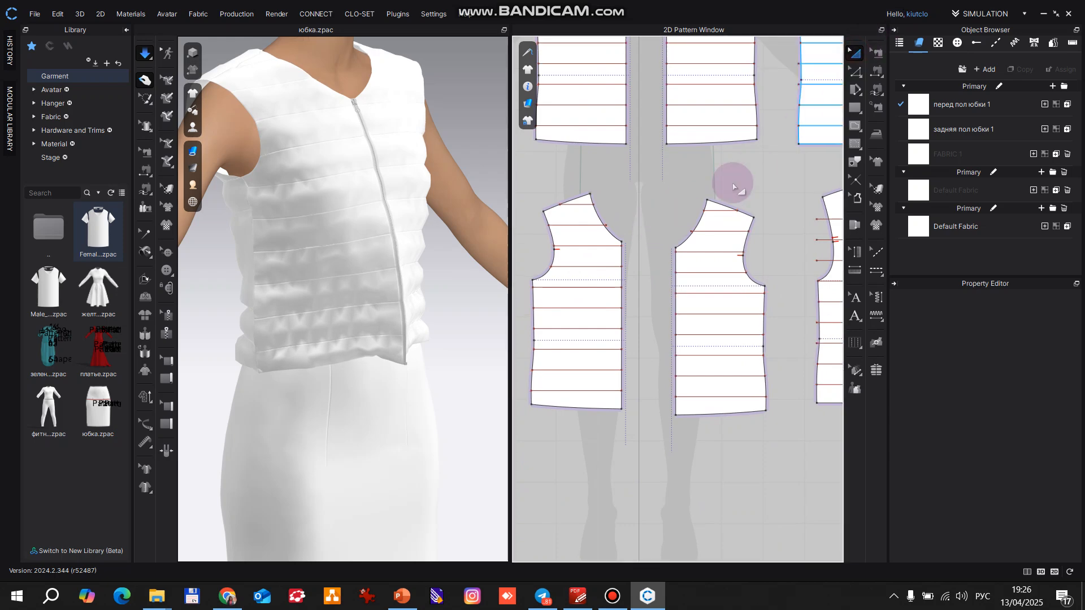
left_click(856, 77)
left_click(508, 304)
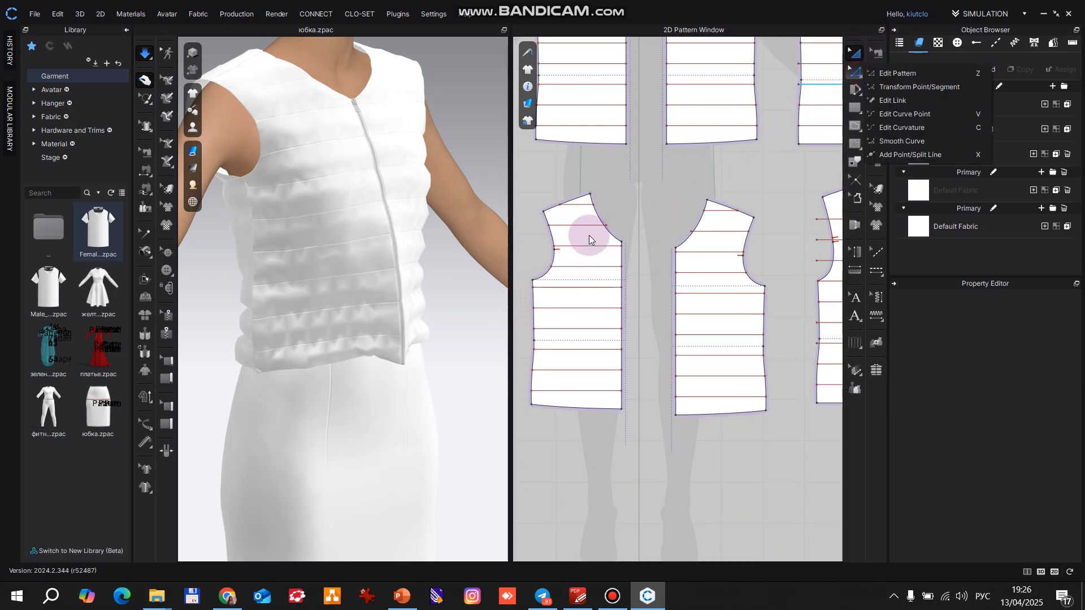
left_click_drag(614, 226, 631, 449)
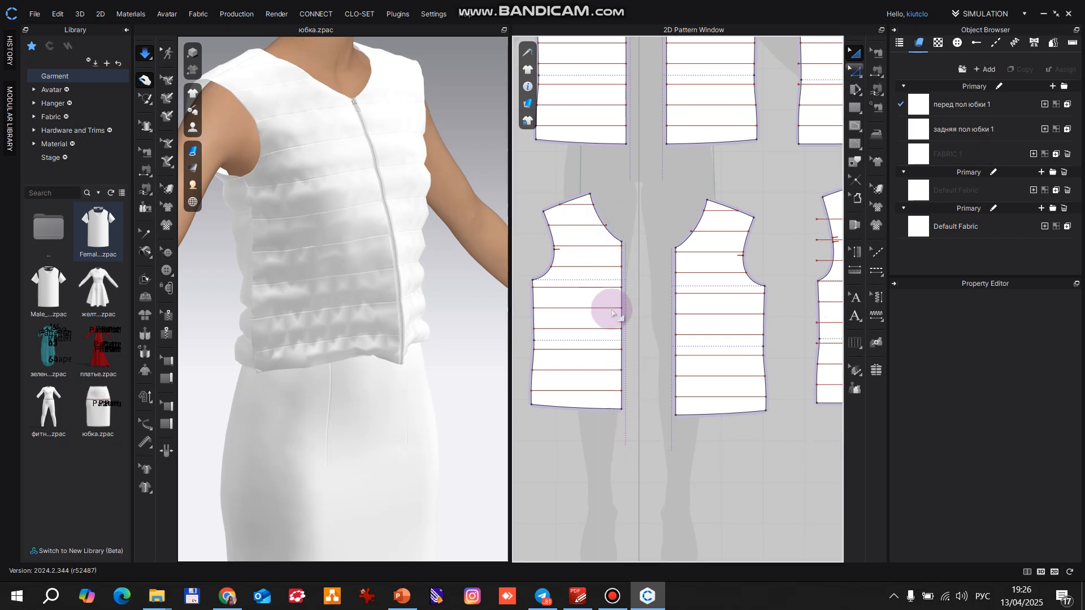
scroll(618, 253, "down", 4)
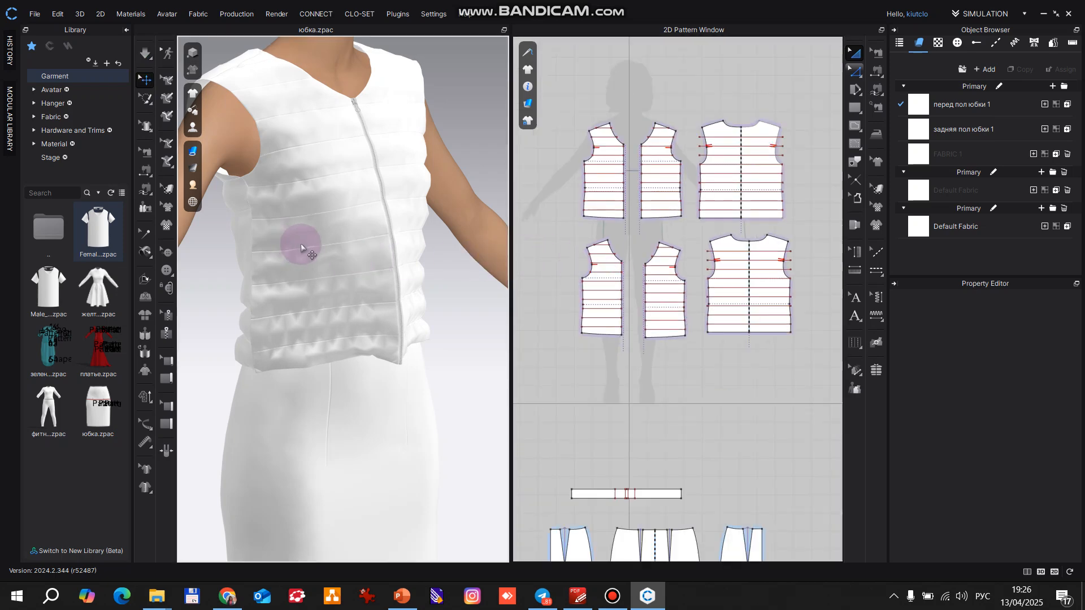
Simulate the adjusted vest, check its back and pull the front piece into place near the lower zipper.
key("space")
left_click(531, 338)
right_click_drag(341, 275, 373, 249)
left_click(370, 248)
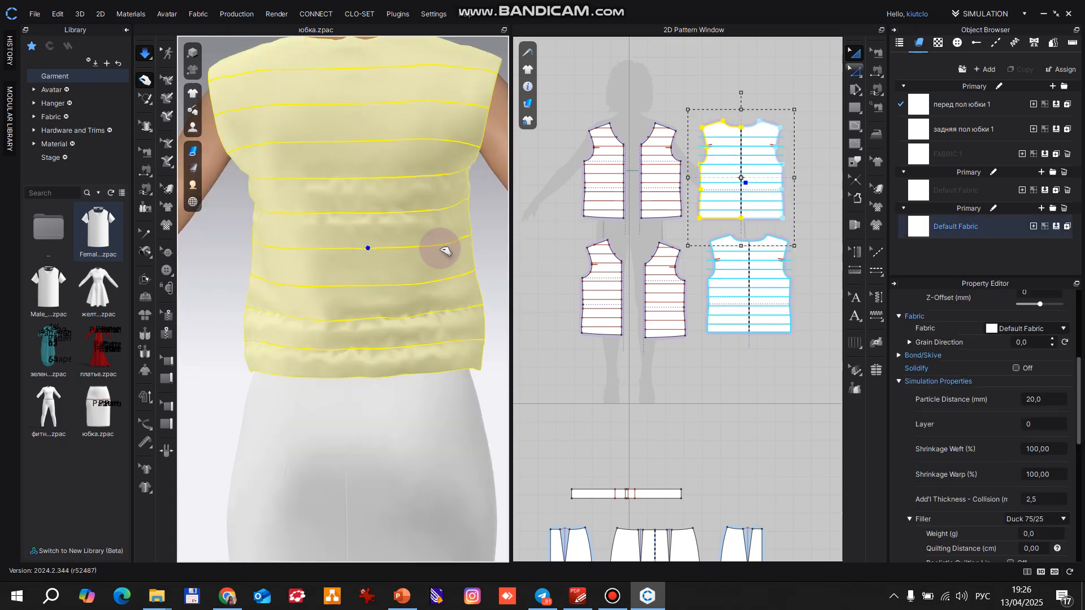
mouse_move(407, 276)
right_mouse_down()
mouse_move(380, 271)
mouse_move(387, 288)
mouse_move(310, 286)
mouse_move(435, 266)
mouse_move(412, 274)
right_mouse_up()
mouse_move(398, 347)
left_mouse_down()
mouse_move(412, 339)
mouse_move(363, 412)
mouse_move(393, 303)
mouse_move(385, 337)
left_mouse_up()
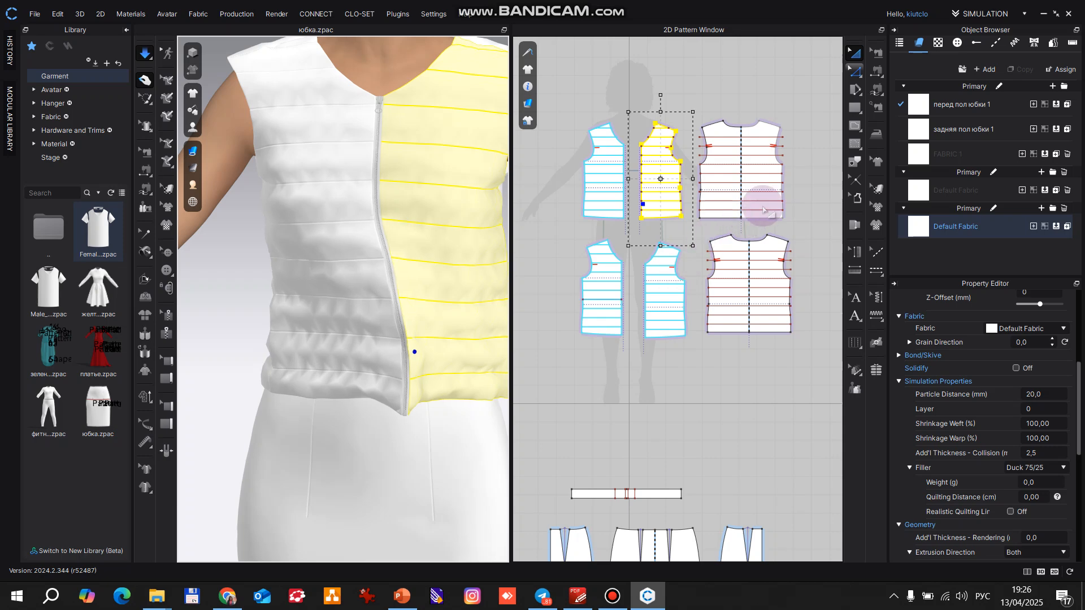
left_click(758, 79)
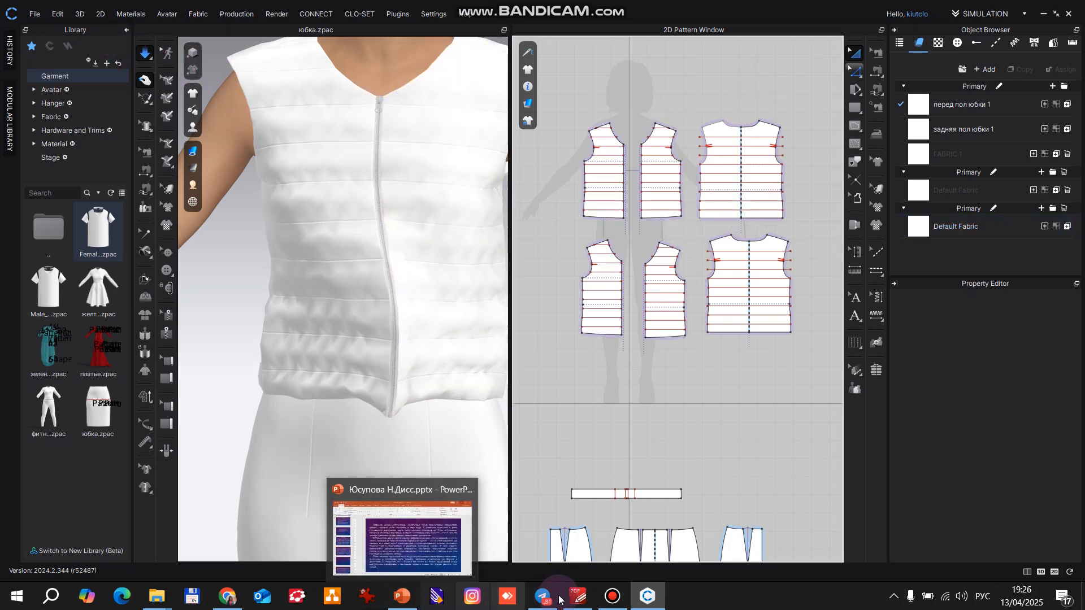
left_click(612, 596)
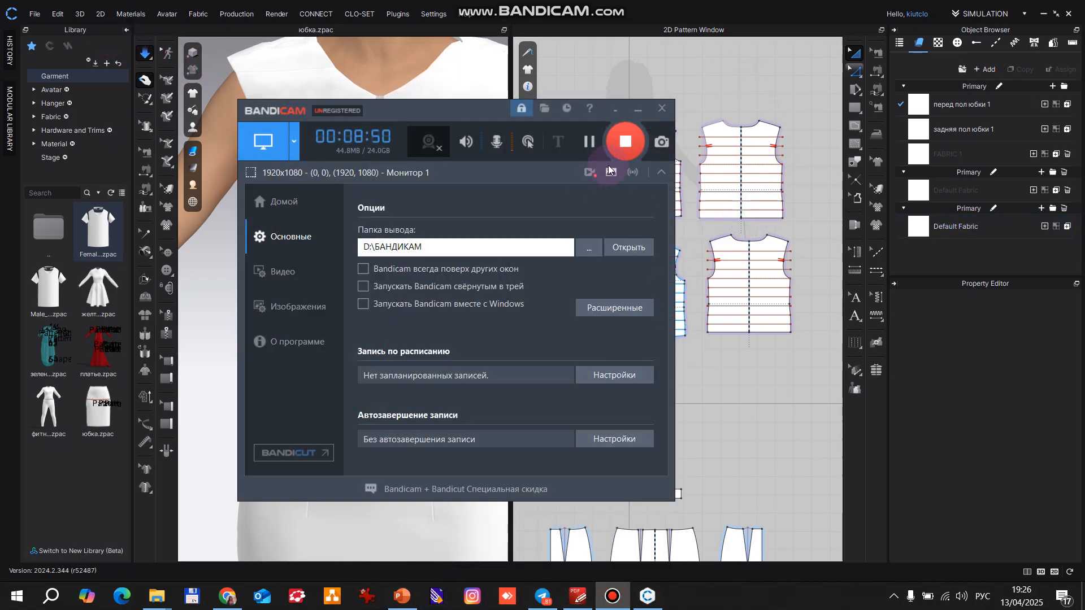